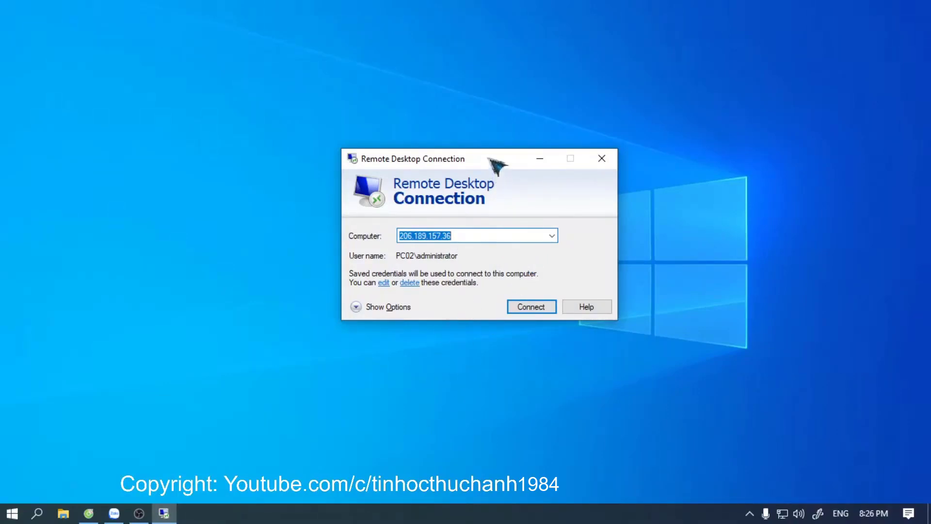
Choose the saved computer address 206.189.157.36:3399 and highlight its port number.
{"action": "left_click_drag", "start_coordinate": [489, 159], "coordinate": [476, 154]}
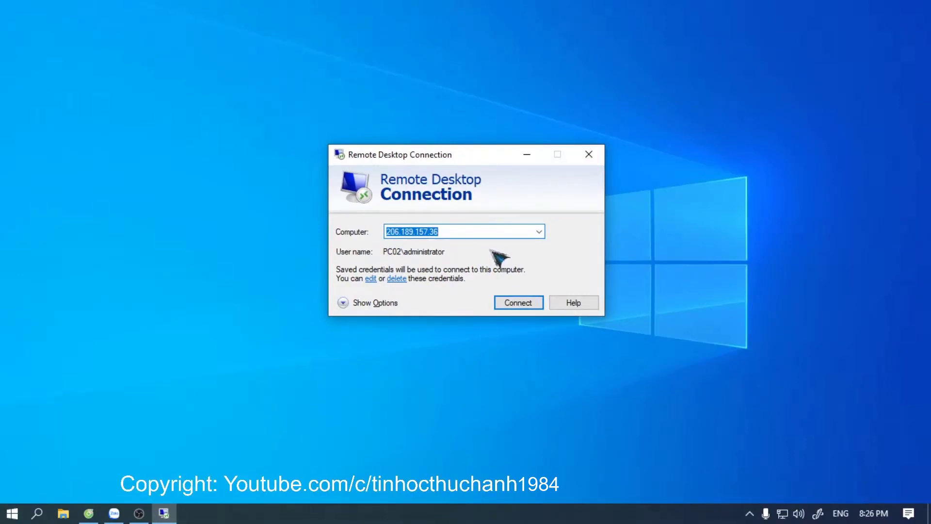
{"action": "left_click", "coordinate": [450, 233]}
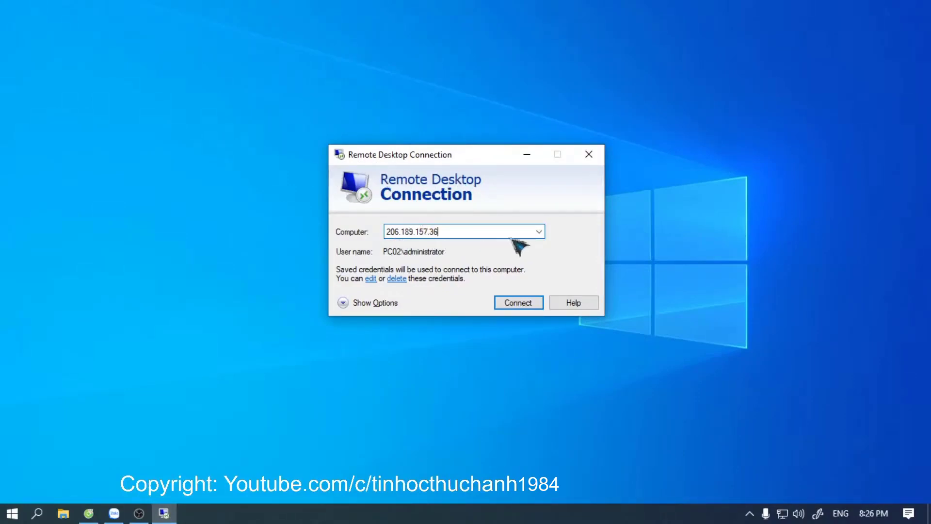
{"action": "left_click", "coordinate": [538, 233]}
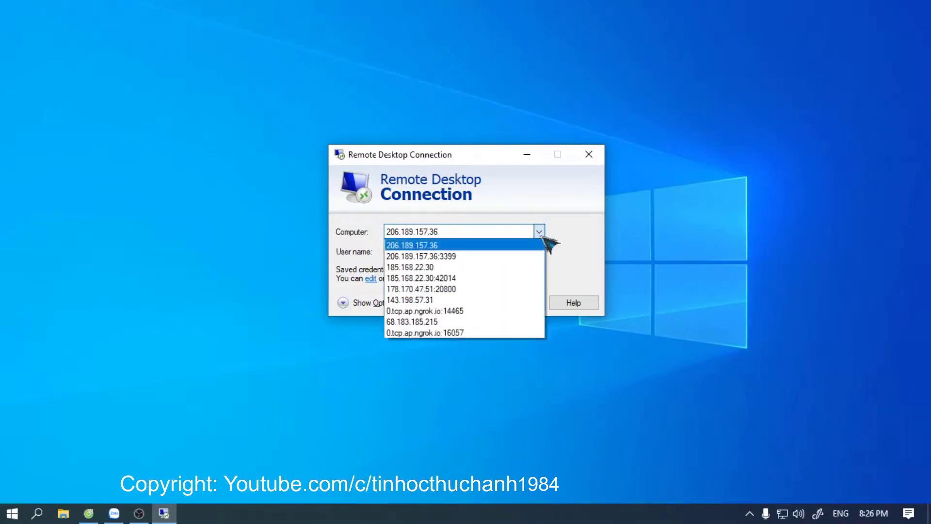
{"action": "left_click", "coordinate": [468, 257]}
{"action": "left_click_drag", "start_coordinate": [439, 232], "coordinate": [494, 232]}
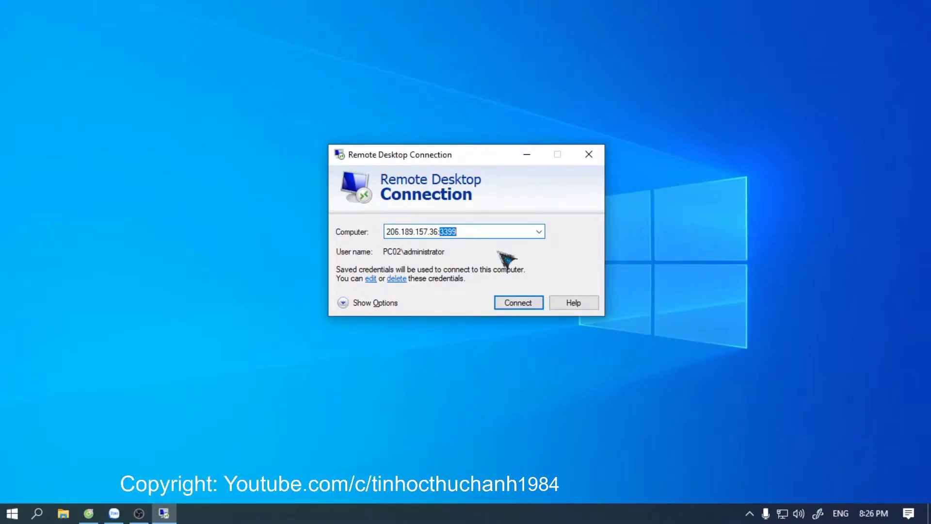
{"action": "left_click", "coordinate": [577, 360]}
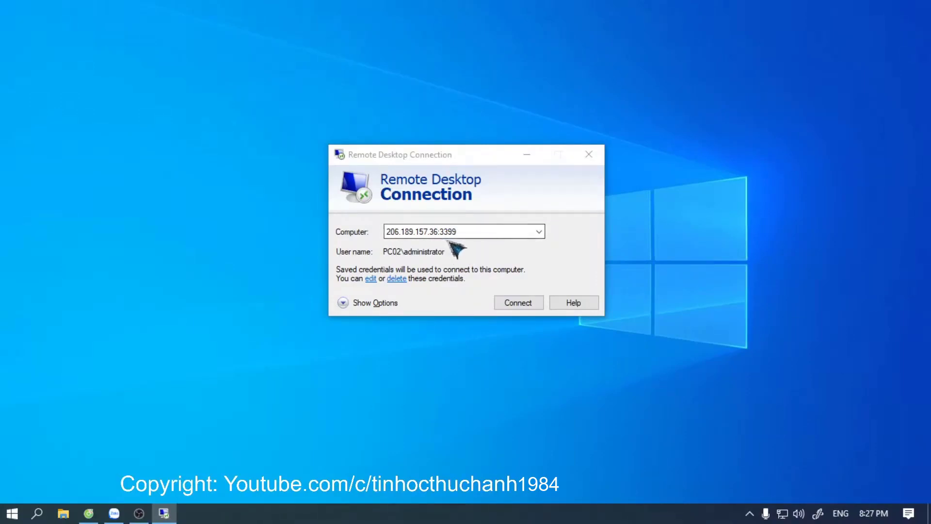
{"action": "left_click_drag", "start_coordinate": [430, 155], "coordinate": [410, 154]}
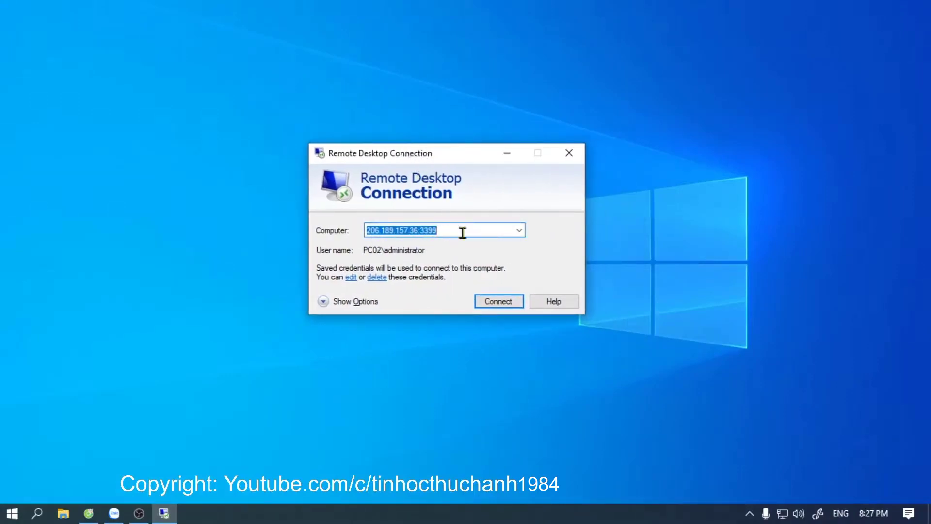
Choose the saved address 206.189.157.36 without a port and connect to that remote computer.
{"action": "left_click", "coordinate": [519, 230]}
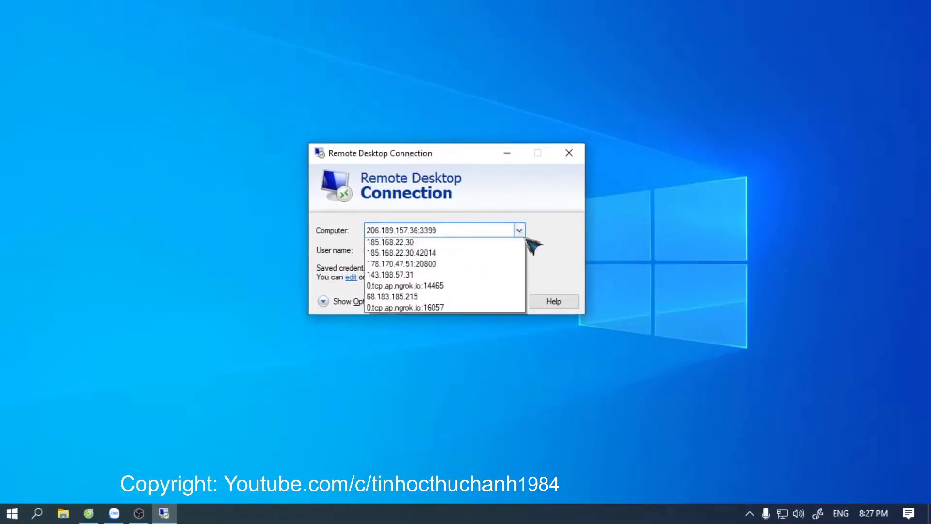
{"action": "left_click", "coordinate": [443, 244]}
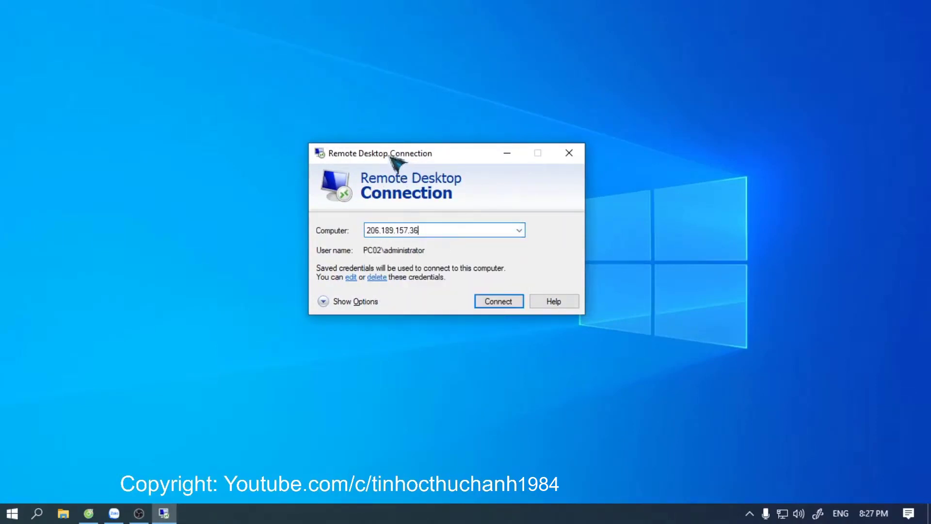
{"action": "left_click_drag", "start_coordinate": [392, 154], "coordinate": [403, 169]}
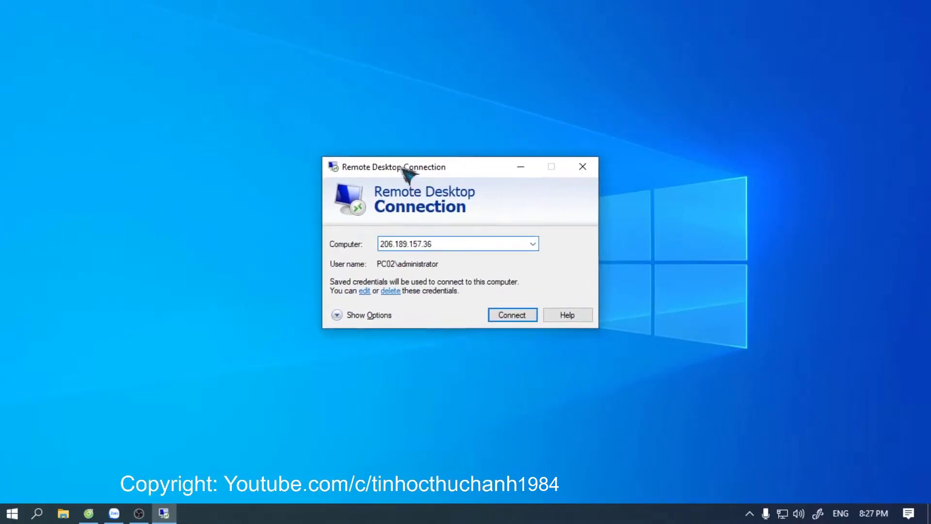
{"action": "left_click", "coordinate": [444, 246]}
{"action": "left_click_drag", "start_coordinate": [433, 167], "coordinate": [413, 176]}
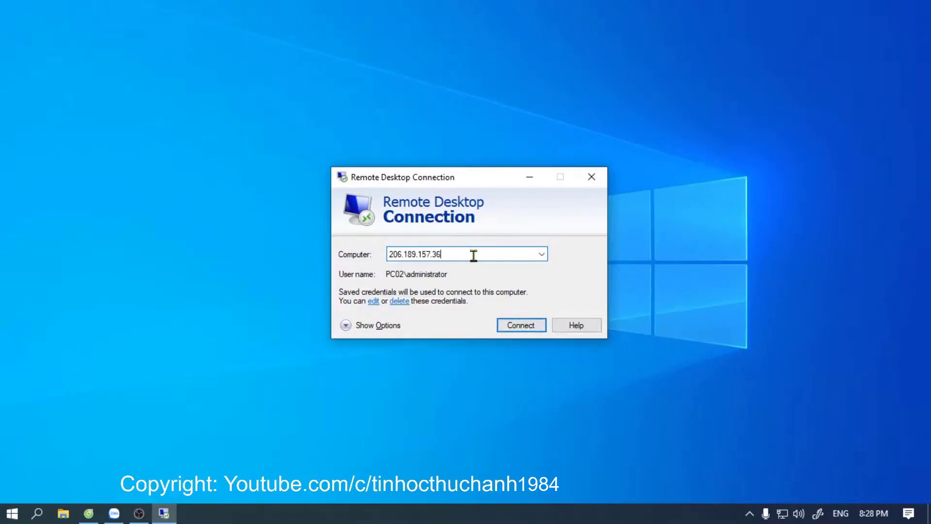
{"action": "left_click", "coordinate": [510, 329]}
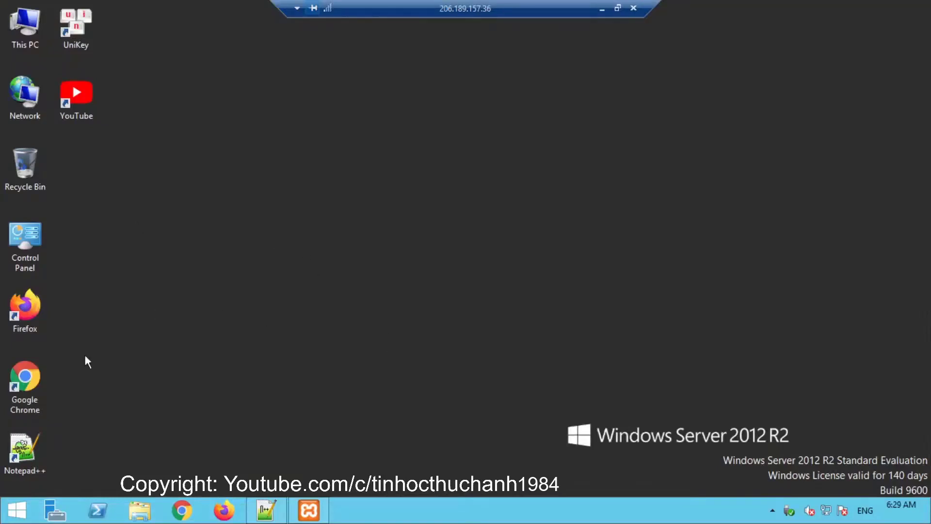
Open Chrome on the server, search for "check port", and open the yougetsignal.com Open Port Check Tool at an enlarged page size.
{"action": "double_click", "coordinate": [31, 381]}
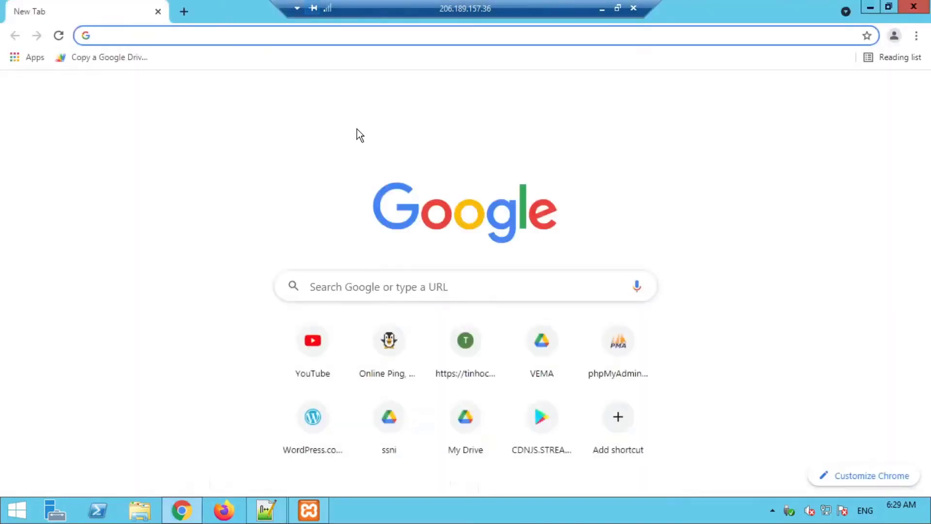
{"action": "type", "text": "check"}
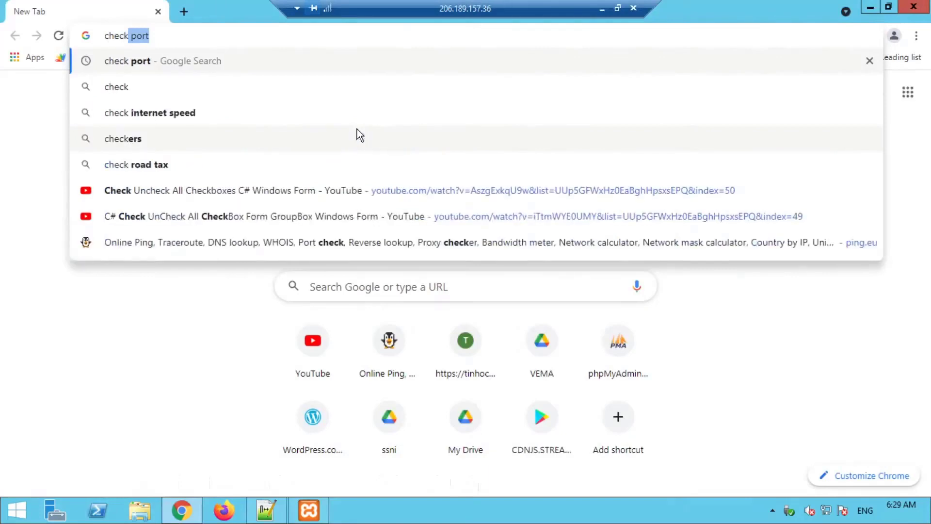
{"action": "key", "text": "Return"}
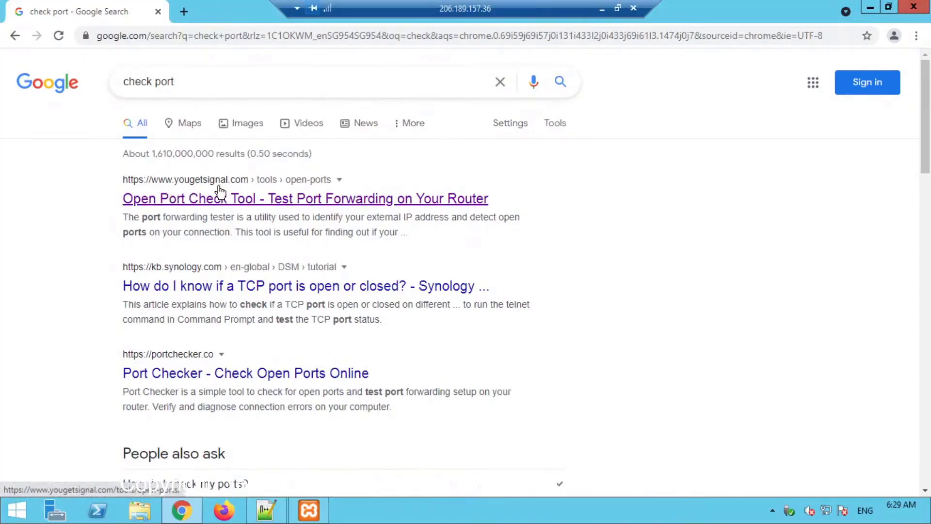
{"action": "left_click", "coordinate": [200, 202]}
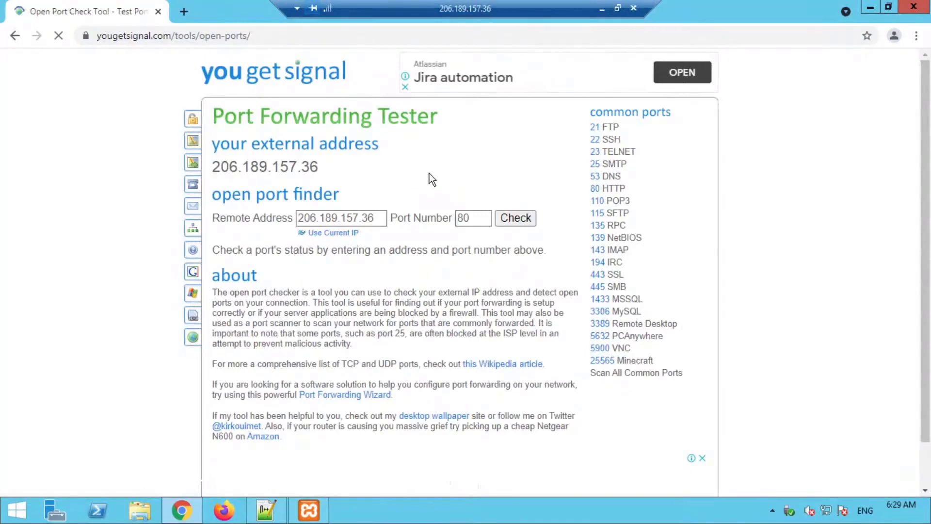
{"action": "key", "text": "ctrl+plus"}
{"action": "key", "text": "ctrl+plus"}
{"action": "key", "text": "ctrl+plus"}
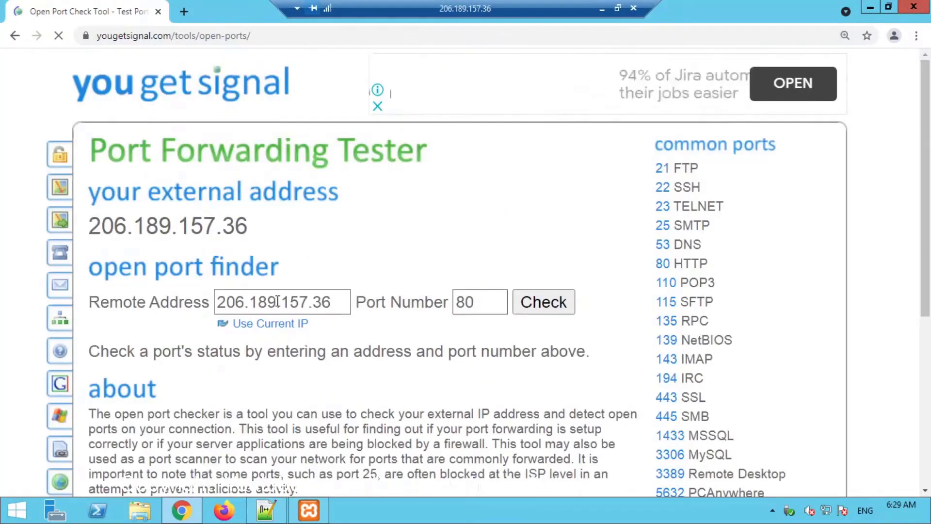
Check the status of port 80 on remote address 206.189.157.36 and read the result.
{"action": "left_click", "coordinate": [477, 306]}
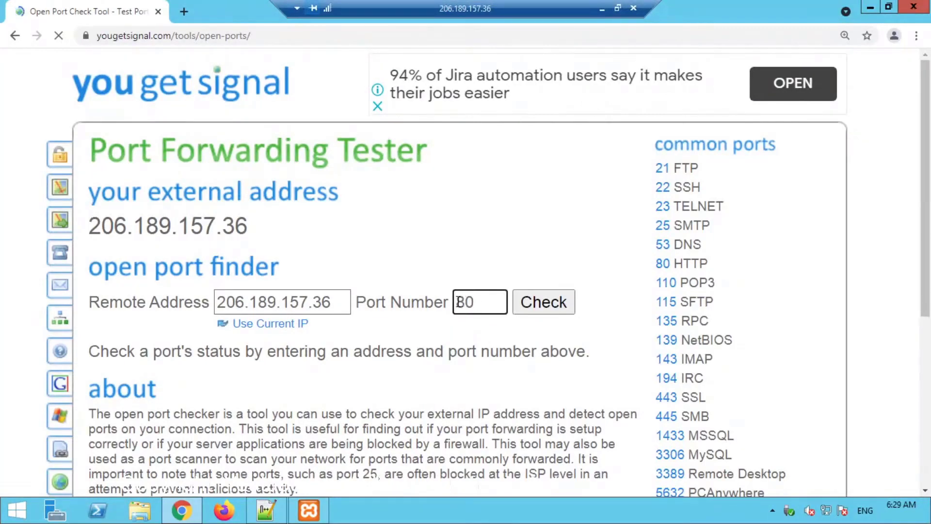
{"action": "double_click", "coordinate": [475, 305]}
{"action": "left_click", "coordinate": [482, 304]}
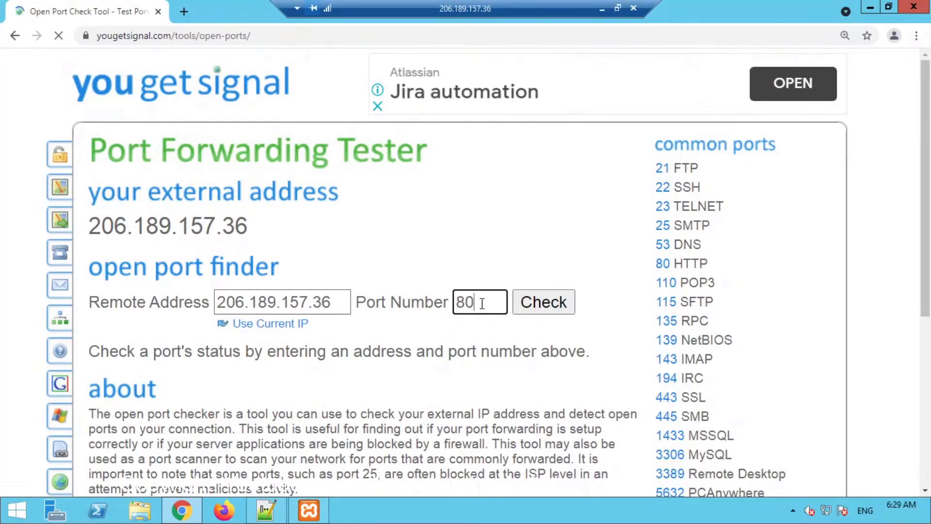
{"action": "double_click", "coordinate": [491, 305]}
{"action": "left_click", "coordinate": [491, 306]}
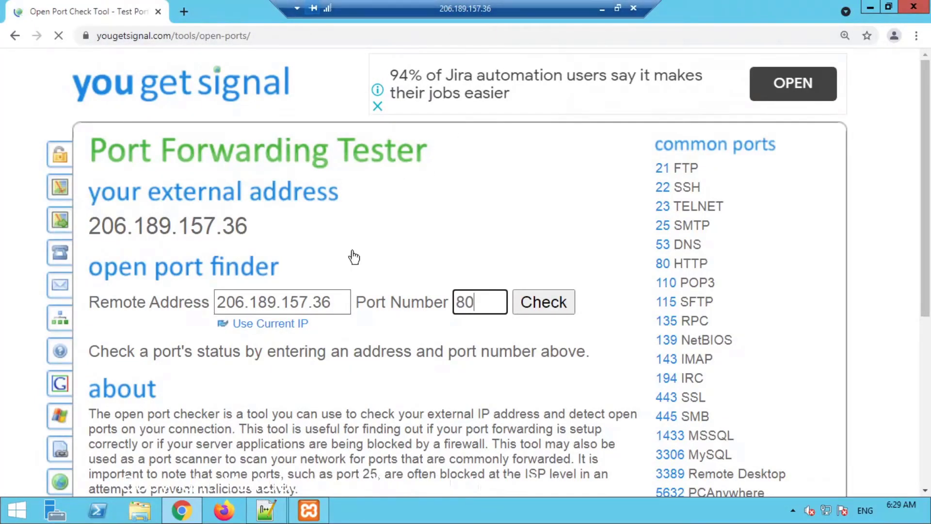
{"action": "left_click", "coordinate": [271, 302]}
{"action": "double_click", "coordinate": [296, 302]}
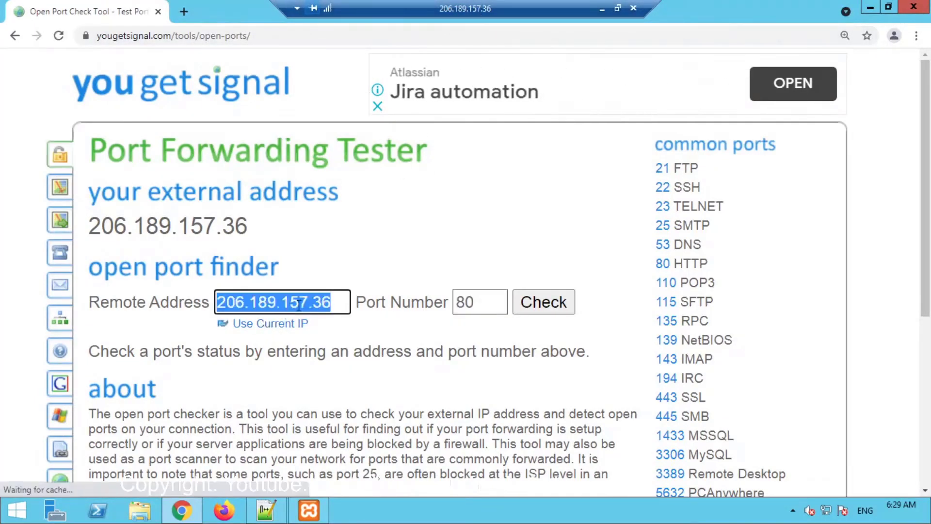
{"action": "left_click", "coordinate": [331, 304]}
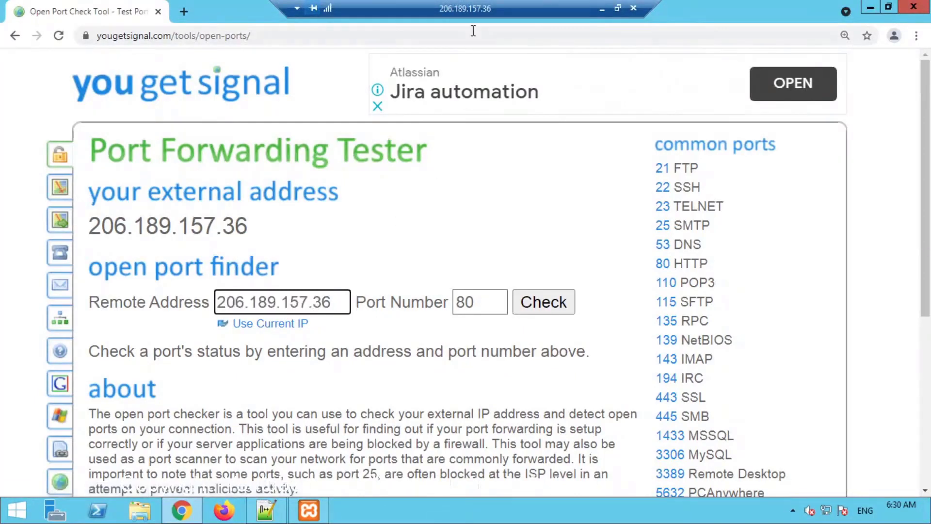
{"action": "left_click", "coordinate": [543, 303]}
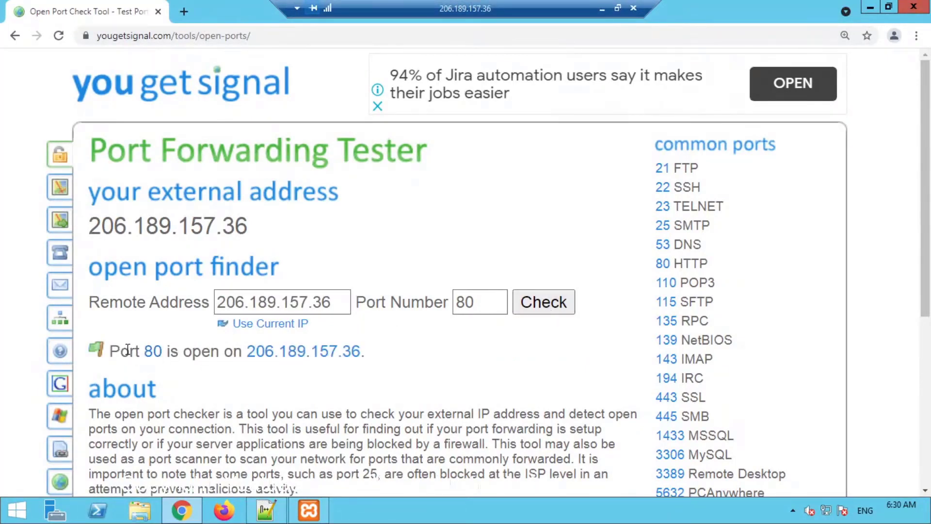
{"action": "left_click_drag", "start_coordinate": [111, 352], "coordinate": [243, 353]}
{"action": "left_click", "coordinate": [260, 368]}
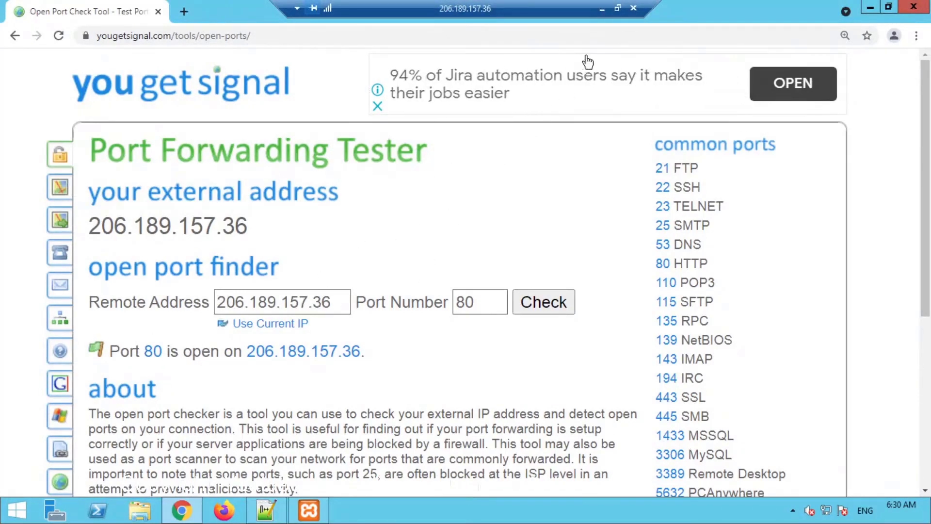
Minimize the remote session, switch to the local Cốc Cốc browser, and open the website tinhocthuchanh.tk.
{"action": "left_click", "coordinate": [602, 8]}
{"action": "left_click", "coordinate": [88, 513]}
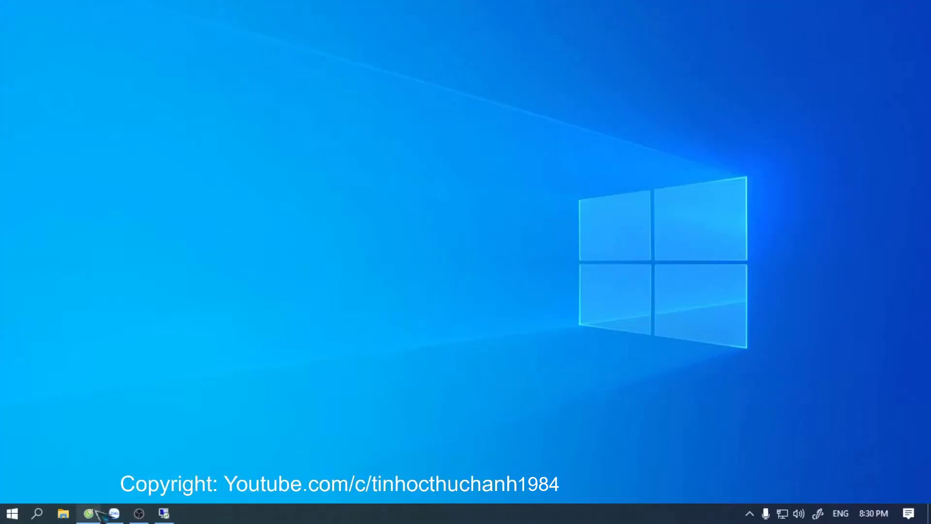
{"action": "type", "text": "t"}
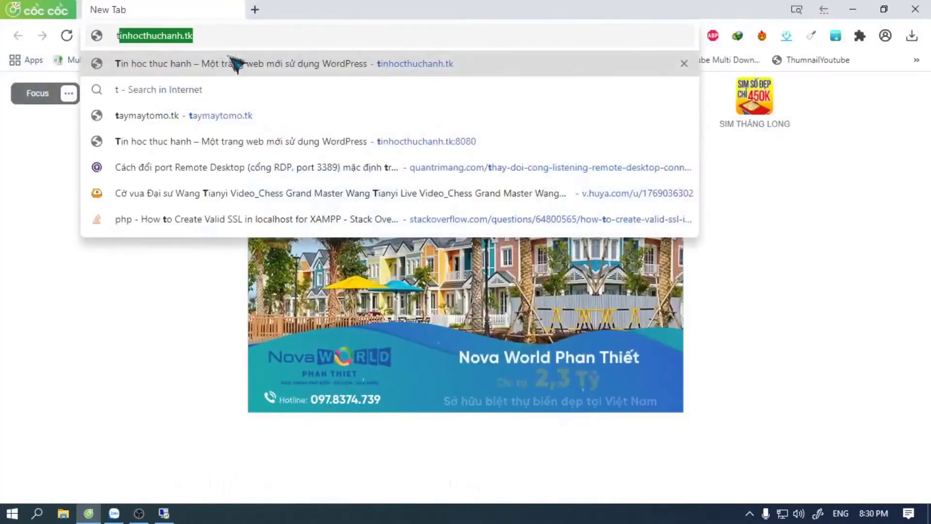
{"action": "key", "text": "Return"}
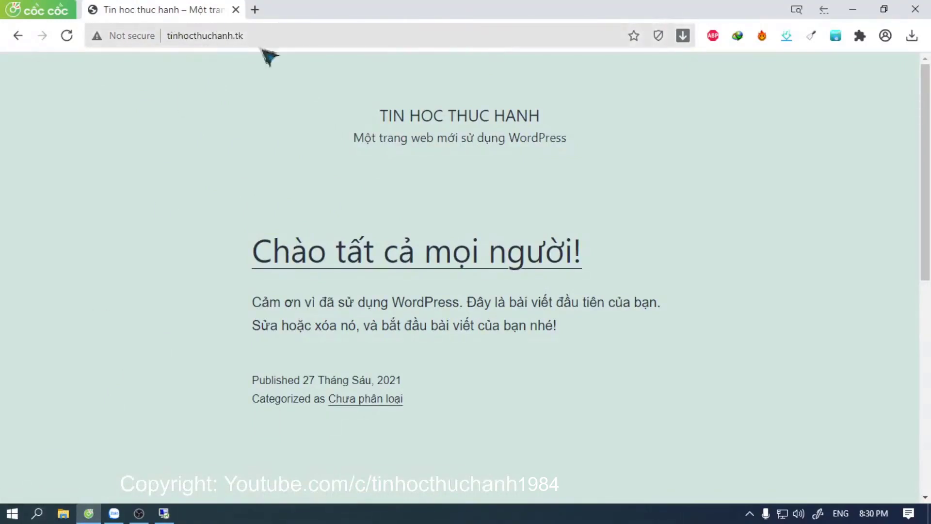
Open Command Prompt on the local computer and ping tinhocthuchanh.tk continuously with the -t option.
{"action": "left_click", "coordinate": [37, 512]}
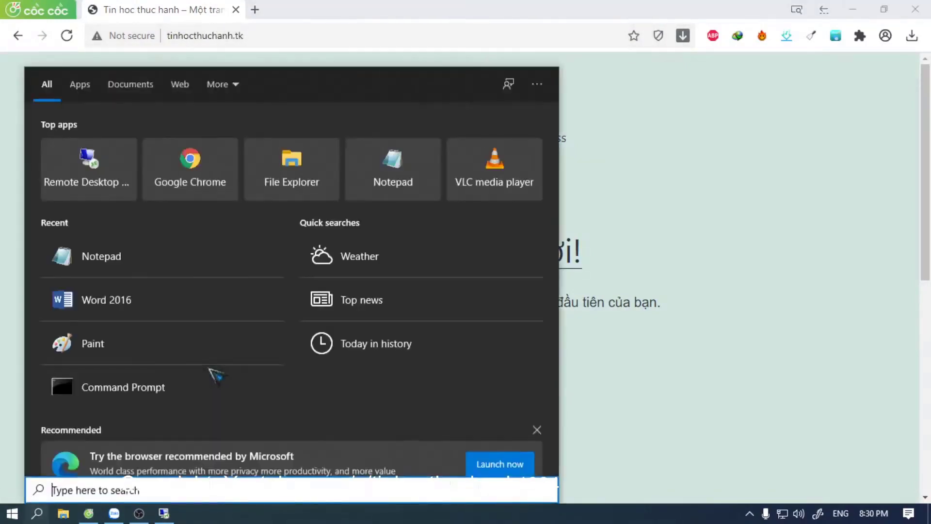
{"action": "type", "text": "cmd"}
{"action": "key", "text": "Return"}
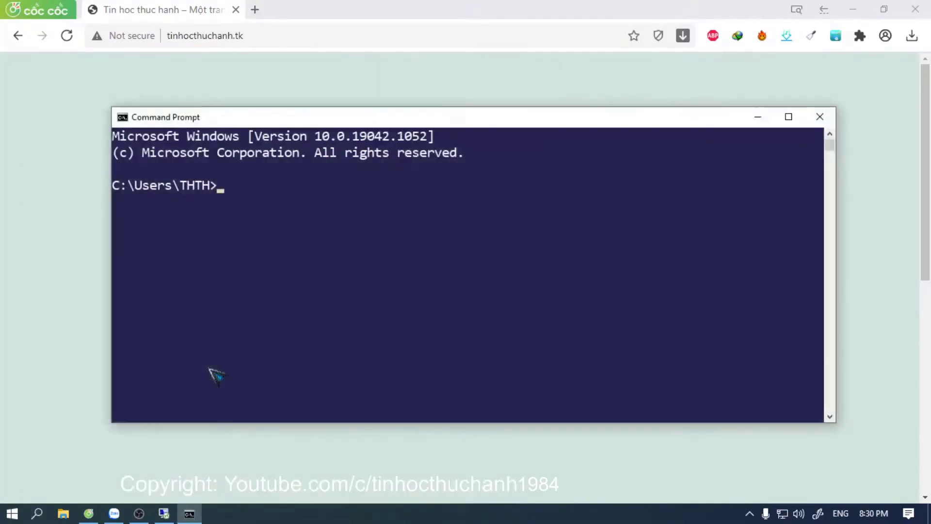
{"action": "type", "text": "ping tinhocth"}
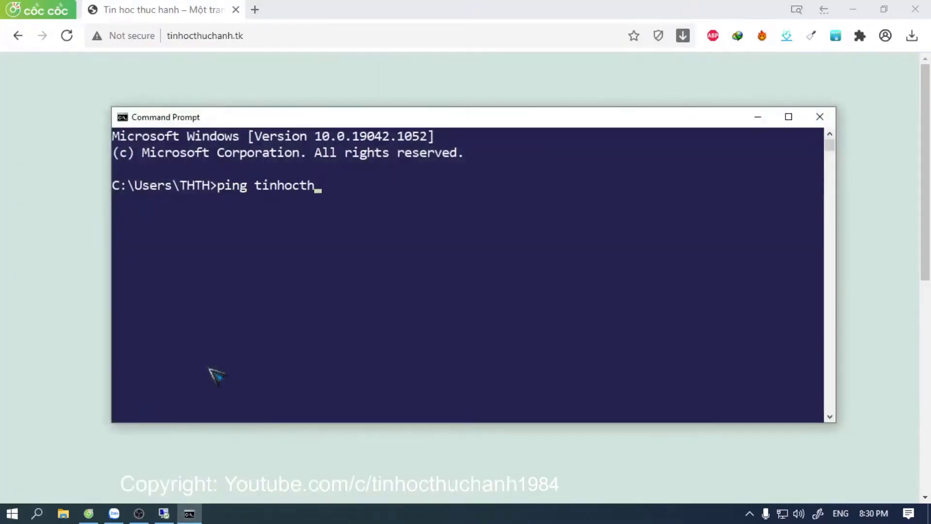
{"action": "type", "text": "uchanh.tk -t"}
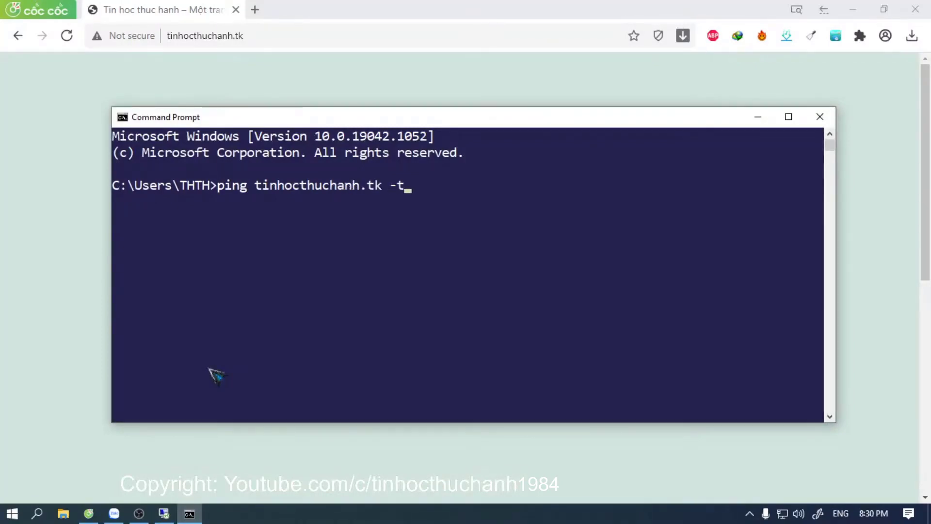
{"action": "key", "text": "Return"}
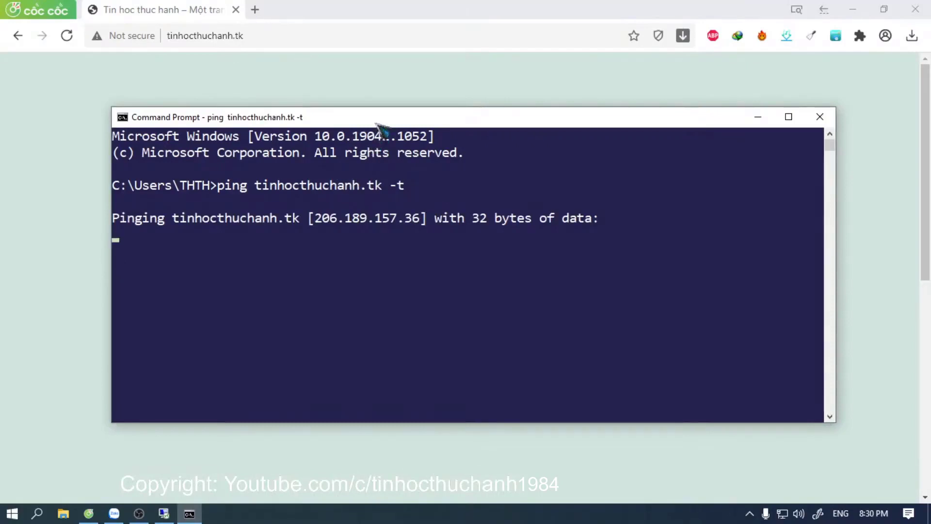
{"action": "left_click_drag", "start_coordinate": [376, 124], "coordinate": [291, 109]}
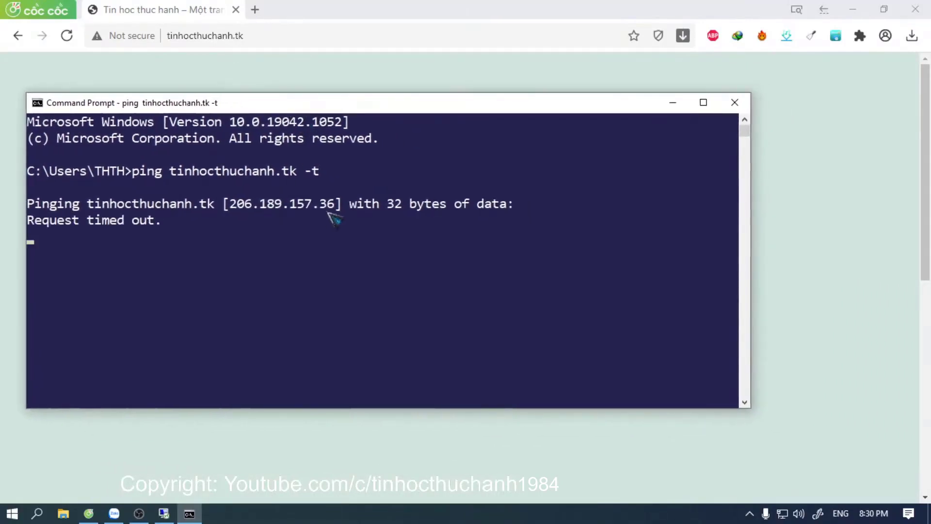
Return to the remote session, take it out of full screen, and place its window beside the Command Prompt.
{"action": "left_click", "coordinate": [164, 513]}
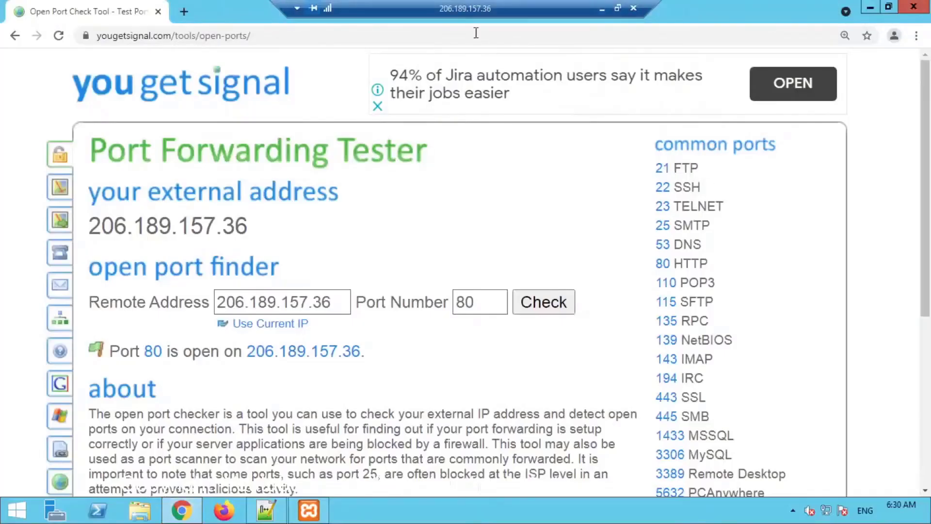
{"action": "left_click", "coordinate": [617, 8]}
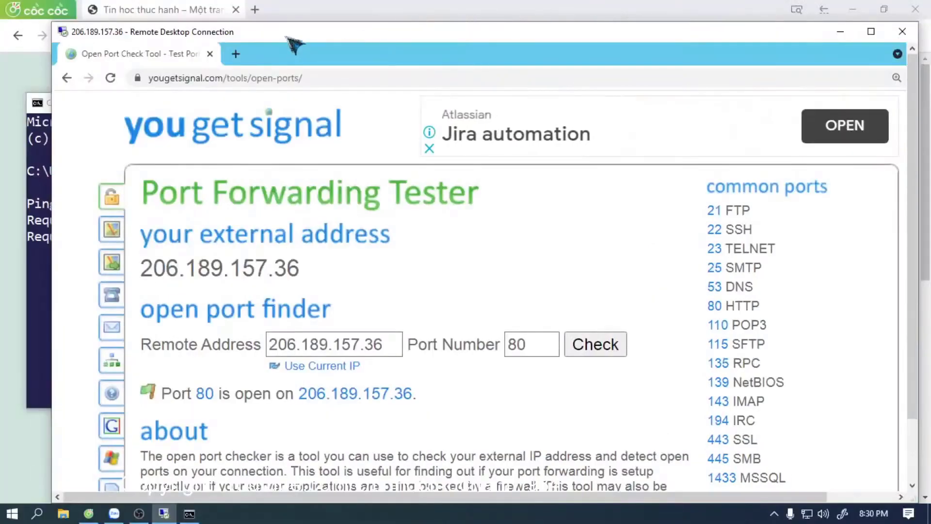
{"action": "left_click_drag", "start_coordinate": [287, 37], "coordinate": [671, 34]}
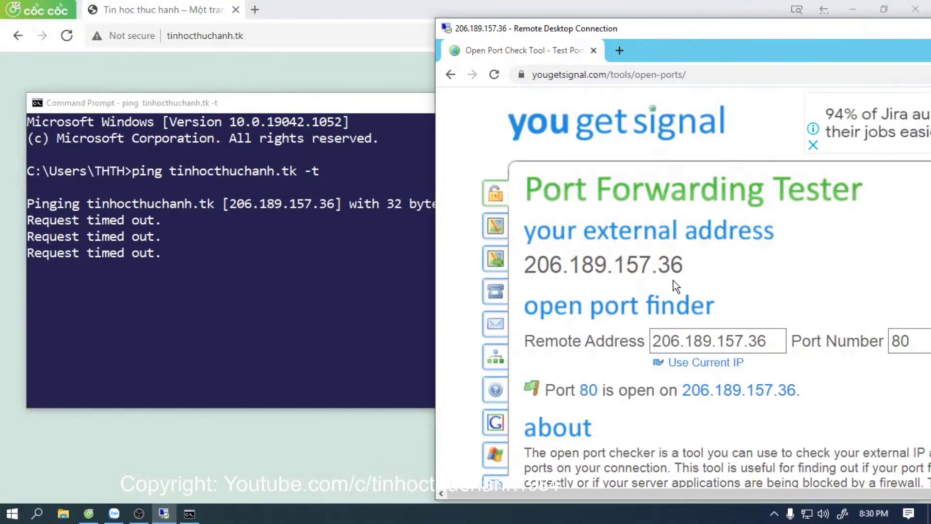
Bring the ping output forward to compare its IP address, close Command Prompt, and return the remote session to full screen.
{"action": "left_click_drag", "start_coordinate": [375, 107], "coordinate": [361, 124]}
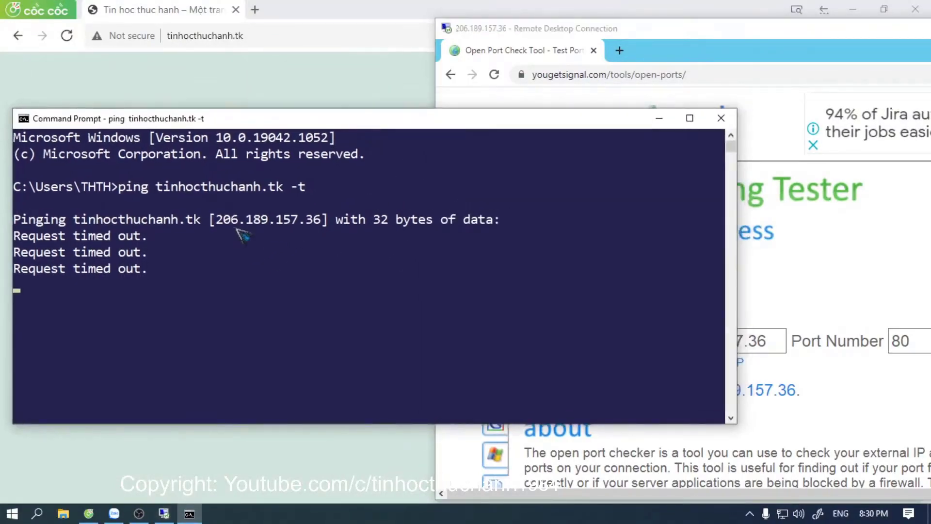
{"action": "left_click", "coordinate": [721, 117]}
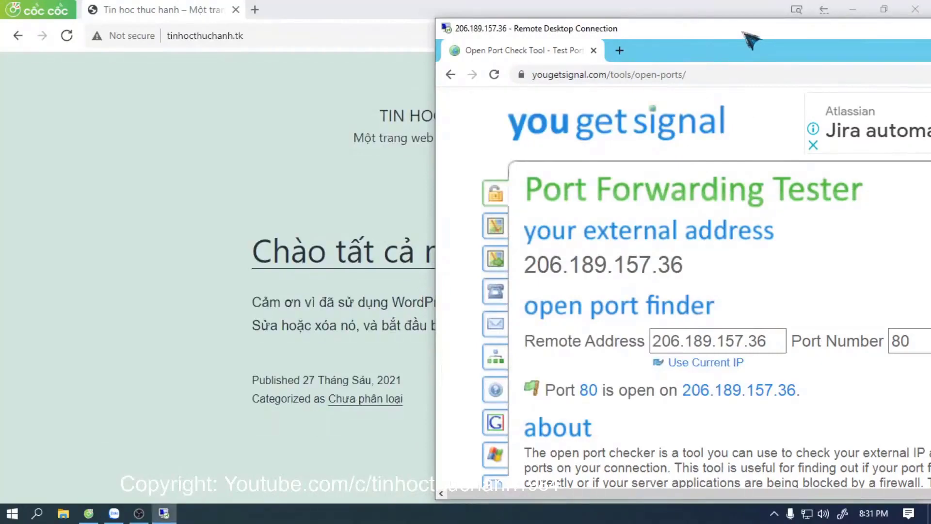
{"action": "left_click_drag", "start_coordinate": [750, 30], "coordinate": [297, 31]}
{"action": "left_click", "coordinate": [806, 31]}
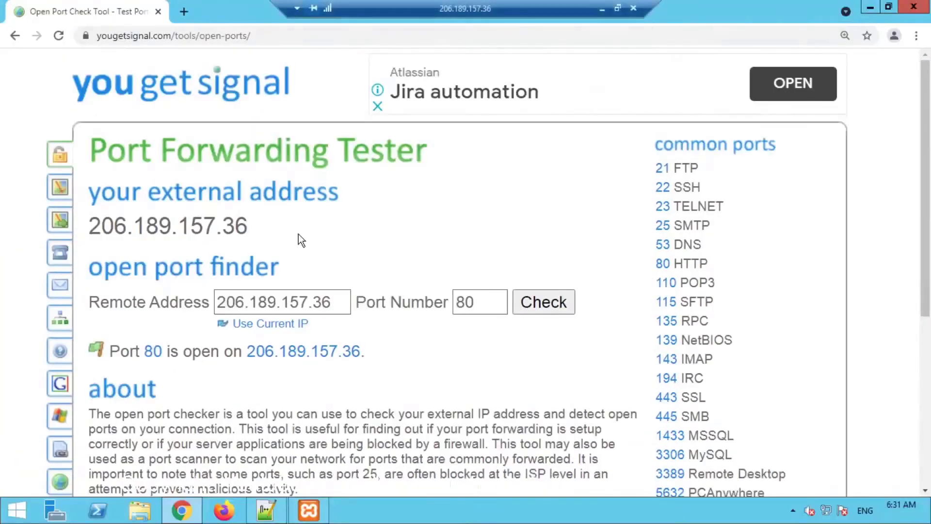
Check the status of port 3389 on the same remote address and read the result.
{"action": "left_click", "coordinate": [491, 302]}
{"action": "key", "text": "BackSpace"}
{"action": "key", "text": "BackSpace"}
{"action": "type", "text": "3389"}
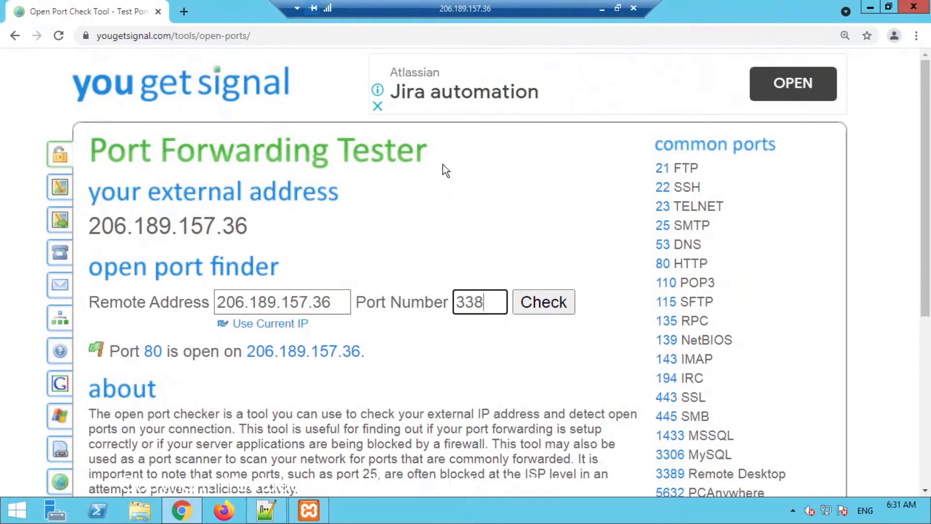
{"action": "left_click", "coordinate": [543, 301]}
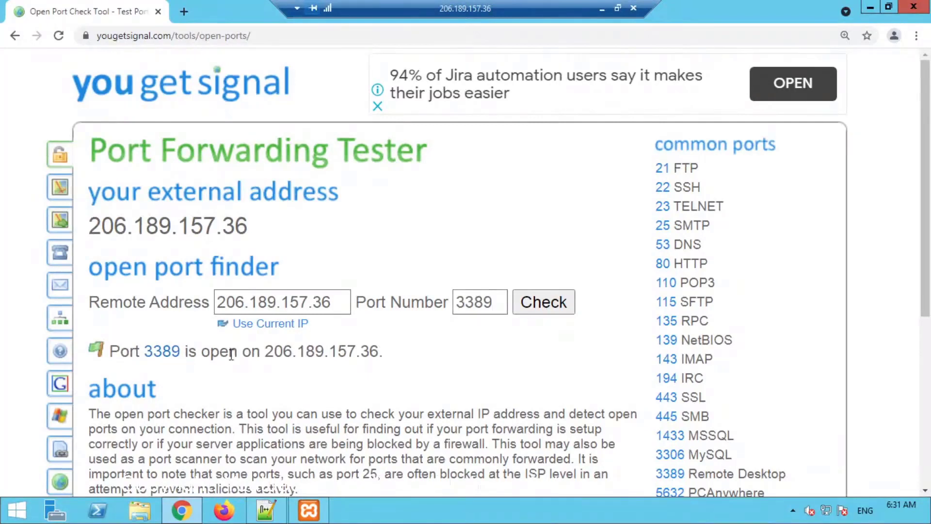
{"action": "left_click_drag", "start_coordinate": [202, 352], "coordinate": [385, 354]}
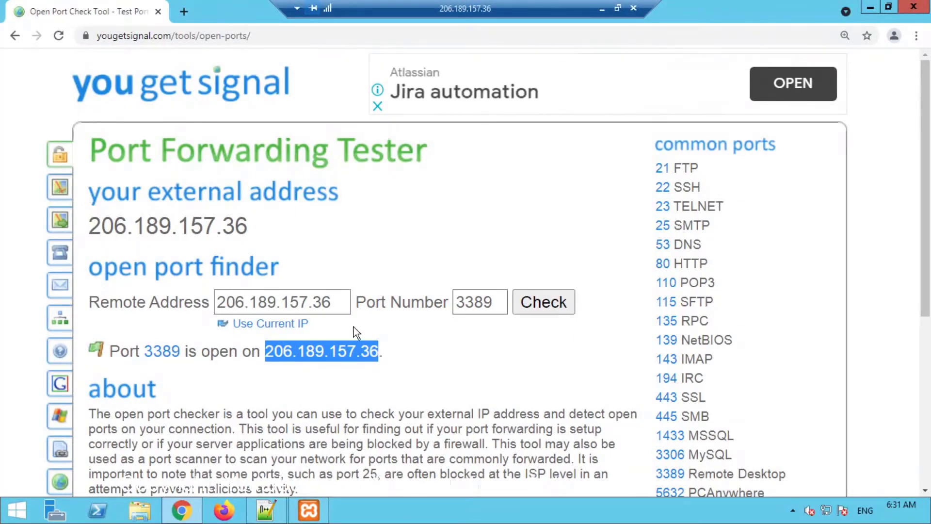
Change the port number to 3399, check its status on the same address, and read the result.
{"action": "left_click", "coordinate": [482, 300]}
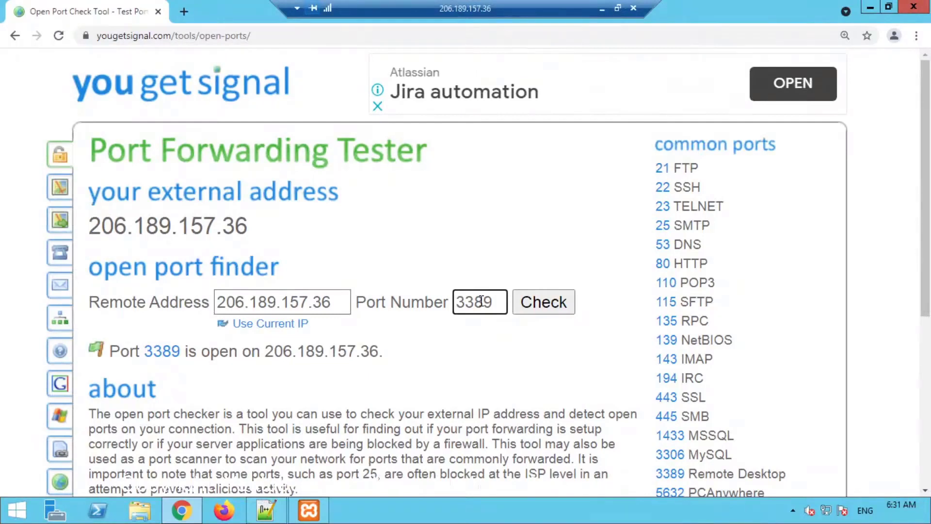
{"action": "left_click_drag", "start_coordinate": [474, 302], "coordinate": [483, 301]}
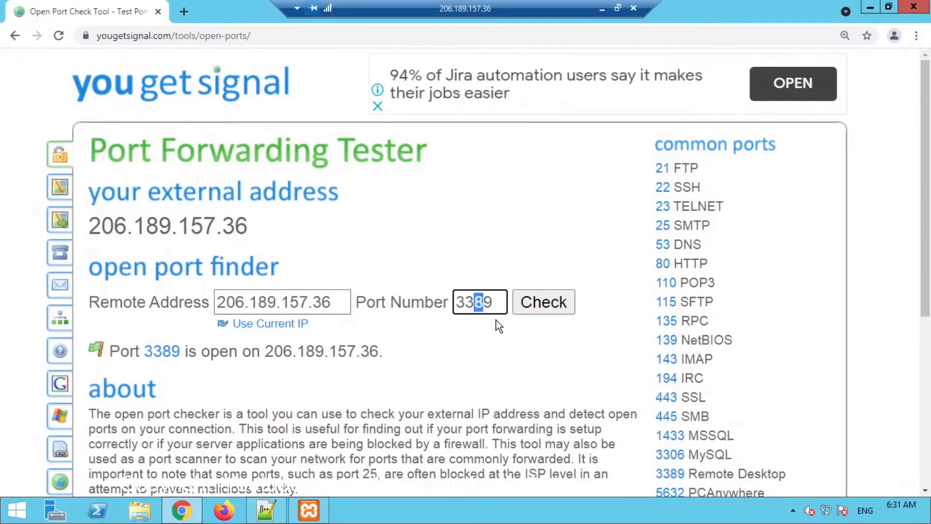
{"action": "type", "text": "9"}
{"action": "left_click", "coordinate": [548, 308]}
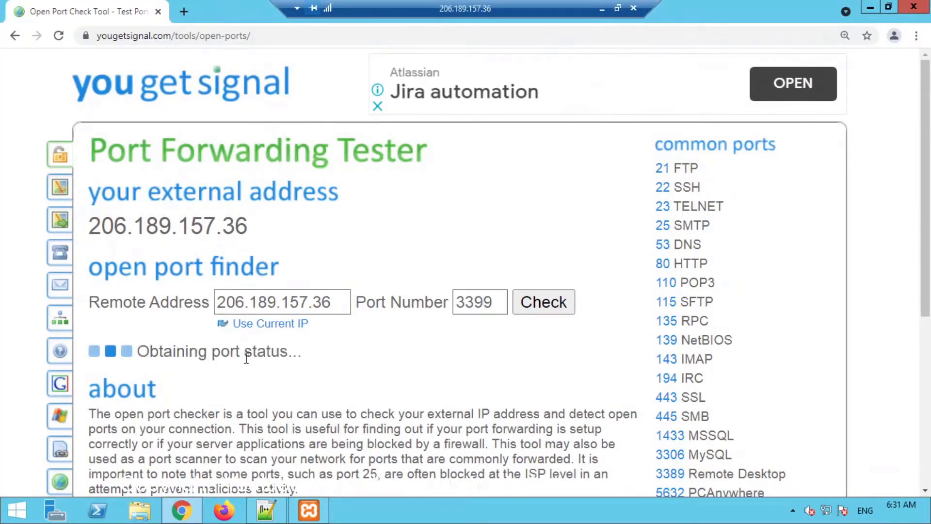
{"action": "left_click_drag", "start_coordinate": [201, 355], "coordinate": [250, 355]}
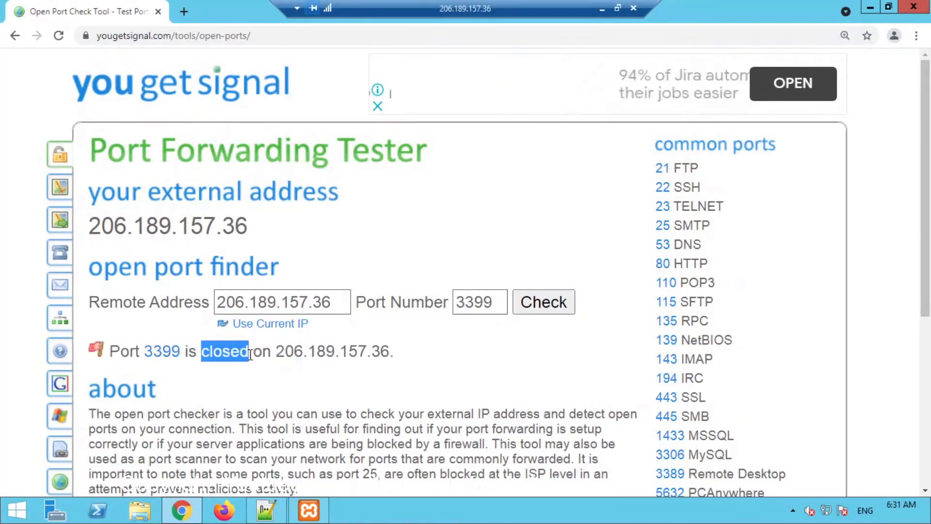
{"action": "double_click", "coordinate": [499, 305]}
{"action": "left_click", "coordinate": [485, 336]}
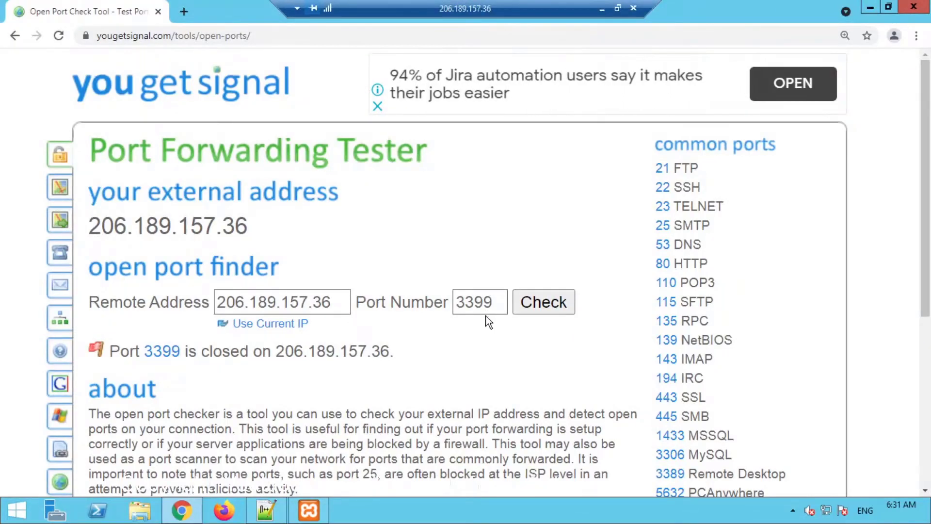
{"action": "double_click", "coordinate": [489, 302]}
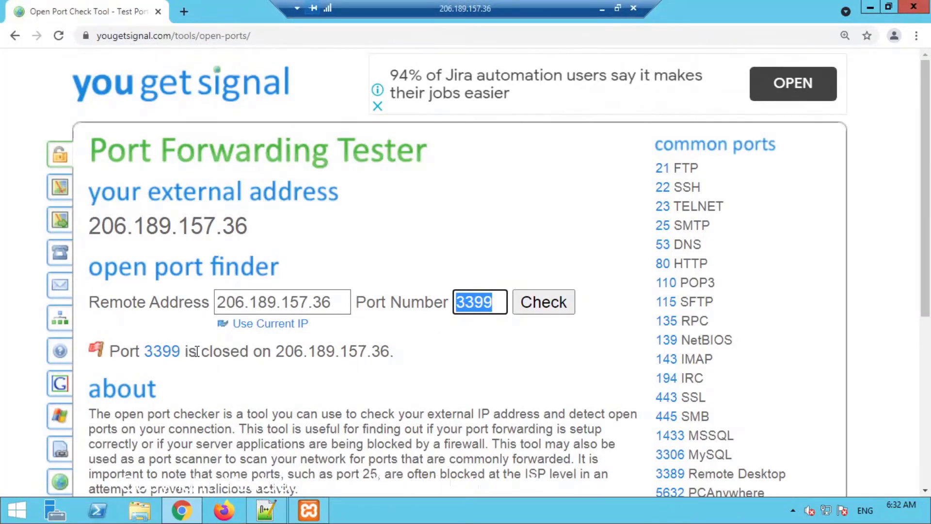
{"action": "left_click_drag", "start_coordinate": [200, 350], "coordinate": [349, 351]}
{"action": "left_click", "coordinate": [252, 351]}
{"action": "left_click", "coordinate": [448, 322]}
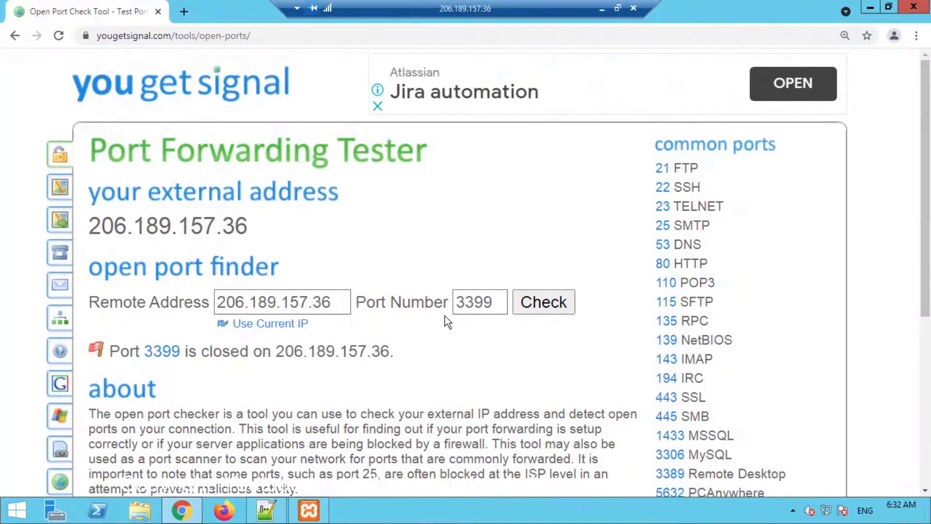
{"action": "left_click_drag", "start_coordinate": [455, 301], "coordinate": [499, 304]}
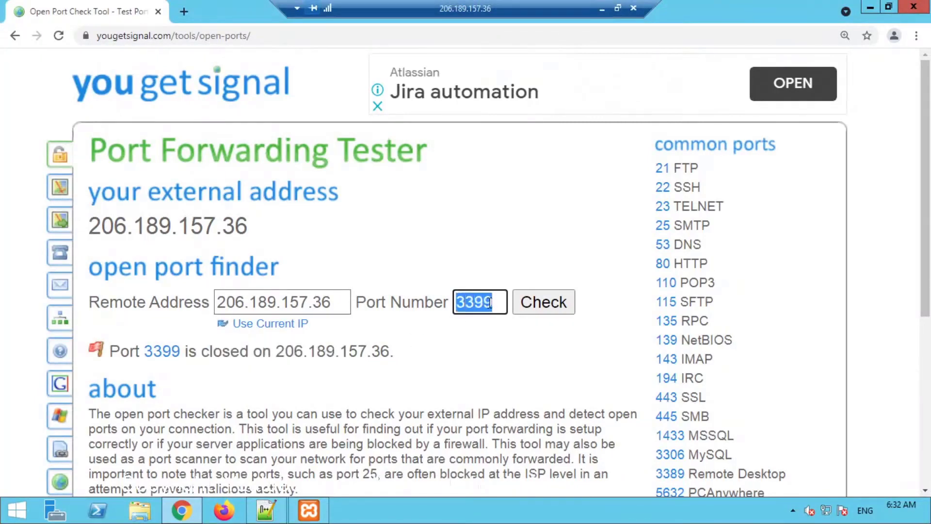
{"action": "left_click", "coordinate": [489, 302]}
{"action": "double_click", "coordinate": [480, 302]}
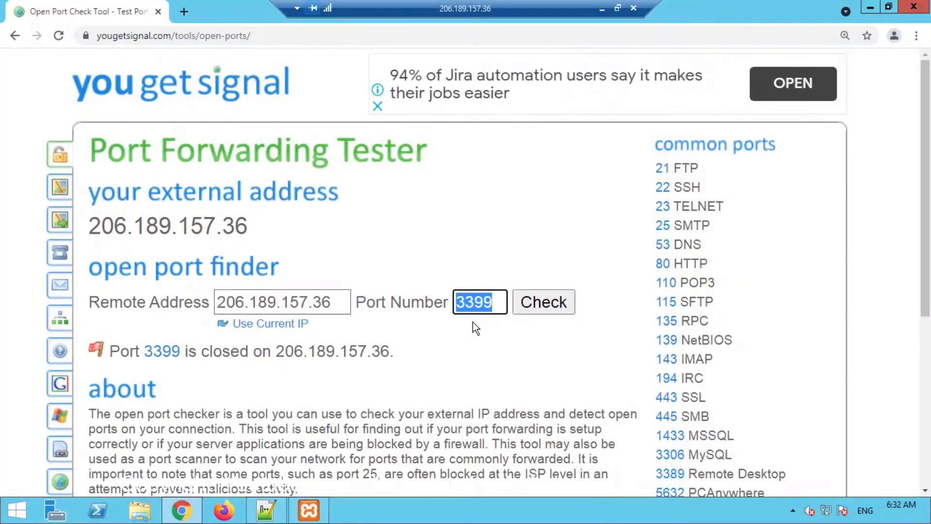
{"action": "left_click", "coordinate": [491, 297]}
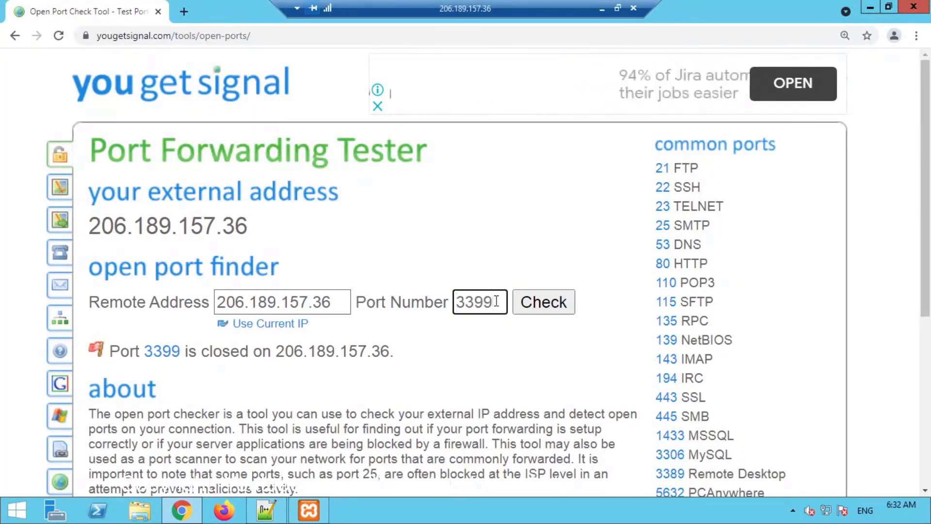
{"action": "double_click", "coordinate": [204, 360]}
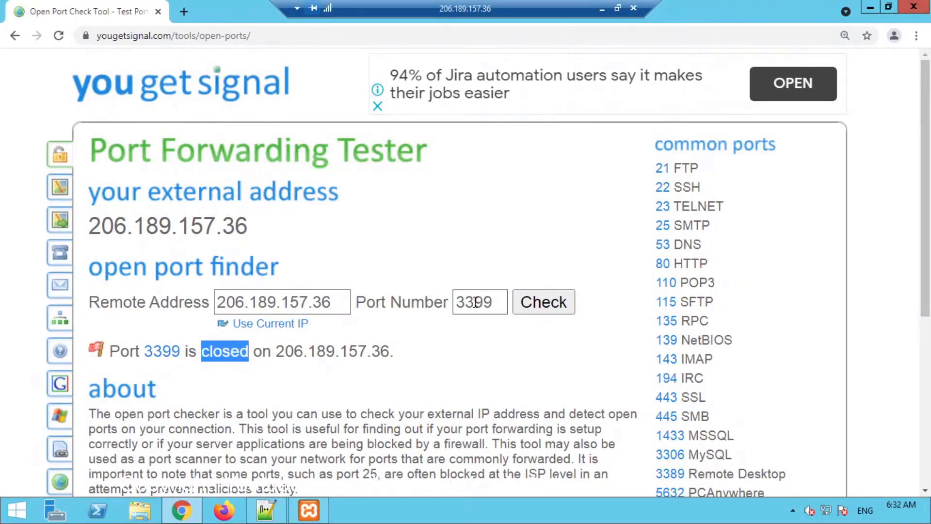
{"action": "left_click_drag", "start_coordinate": [475, 301], "coordinate": [457, 302]}
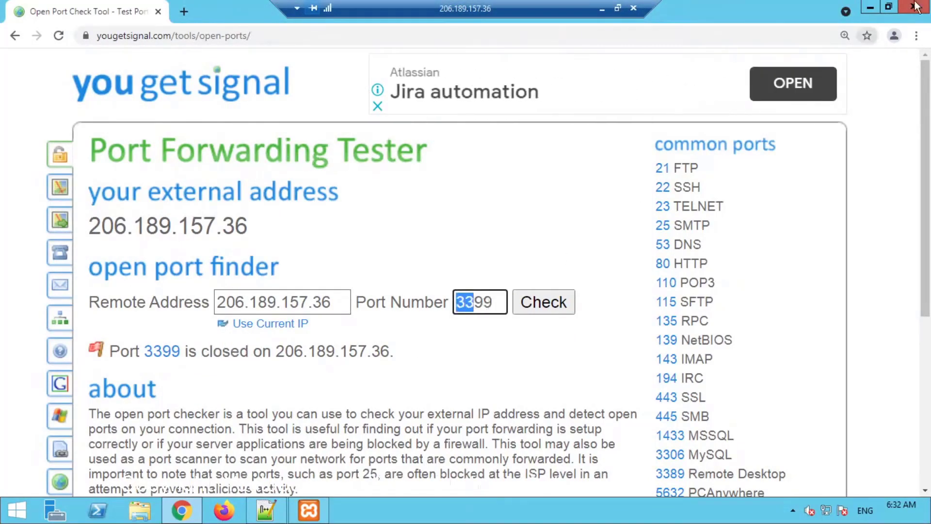
Minimize the browser, open the advanced settings of Windows Firewall through the server's Control Panel, and display the inbound rules.
{"action": "left_click", "coordinate": [868, 7]}
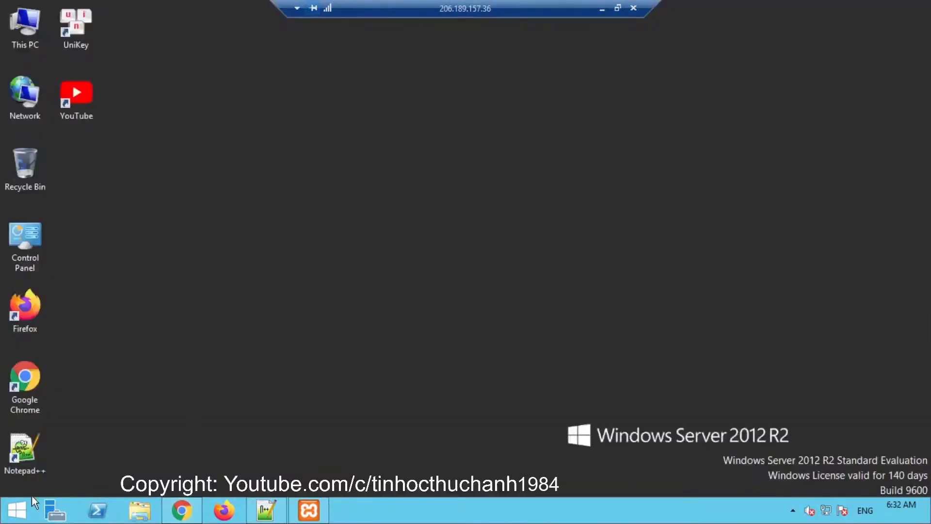
{"action": "left_click", "coordinate": [16, 513]}
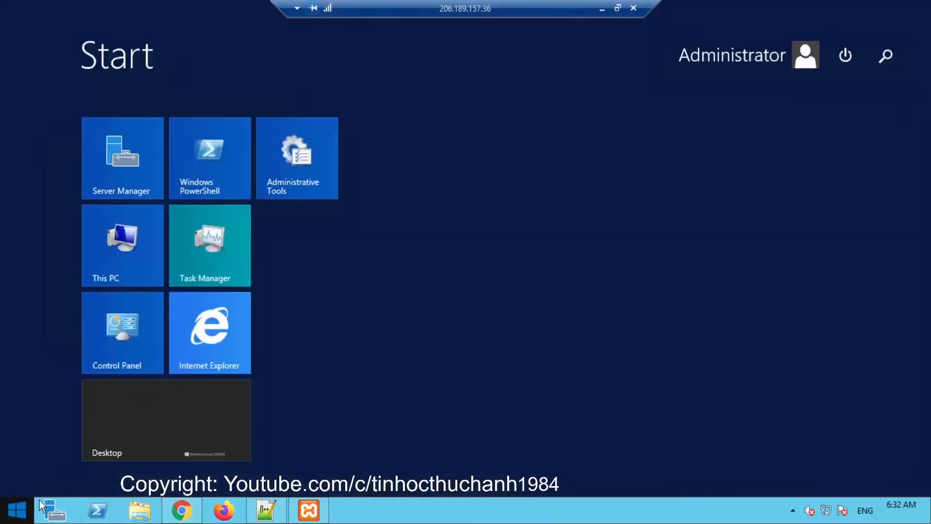
{"action": "left_click", "coordinate": [117, 342]}
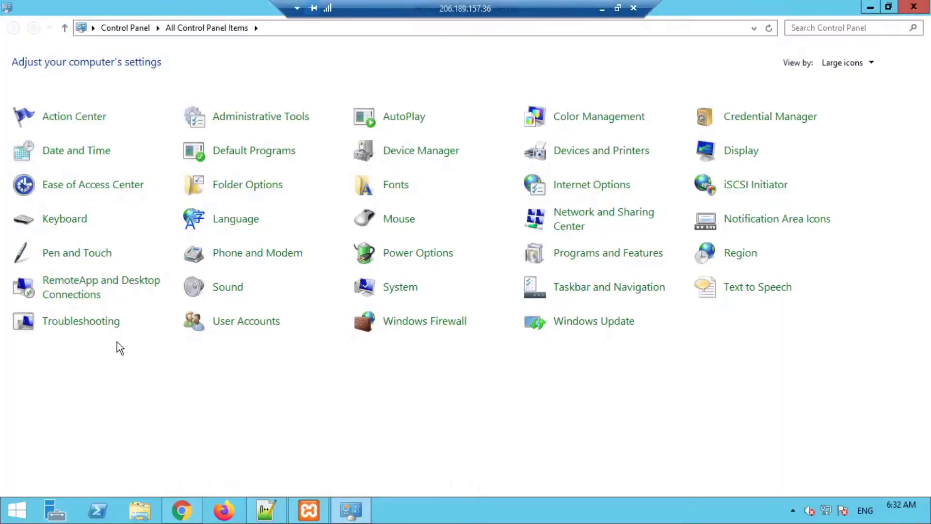
{"action": "left_click", "coordinate": [401, 322]}
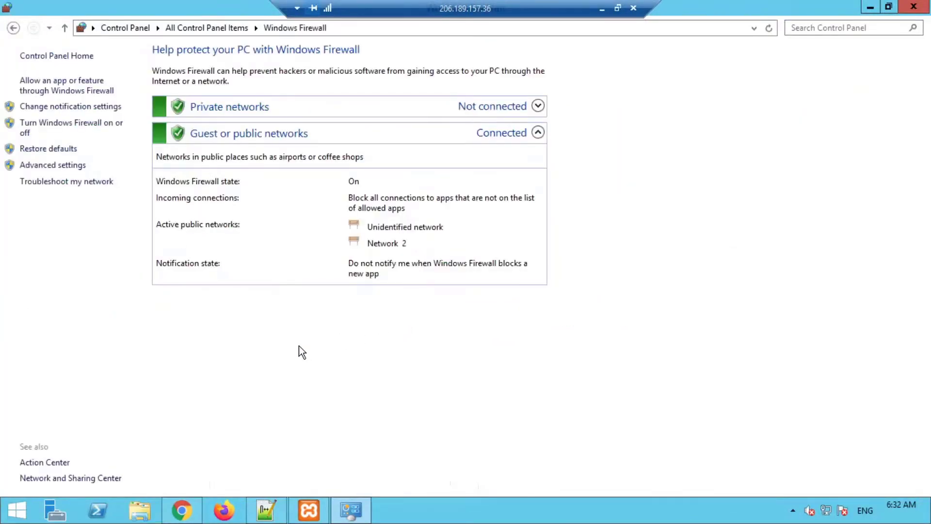
{"action": "left_click", "coordinate": [53, 165]}
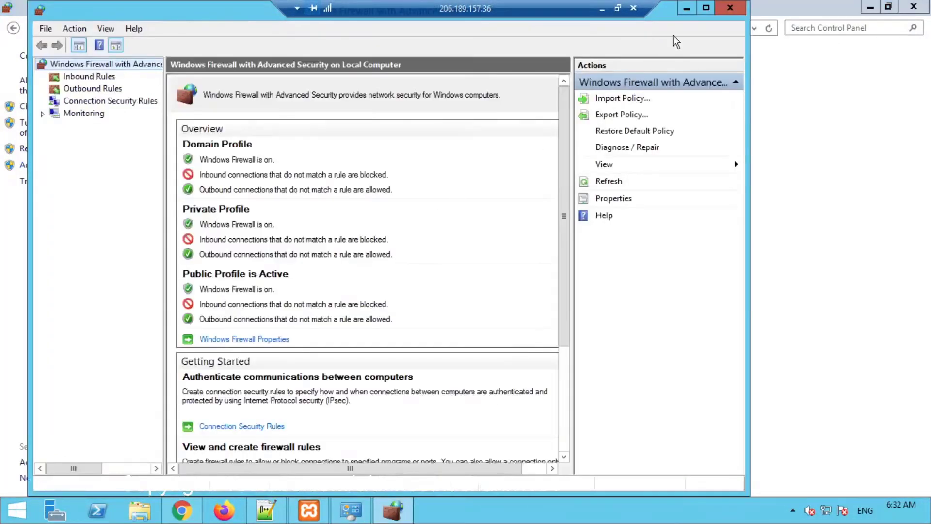
{"action": "left_click", "coordinate": [706, 7]}
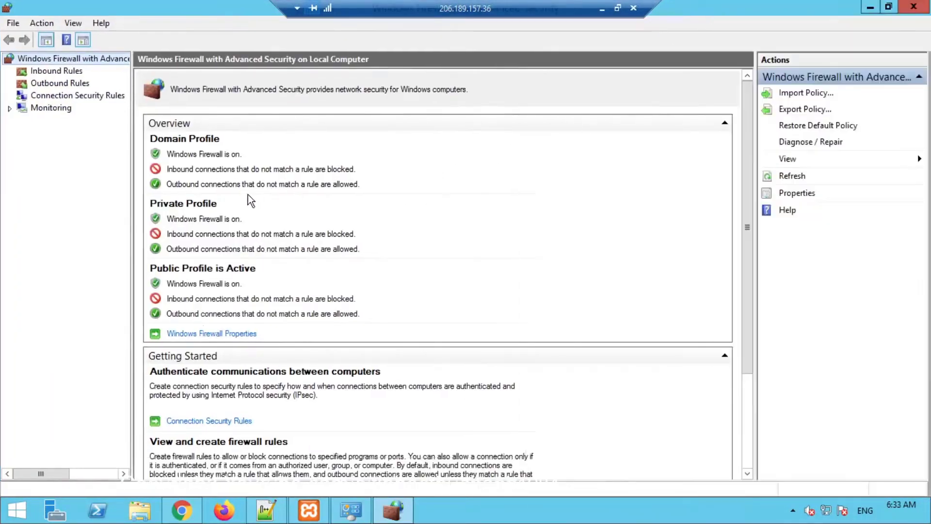
{"action": "left_click", "coordinate": [47, 73]}
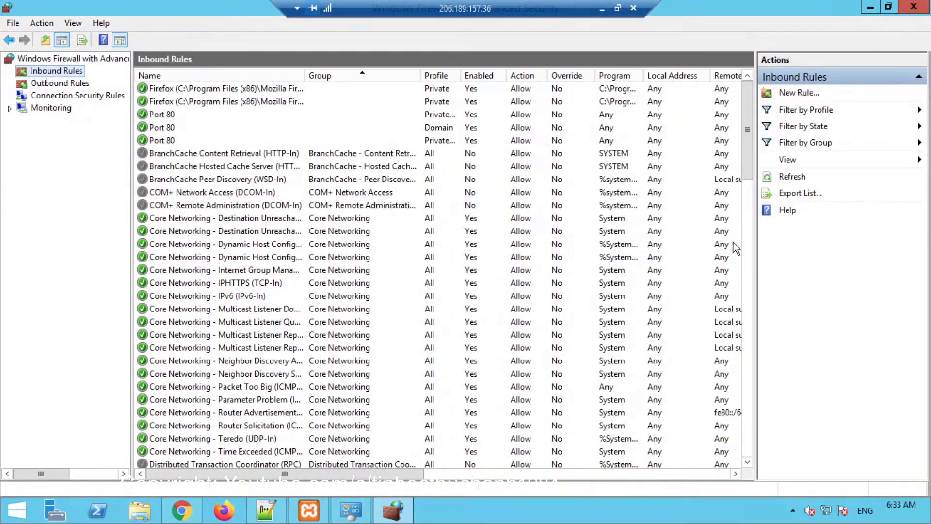
Start a new inbound rule of type Port that applies to TCP and the specific local port 3399.
{"action": "left_click", "coordinate": [797, 93]}
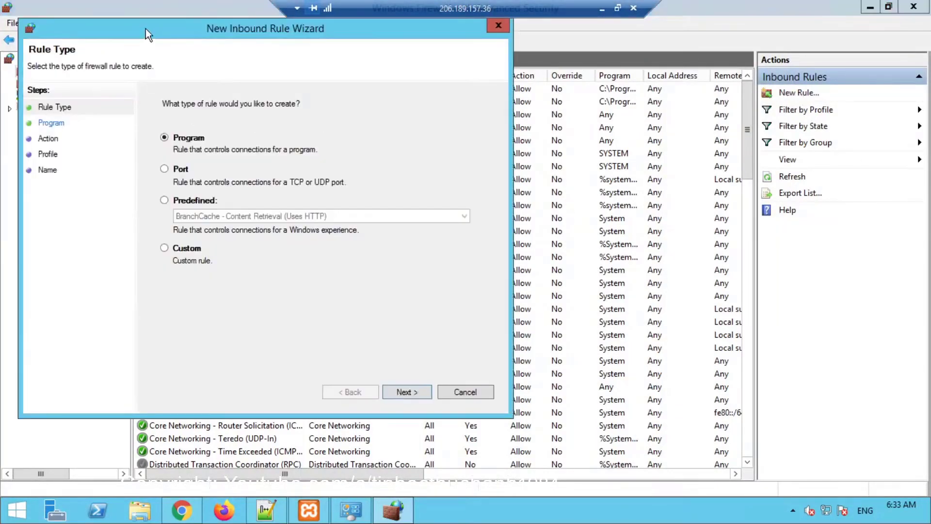
{"action": "left_click_drag", "start_coordinate": [146, 28], "coordinate": [358, 66]}
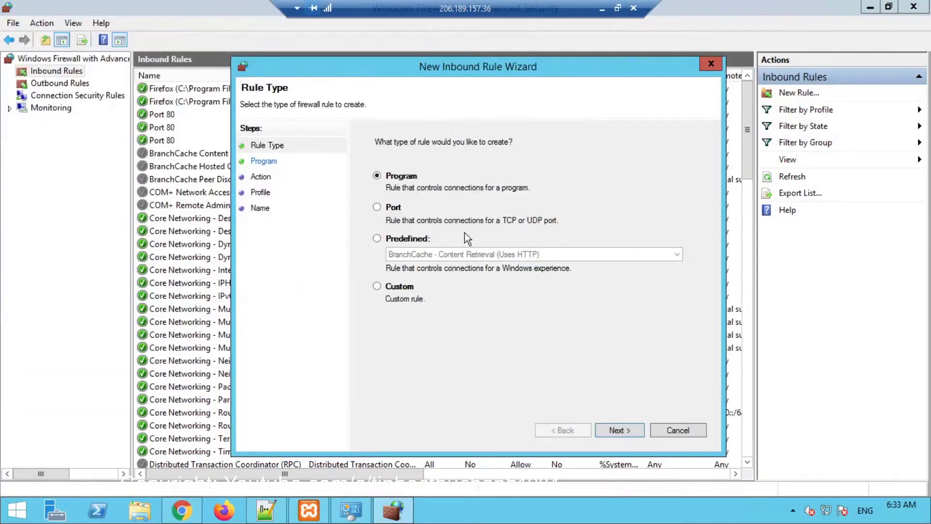
{"action": "left_click", "coordinate": [377, 208]}
{"action": "left_click", "coordinate": [617, 431]}
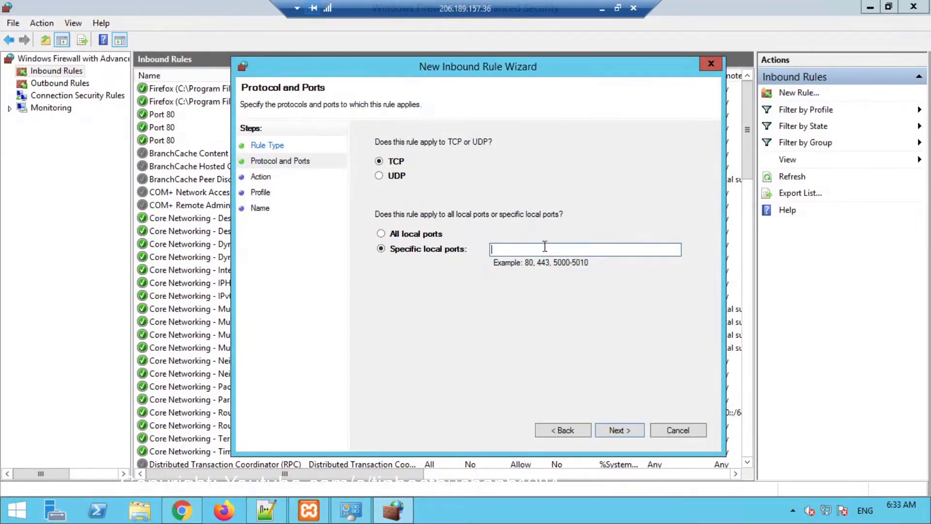
{"action": "type", "text": "3399"}
{"action": "left_click", "coordinate": [621, 431]}
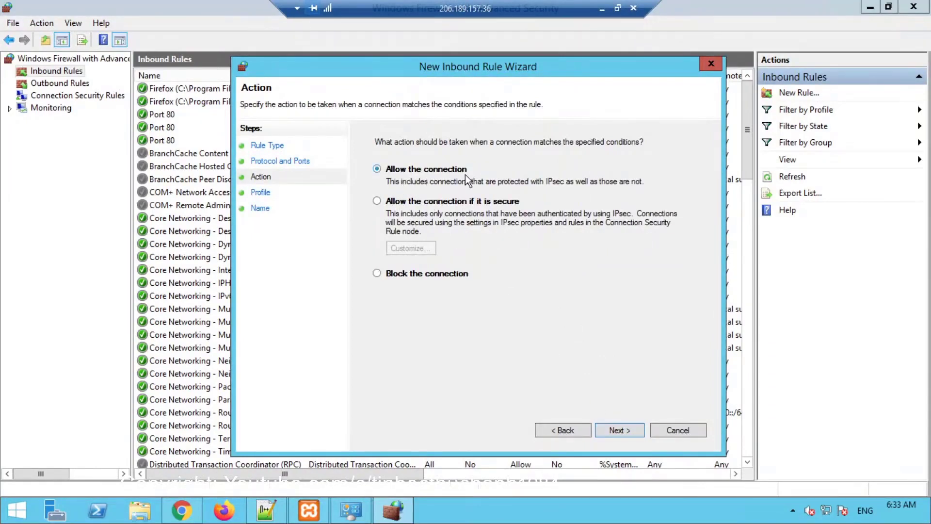
Allow the connection for all profiles, name the rule RDP3399 with description "Open port RDP 3399", finish it, and close the advanced firewall window.
{"action": "left_click", "coordinate": [615, 431]}
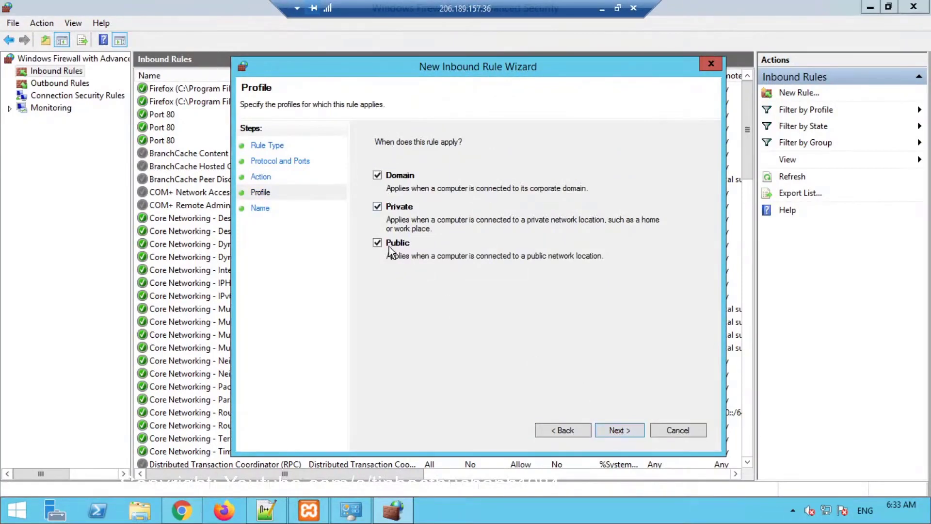
{"action": "left_click", "coordinate": [626, 428]}
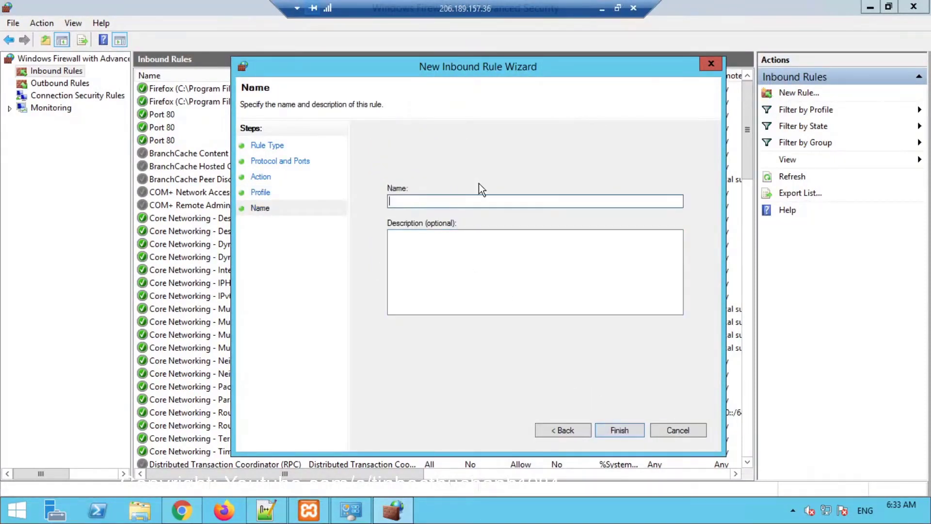
{"action": "type", "text": "RDP3399"}
{"action": "left_click", "coordinate": [410, 247]}
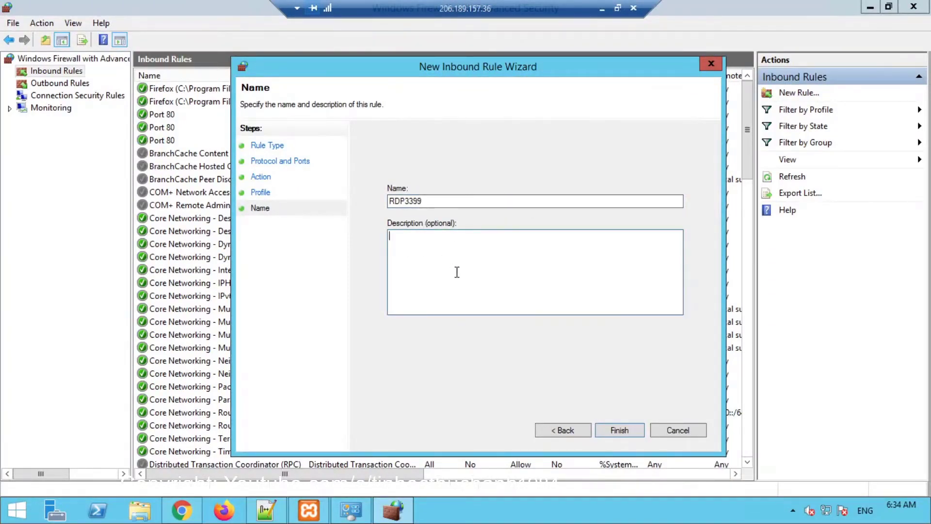
{"action": "type", "text": "Open port RDP 3399"}
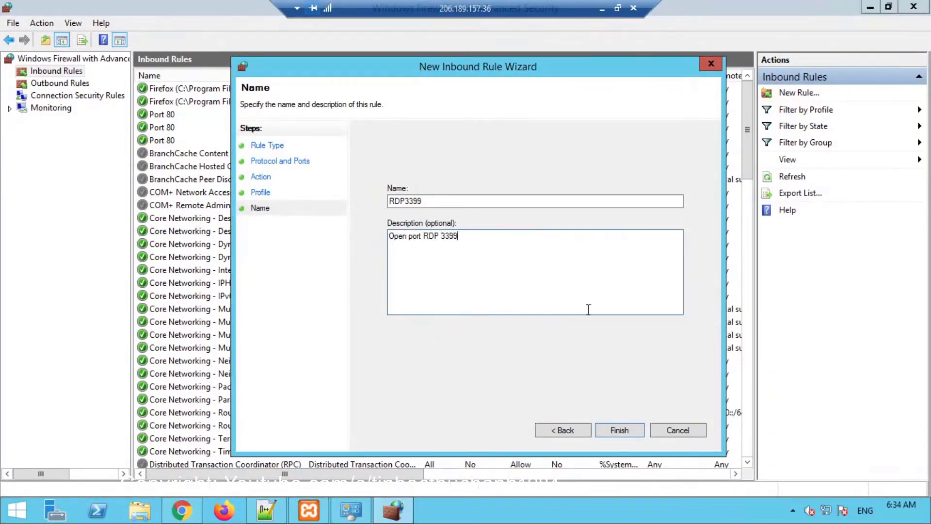
{"action": "left_click", "coordinate": [616, 434]}
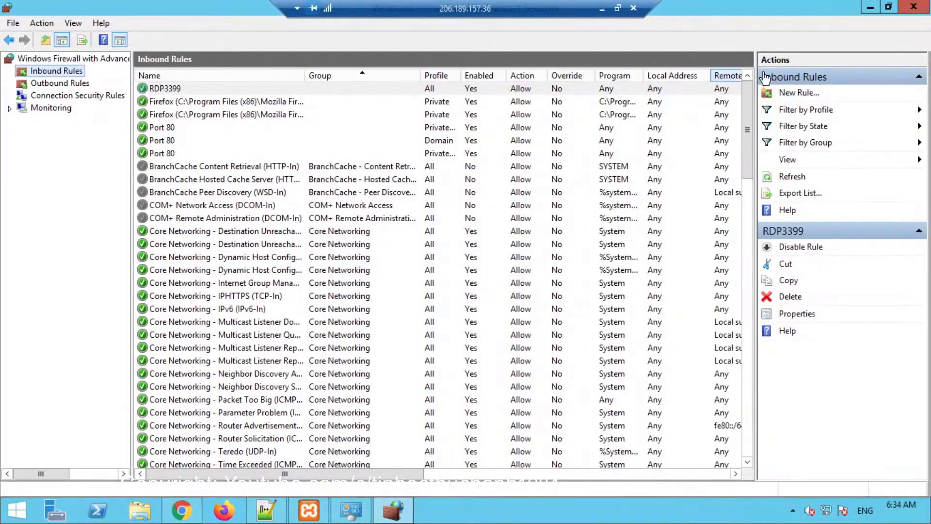
{"action": "left_click", "coordinate": [914, 8]}
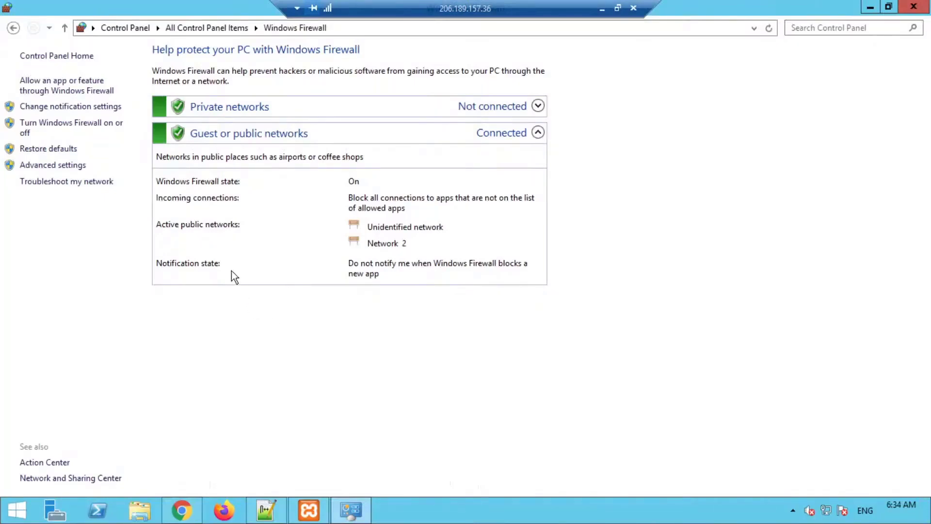
Examine the RDP3399 entry and its Private and Public permissions in Windows Firewall's allowed apps list, then close the firewall window.
{"action": "left_click", "coordinate": [47, 90]}
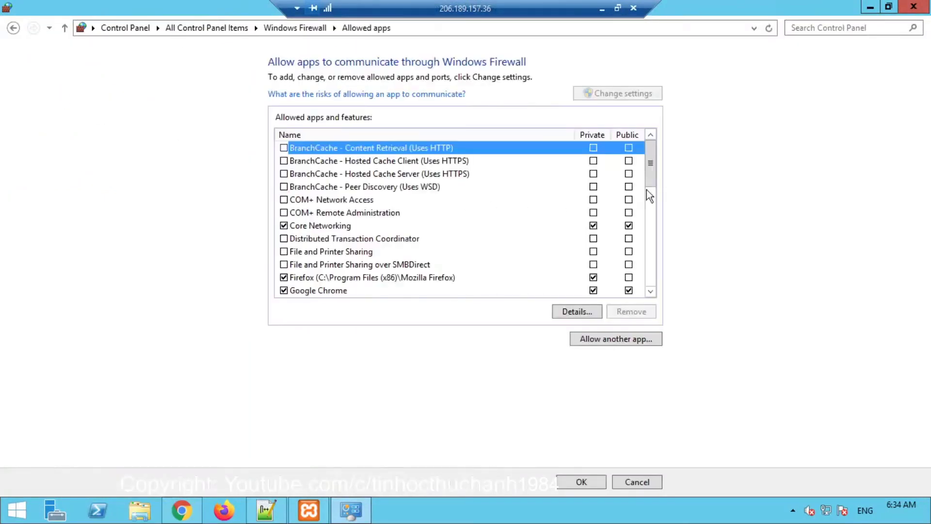
{"action": "left_click_drag", "start_coordinate": [650, 170], "coordinate": [651, 218]}
{"action": "left_click", "coordinate": [301, 242]}
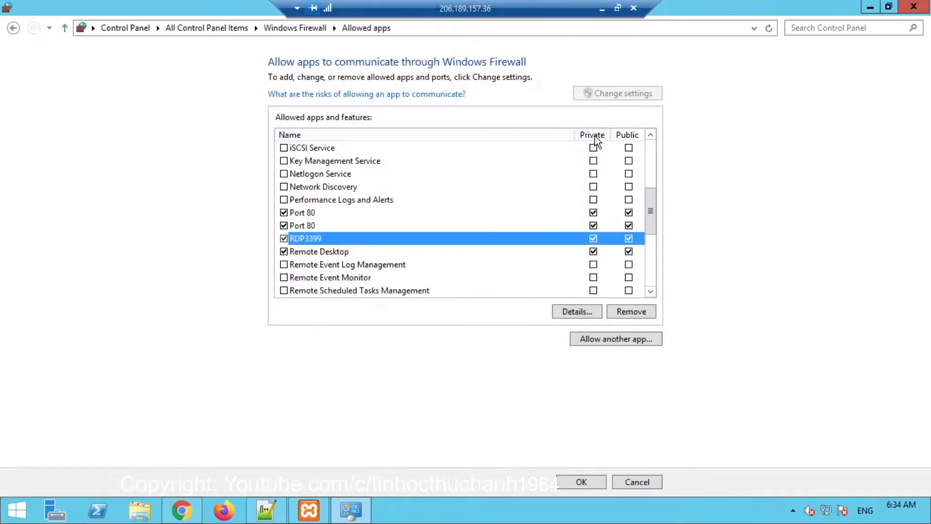
{"action": "left_click", "coordinate": [628, 239]}
{"action": "left_click", "coordinate": [913, 7]}
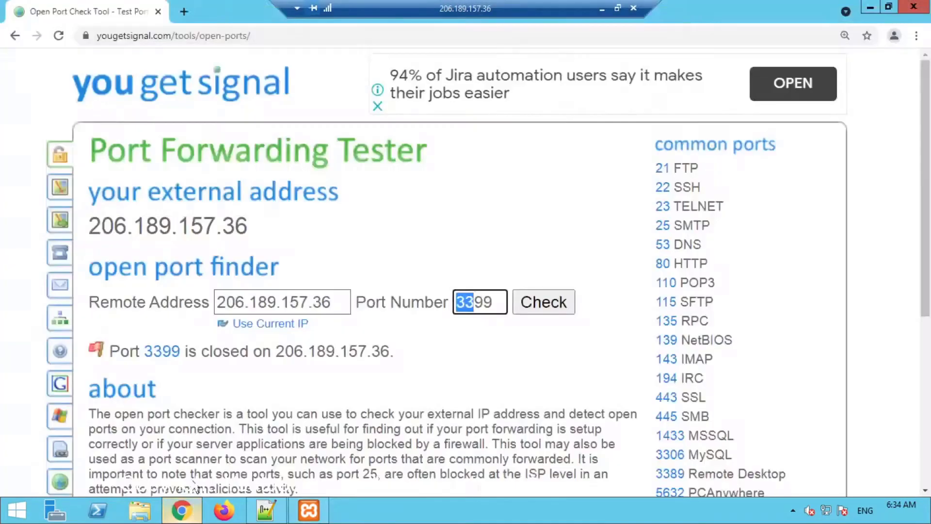
Return to the port checker in Chrome, highlight the earlier result, and recheck the status of port 3399.
{"action": "left_click", "coordinate": [181, 510]}
{"action": "left_click", "coordinate": [484, 304]}
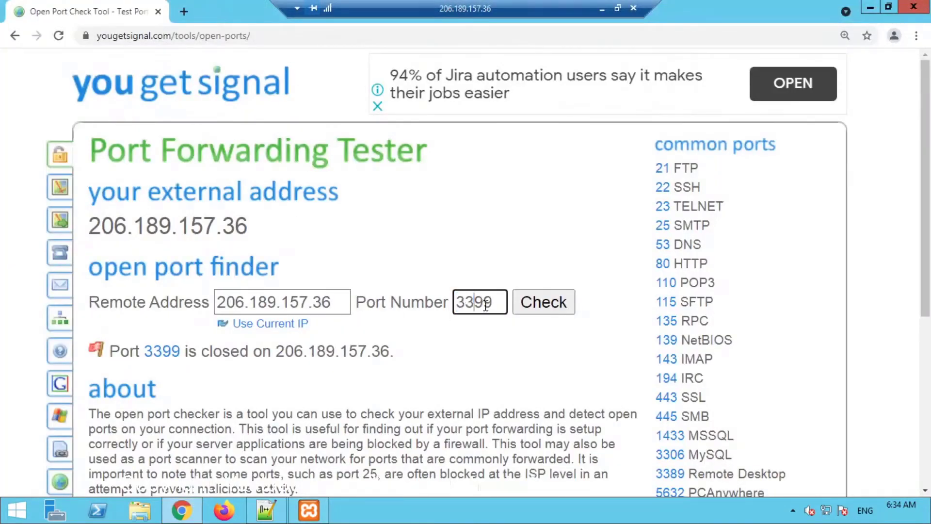
{"action": "left_click_drag", "start_coordinate": [202, 353], "coordinate": [262, 353]}
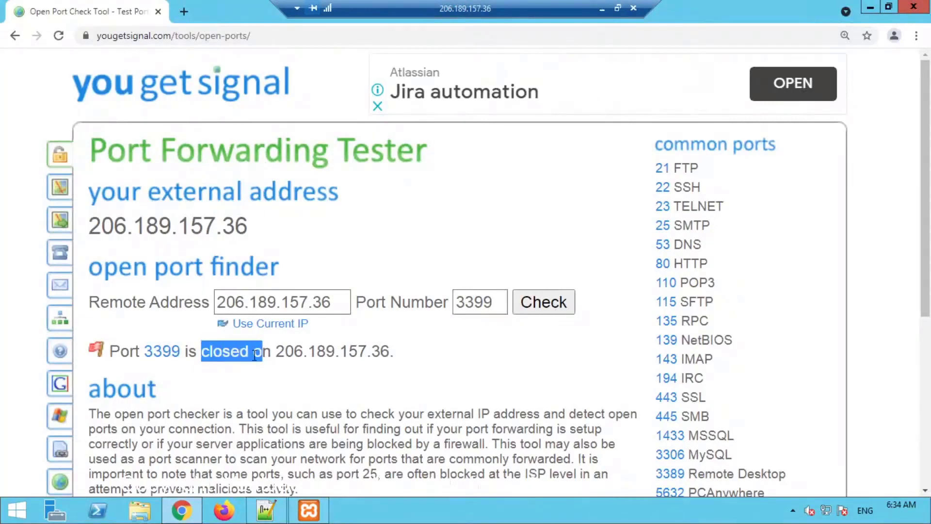
{"action": "left_click", "coordinate": [487, 327]}
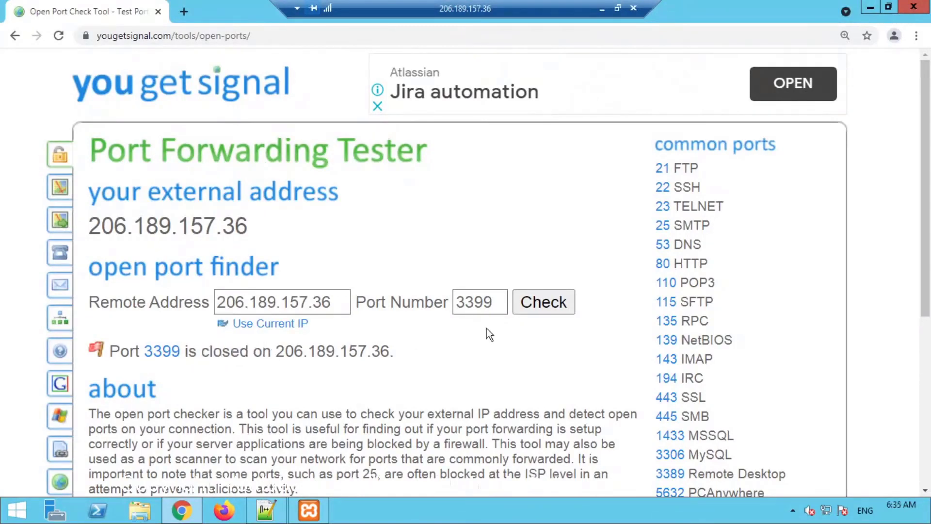
{"action": "left_click", "coordinate": [534, 306]}
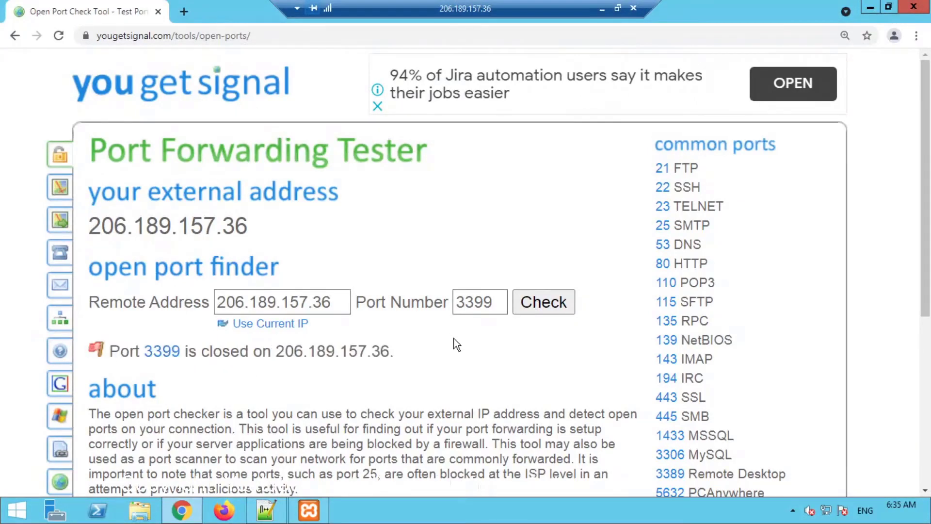
{"action": "left_click_drag", "start_coordinate": [494, 302], "coordinate": [425, 300]}
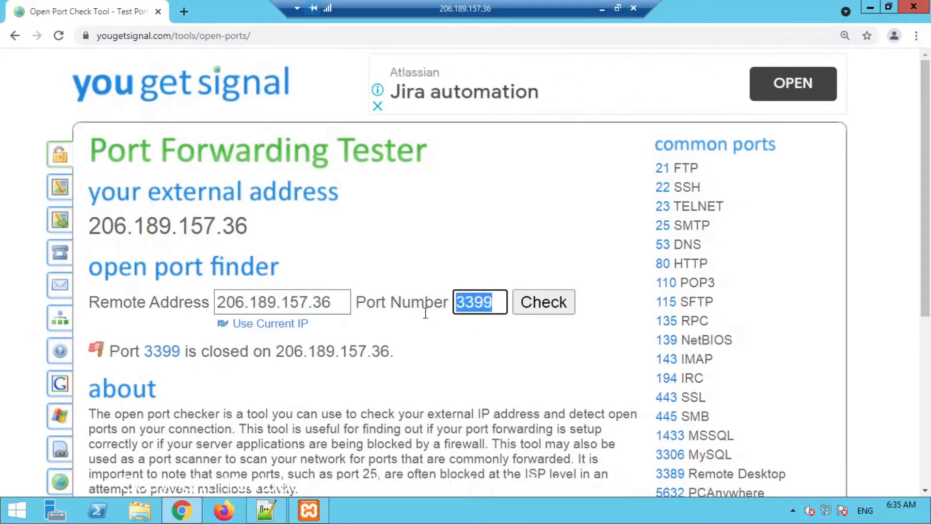
{"action": "left_click", "coordinate": [484, 303]}
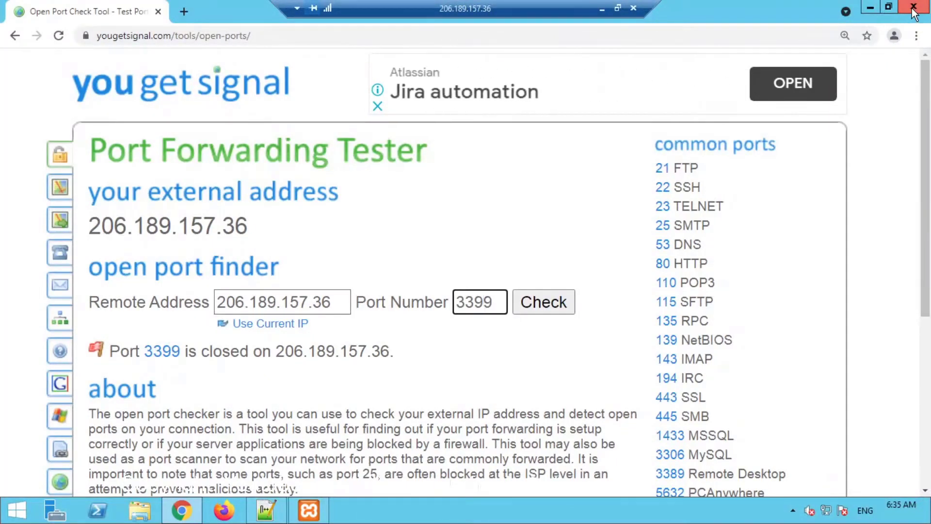
{"action": "double_click", "coordinate": [461, 303]}
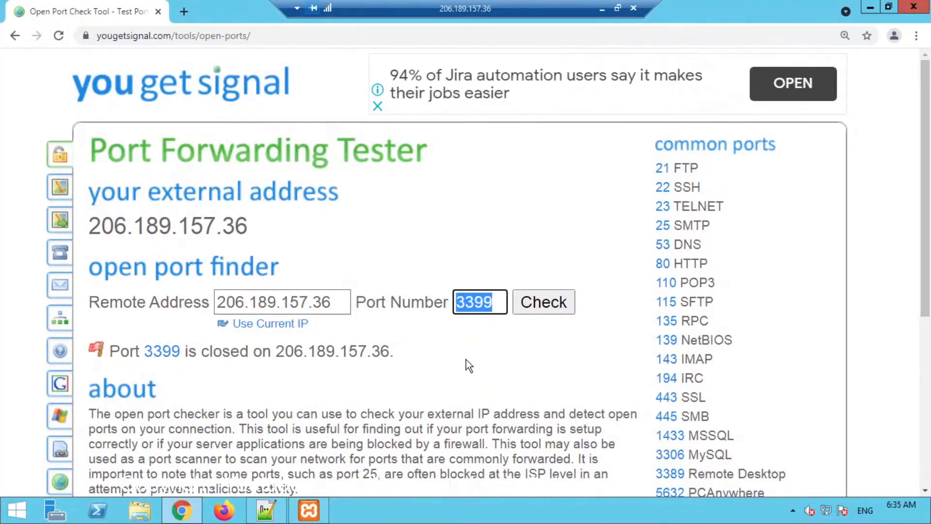
{"action": "left_click", "coordinate": [444, 331]}
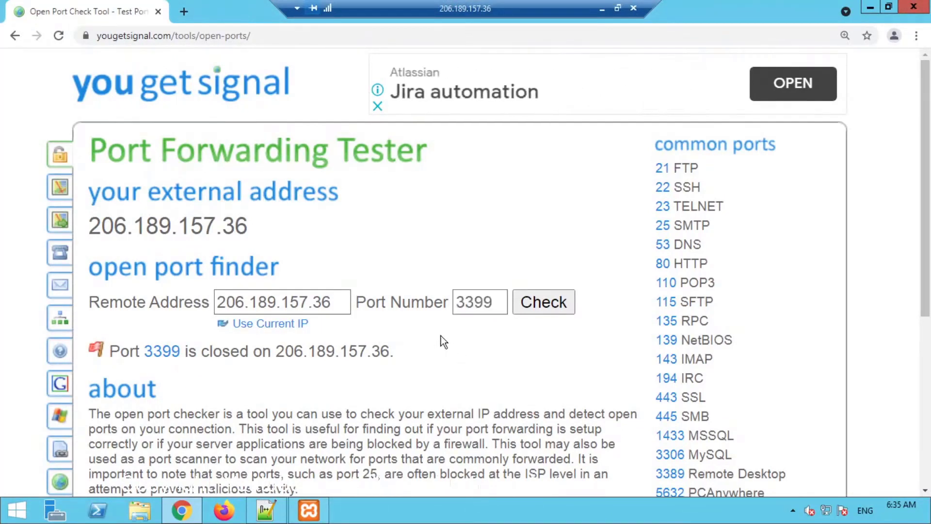
{"action": "double_click", "coordinate": [458, 302]}
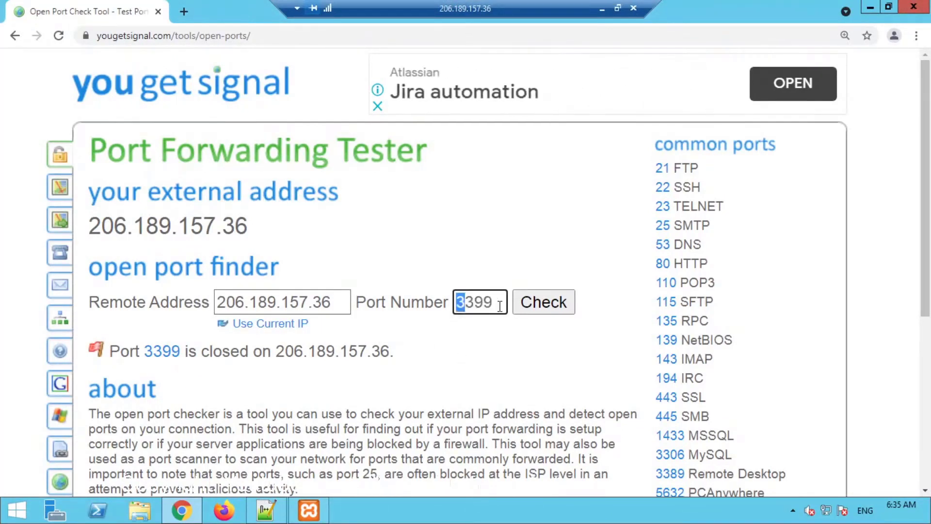
{"action": "left_click", "coordinate": [464, 333]}
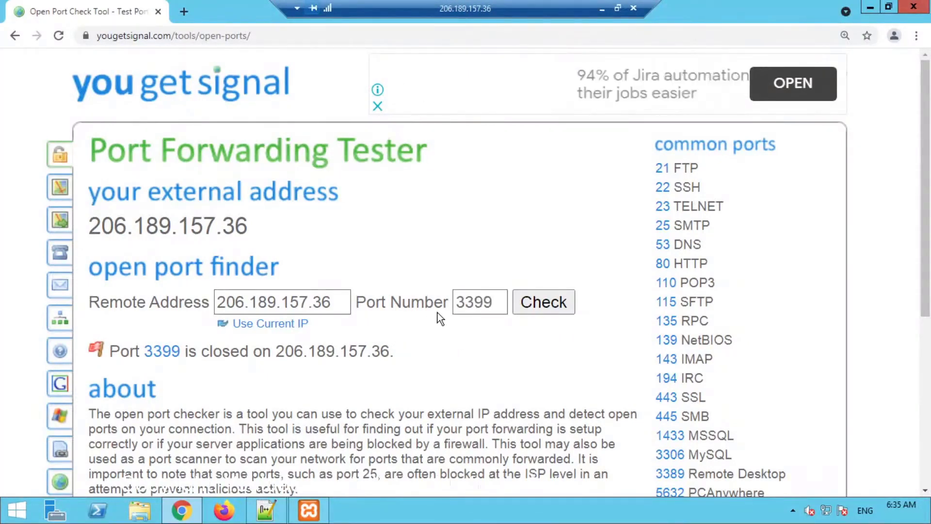
{"action": "left_click_drag", "start_coordinate": [505, 303], "coordinate": [455, 312]}
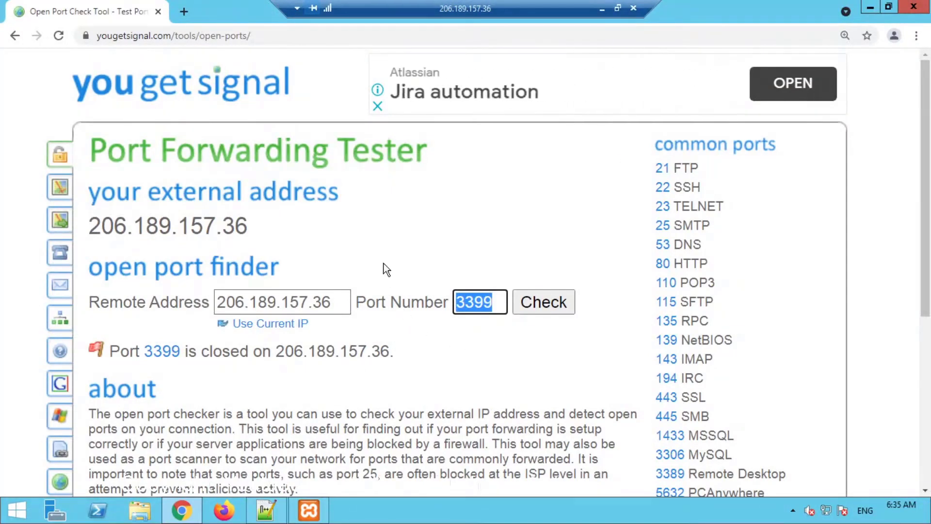
Open the Registry Editor on the server by running regedit.
{"action": "right_click", "coordinate": [23, 509]}
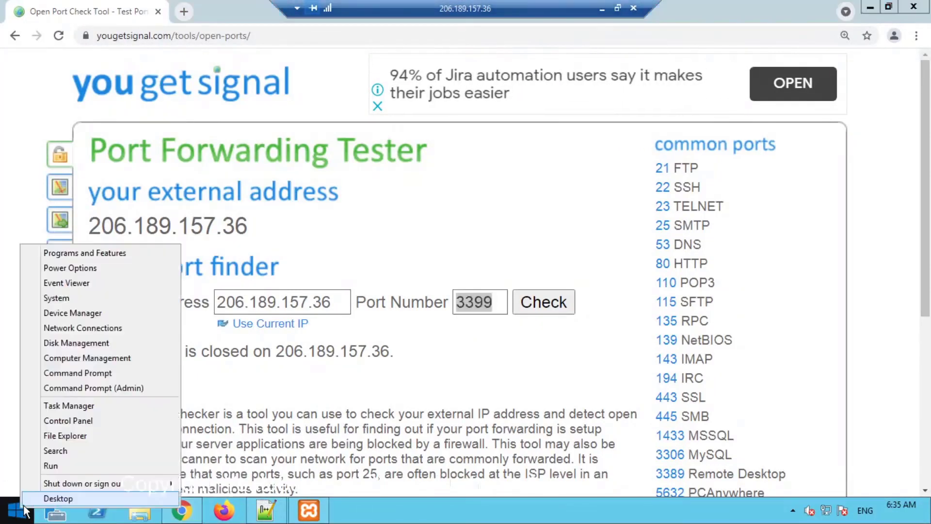
{"action": "left_click", "coordinate": [71, 466]}
{"action": "left_click_drag", "start_coordinate": [133, 352], "coordinate": [437, 246]}
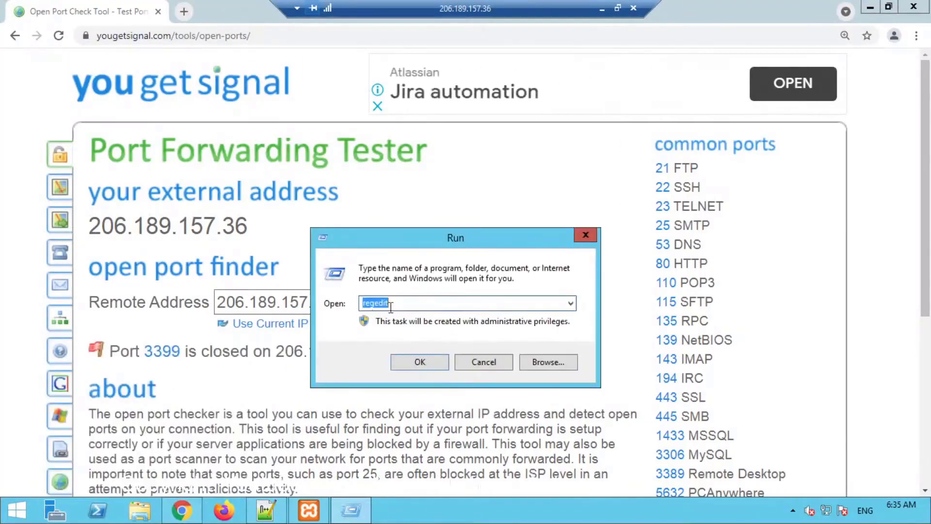
{"action": "left_click", "coordinate": [417, 362]}
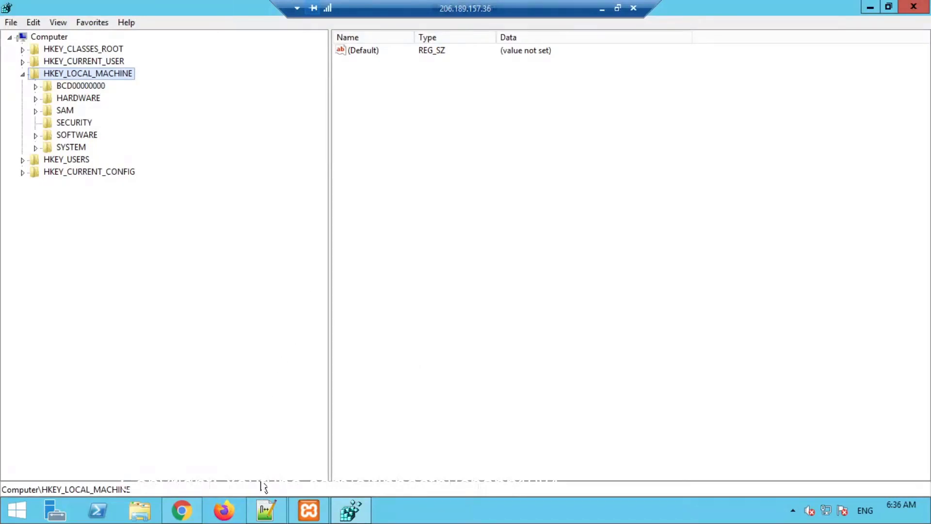
Bring up the Notepad++ note with the RDP-Tcp registry path and expand SYSTEM under HKEY_LOCAL_MACHINE in the Registry Editor.
{"action": "left_click", "coordinate": [266, 510]}
{"action": "left_click_drag", "start_coordinate": [358, 208], "coordinate": [356, 203]}
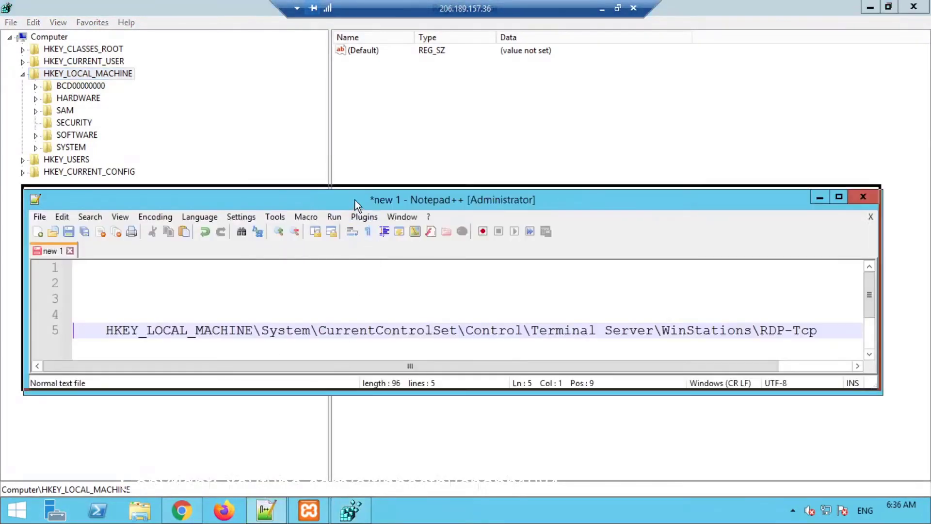
{"action": "left_click_drag", "start_coordinate": [104, 326], "coordinate": [251, 326]}
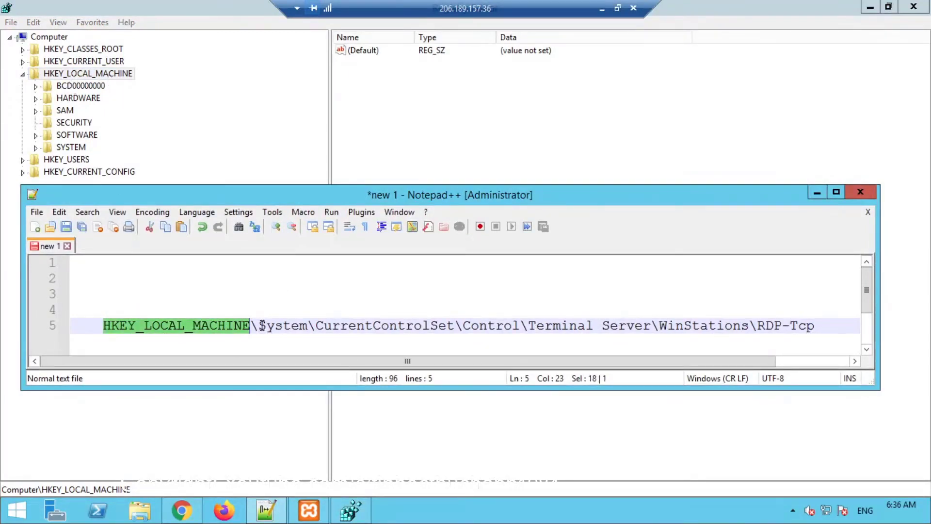
{"action": "left_click_drag", "start_coordinate": [260, 326], "coordinate": [308, 327]}
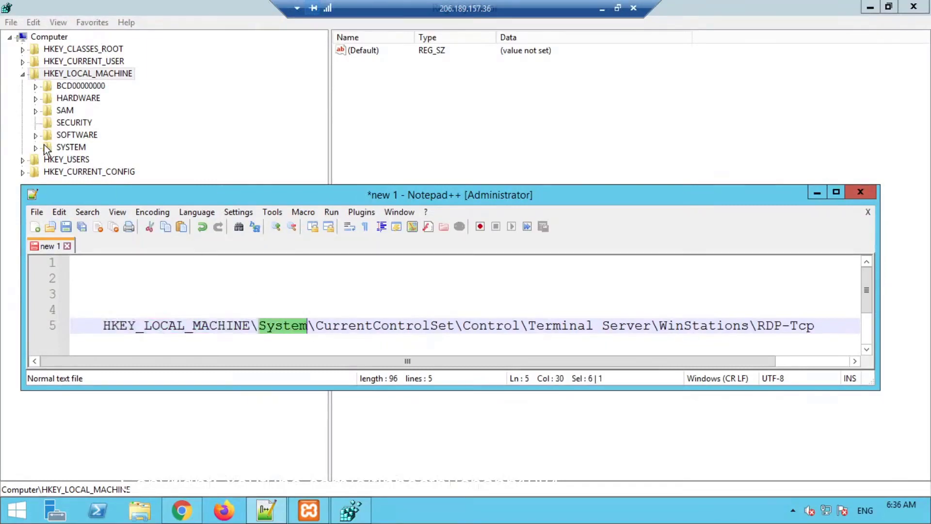
{"action": "left_click", "coordinate": [36, 148]}
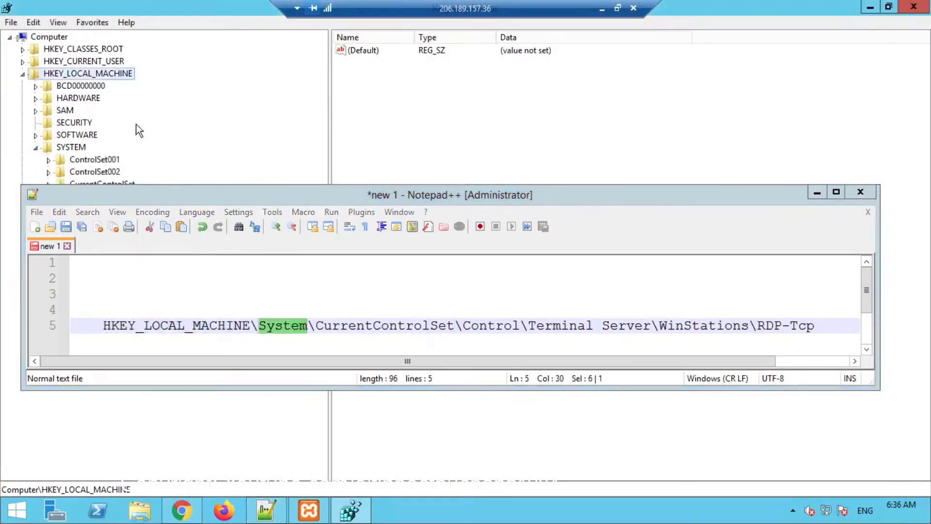
Move the note clear of the registry tree, following its path to expand CurrentControlSet and its Control key.
{"action": "left_click_drag", "start_coordinate": [316, 326], "coordinate": [454, 327]}
{"action": "left_click_drag", "start_coordinate": [329, 202], "coordinate": [359, 283]}
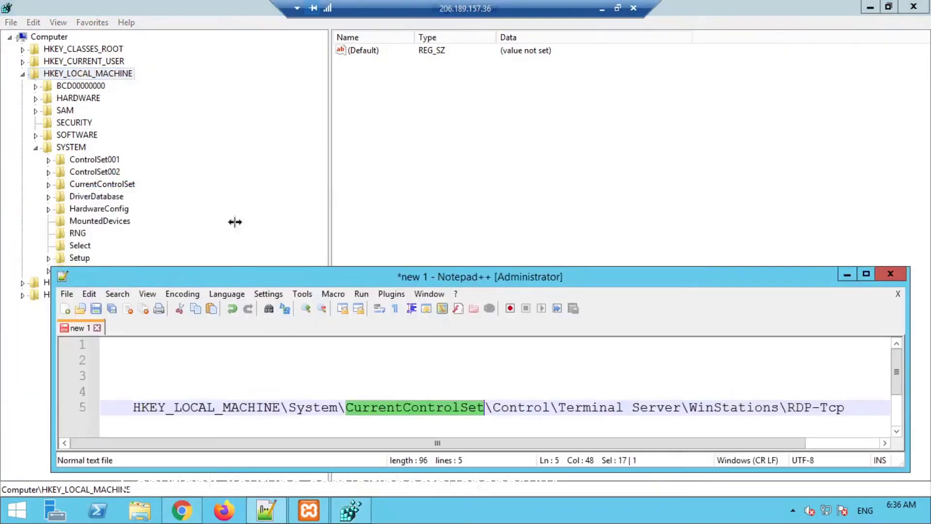
{"action": "left_click", "coordinate": [102, 184]}
{"action": "left_click", "coordinate": [49, 184]}
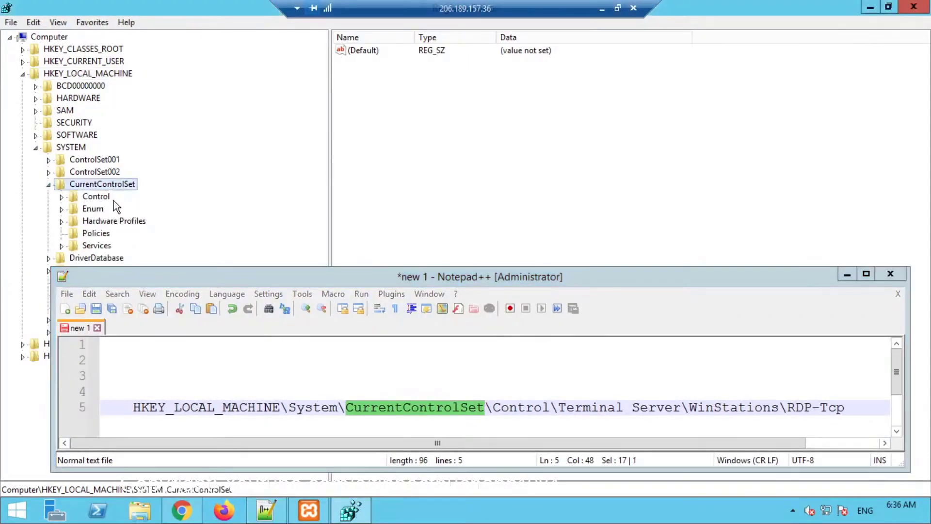
{"action": "left_click", "coordinate": [62, 196]}
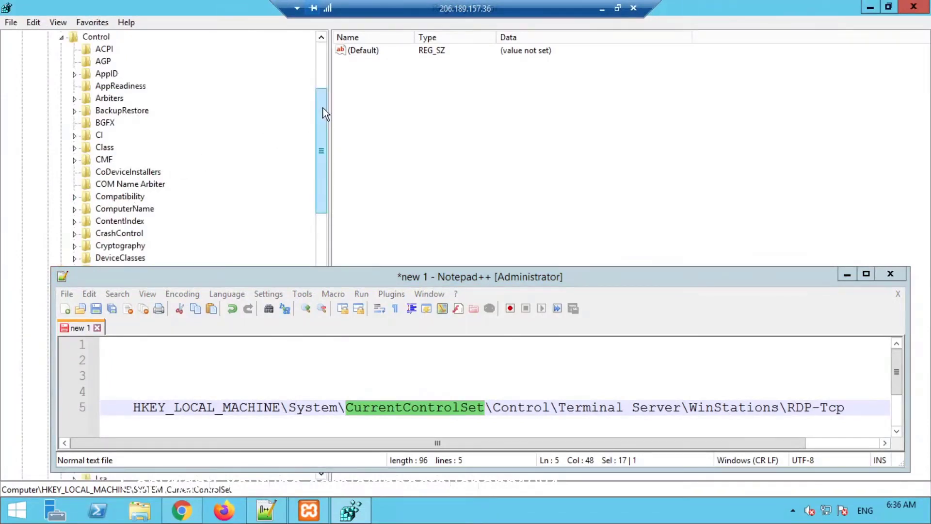
Find the Terminal Server key under Control and expand it to show its subkeys.
{"action": "left_click_drag", "start_coordinate": [322, 115], "coordinate": [326, 349]}
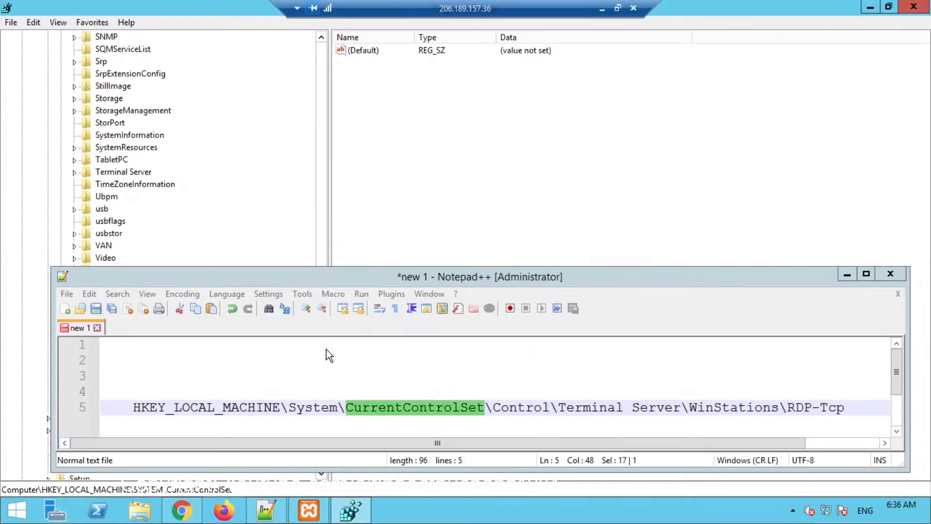
{"action": "left_click", "coordinate": [134, 173]}
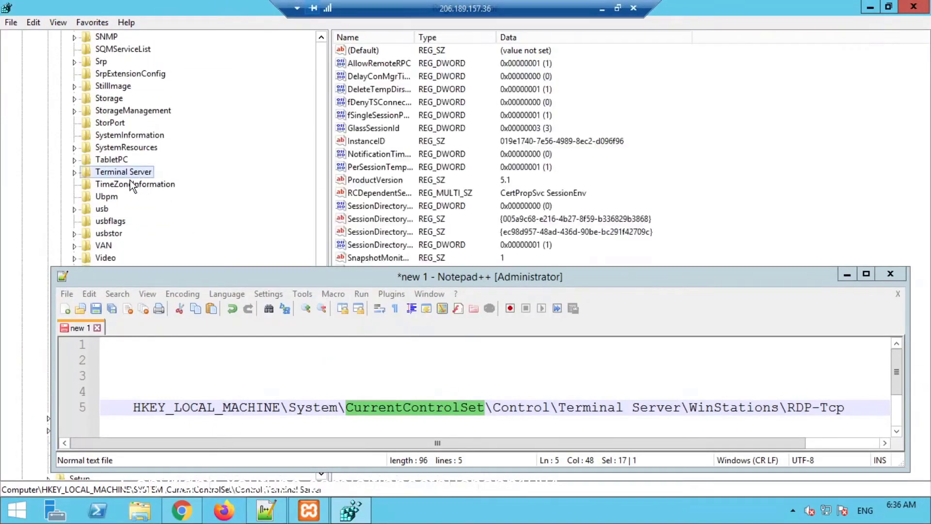
{"action": "left_click", "coordinate": [75, 172]}
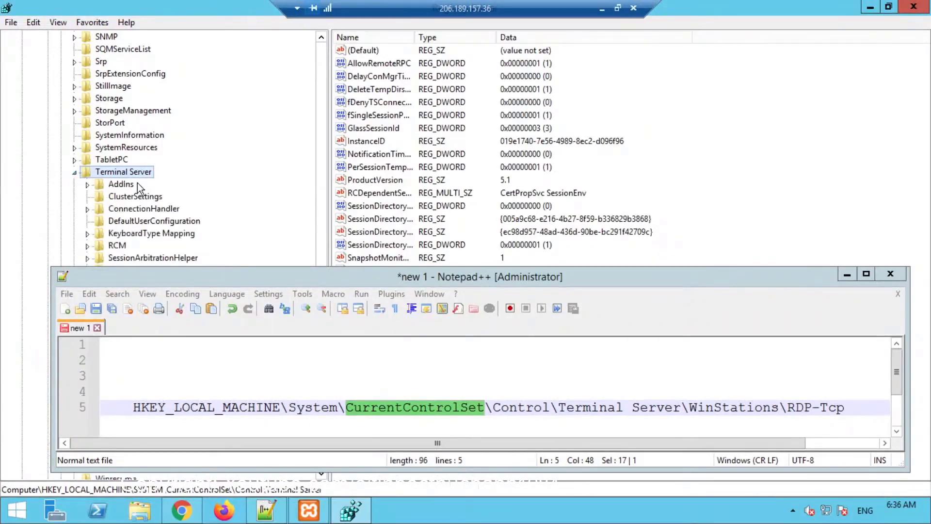
{"action": "scroll", "coordinate": [129, 174], "scroll_direction": "down", "scroll_amount": 4}
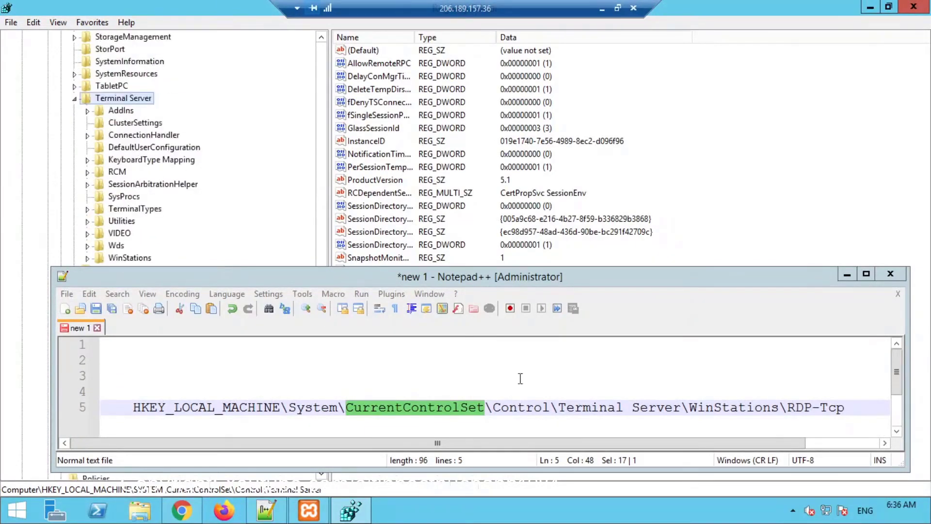
Highlight WinStations in the noted path, then select and expand the WinStations key under Terminal Server.
{"action": "left_click_drag", "start_coordinate": [690, 407], "coordinate": [779, 407]}
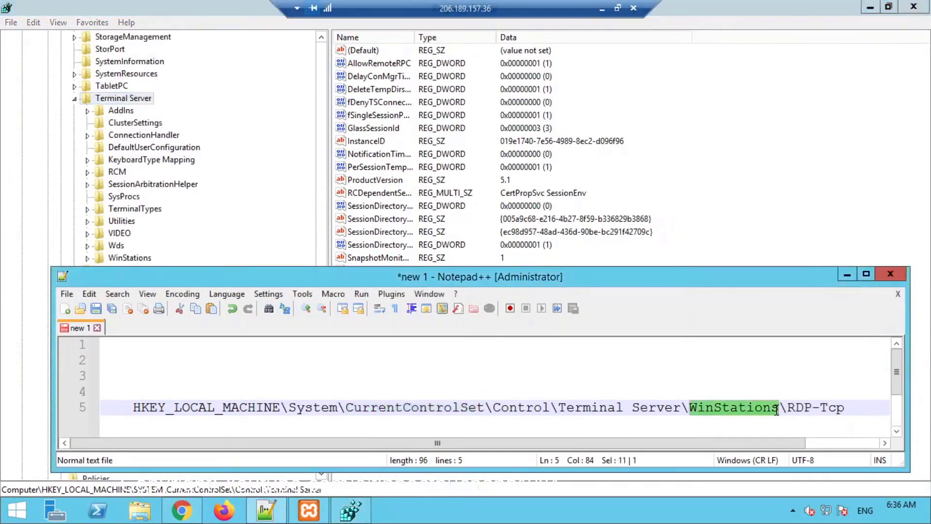
{"action": "left_click", "coordinate": [128, 257]}
{"action": "scroll", "coordinate": [142, 201], "scroll_direction": "down", "scroll_amount": 2}
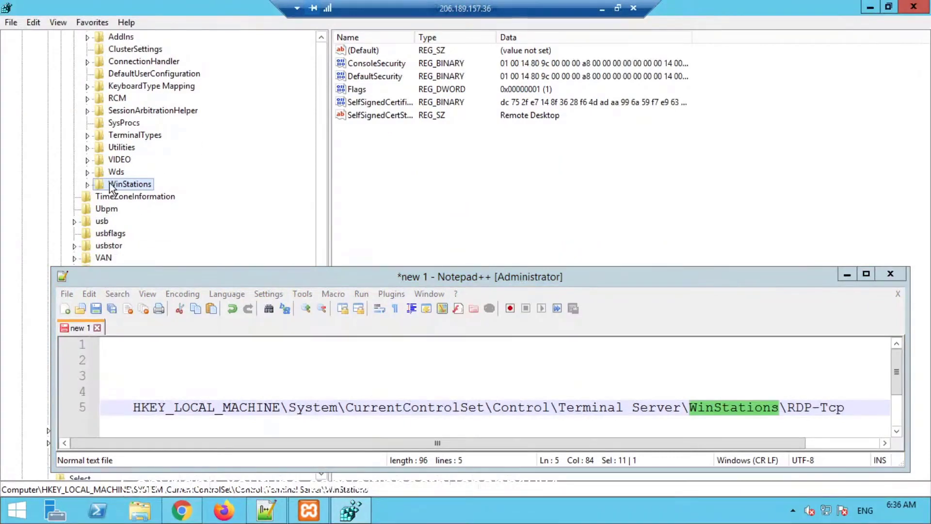
{"action": "left_click", "coordinate": [88, 185]}
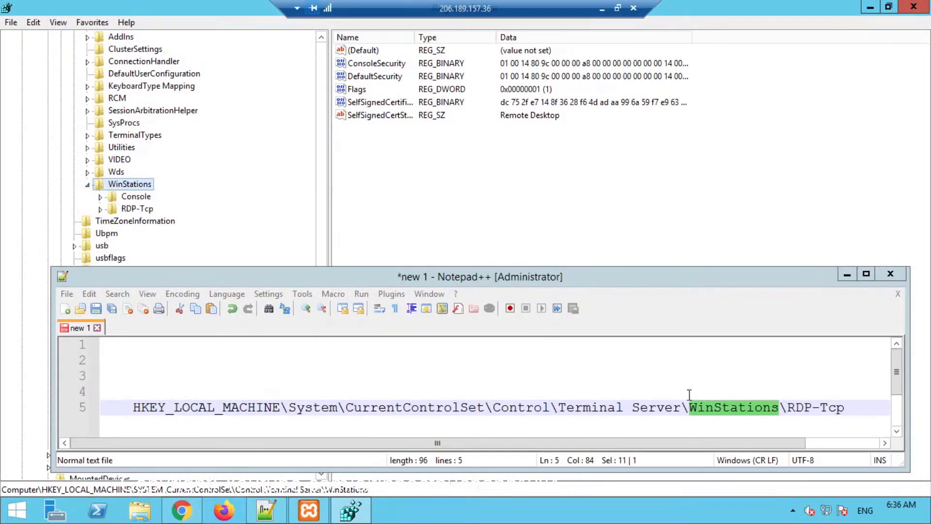
Highlight RDP-Tcp and the whole path in the note, select the RDP-Tcp key under WinStations, and minimize the note.
{"action": "left_click_drag", "start_coordinate": [788, 407], "coordinate": [845, 408]}
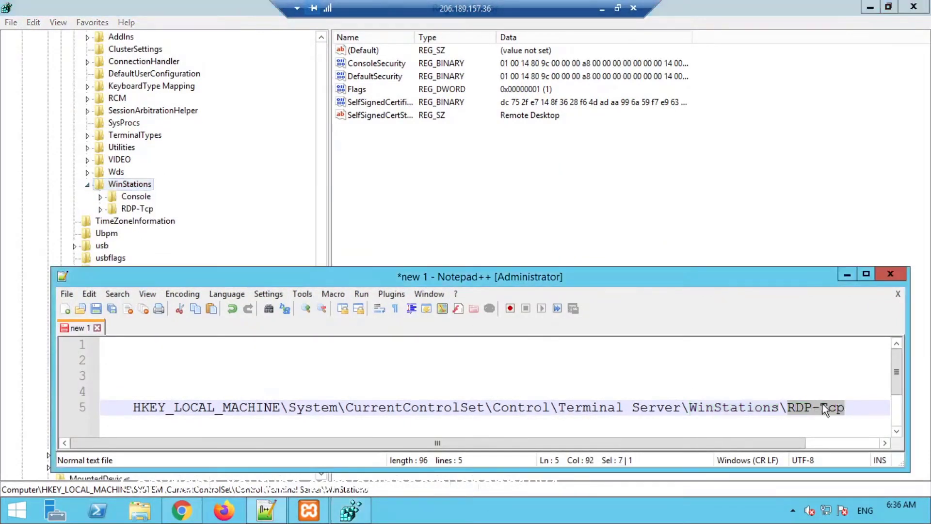
{"action": "left_click_drag", "start_coordinate": [780, 407], "coordinate": [843, 410]}
{"action": "triple_click", "coordinate": [843, 409]}
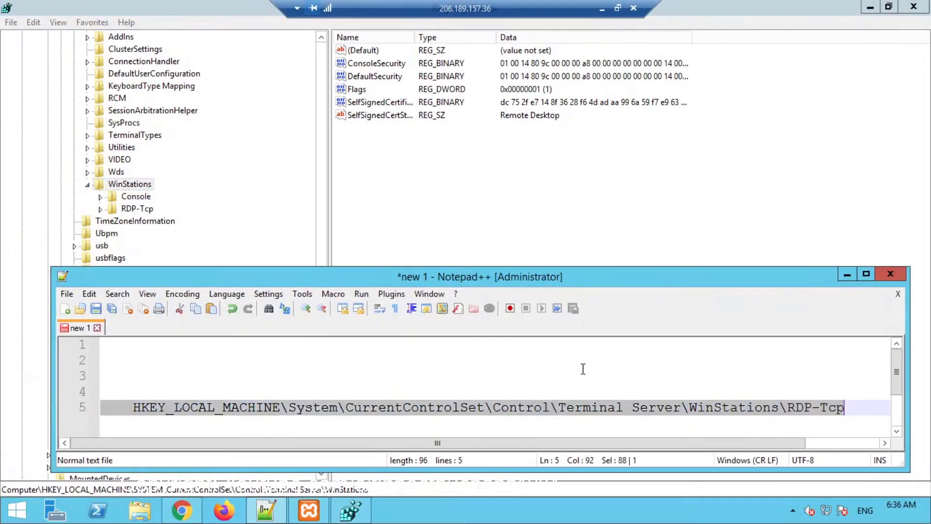
{"action": "left_click", "coordinate": [136, 208]}
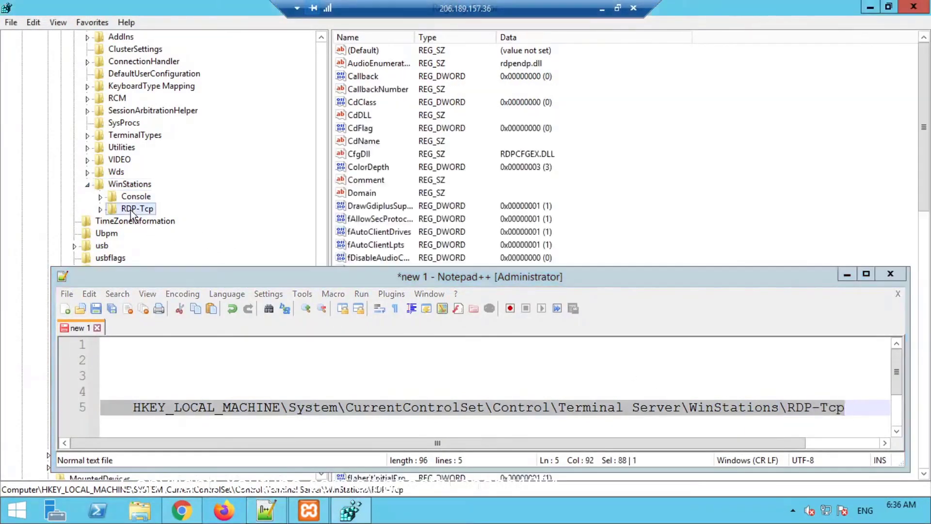
{"action": "left_click", "coordinate": [846, 274]}
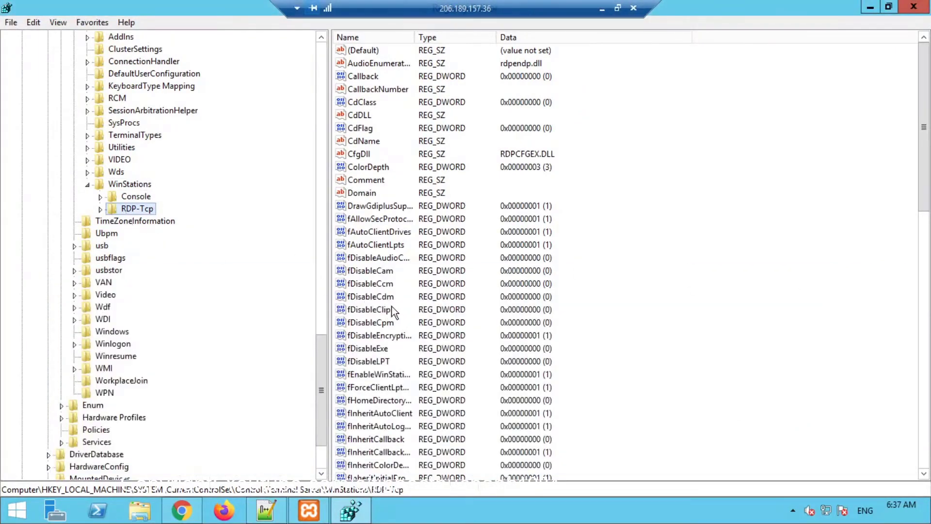
Find the PortNumber value in the RDP-Tcp key, set it to decimal 3399, and close the Registry Editor.
{"action": "left_click", "coordinate": [354, 297]}
{"action": "scroll", "coordinate": [365, 338], "scroll_direction": "down", "scroll_amount": 11}
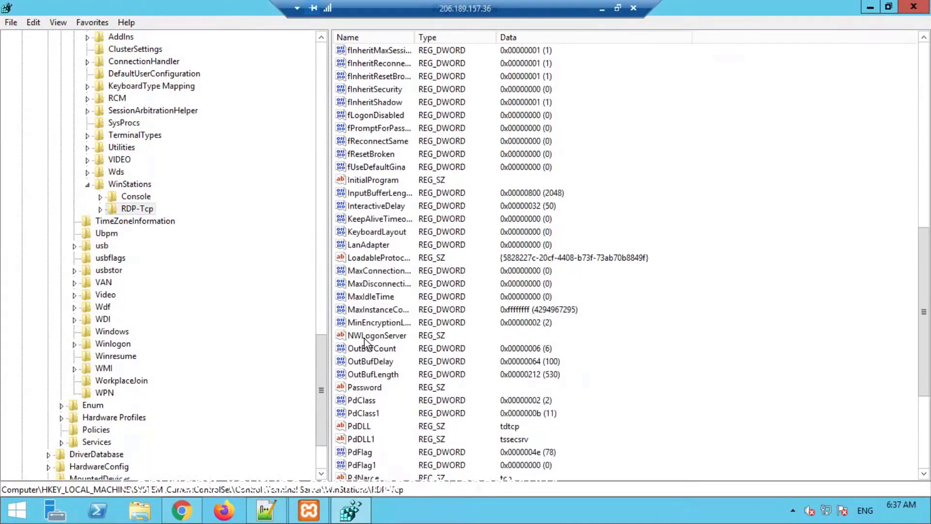
{"action": "scroll", "coordinate": [364, 342], "scroll_direction": "down", "scroll_amount": 5}
{"action": "left_click", "coordinate": [364, 323]}
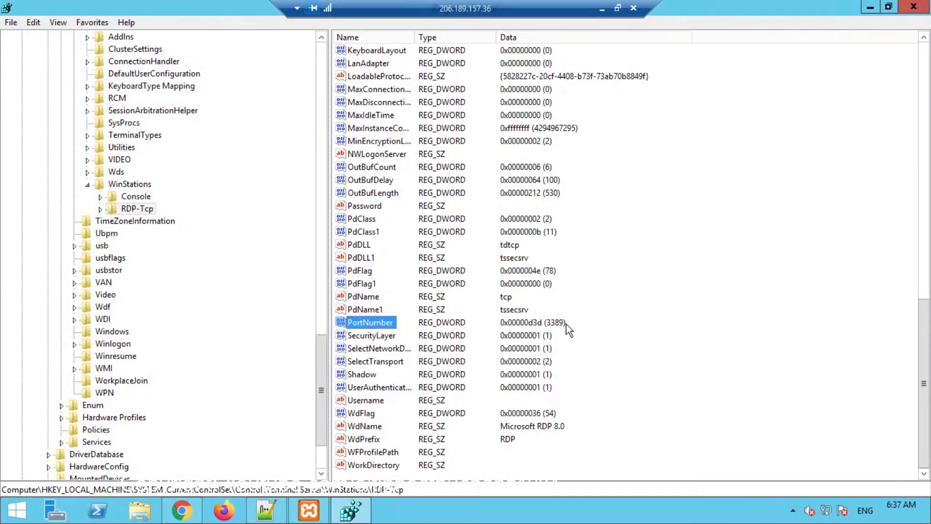
{"action": "double_click", "coordinate": [387, 324]}
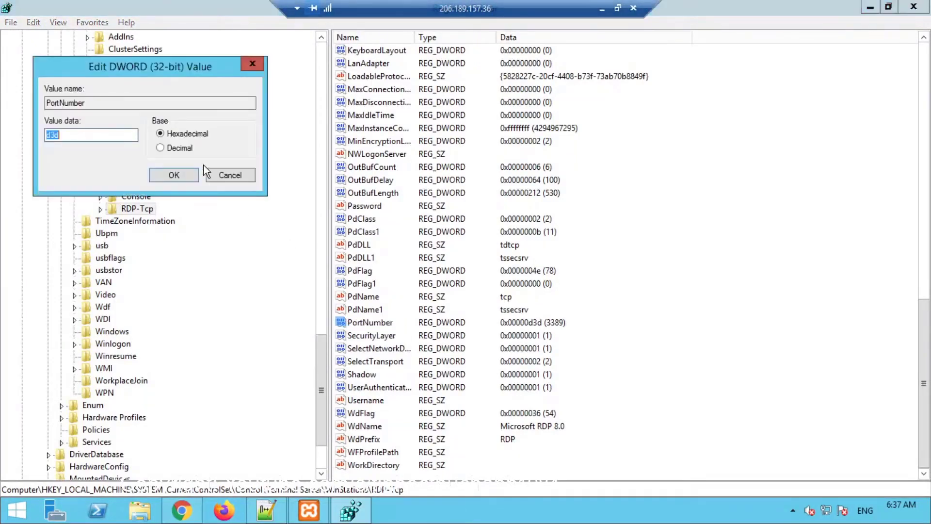
{"action": "left_click_drag", "start_coordinate": [156, 69], "coordinate": [590, 175]}
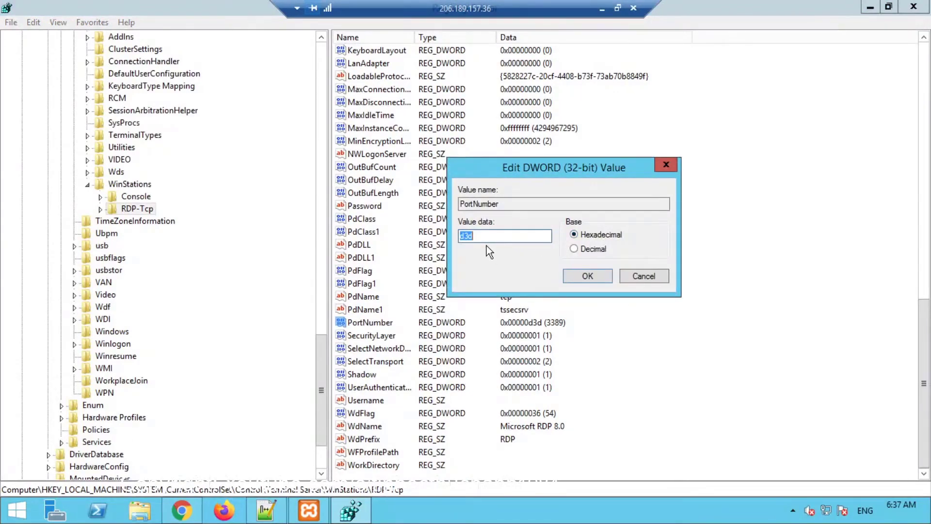
{"action": "left_click", "coordinate": [574, 249]}
{"action": "left_click_drag", "start_coordinate": [469, 235], "coordinate": [478, 236]}
{"action": "type", "text": "99"}
{"action": "left_click", "coordinate": [585, 278]}
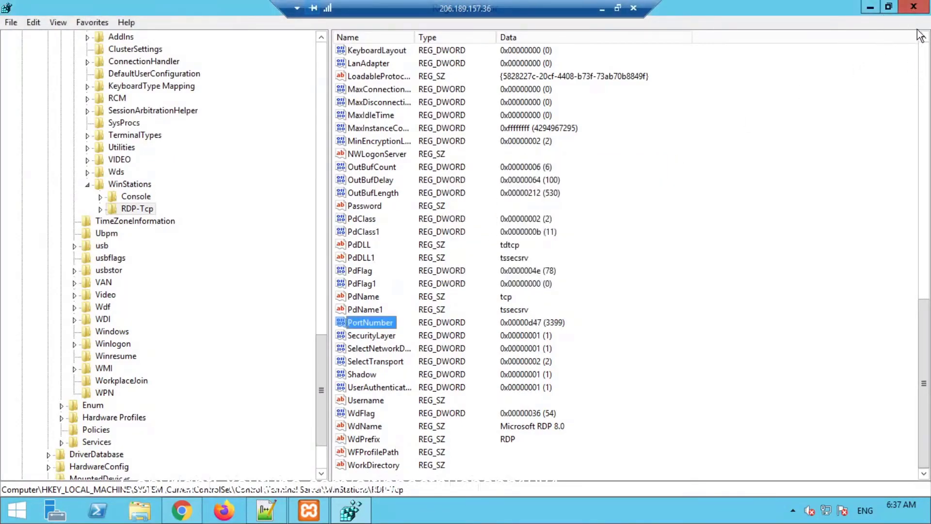
{"action": "left_click", "coordinate": [914, 7]}
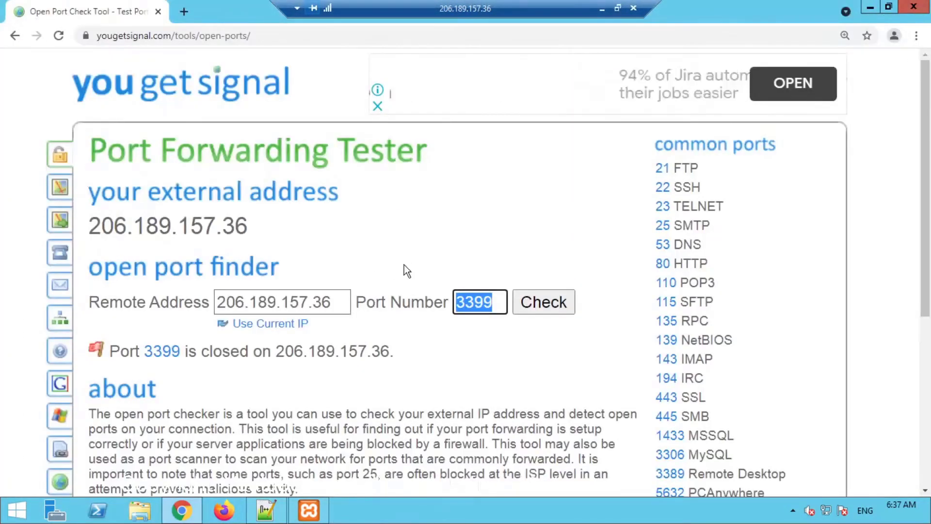
Check port 3399 on 206.189.157.36 again in the port tester and highlight the reported status.
{"action": "left_click", "coordinate": [547, 304]}
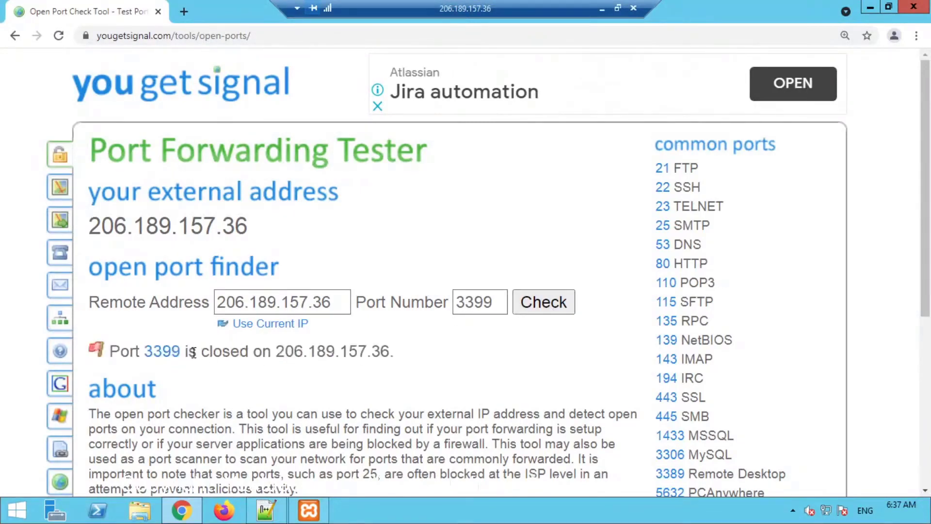
{"action": "left_click_drag", "start_coordinate": [193, 353], "coordinate": [389, 353]}
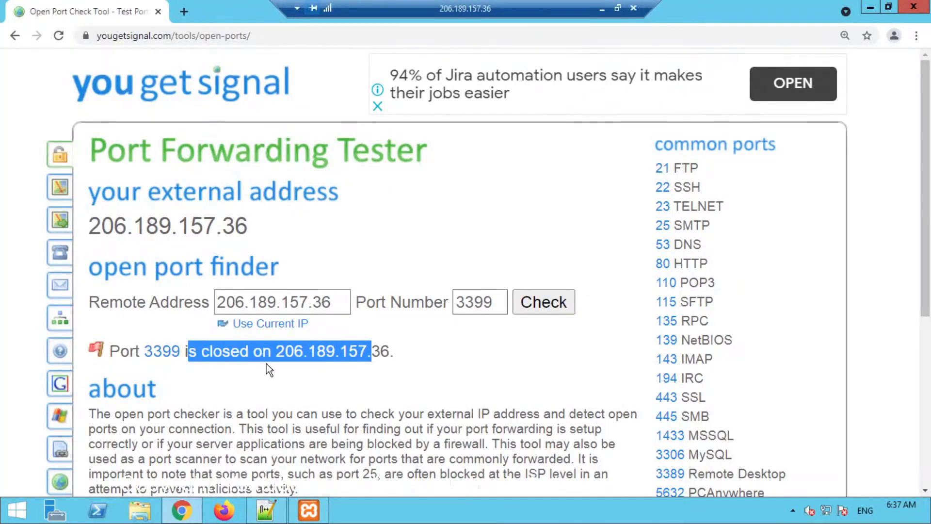
{"action": "left_click", "coordinate": [367, 352]}
{"action": "double_click", "coordinate": [458, 306]}
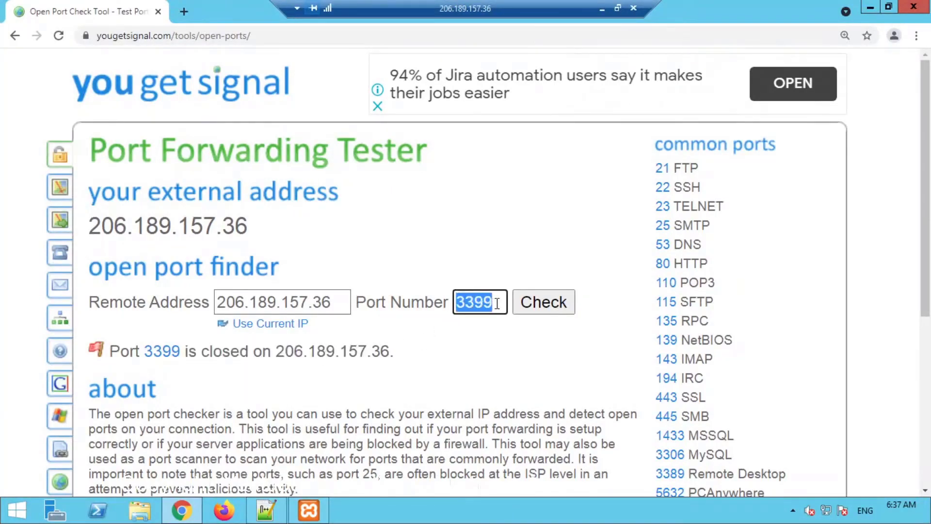
{"action": "double_click", "coordinate": [213, 355]}
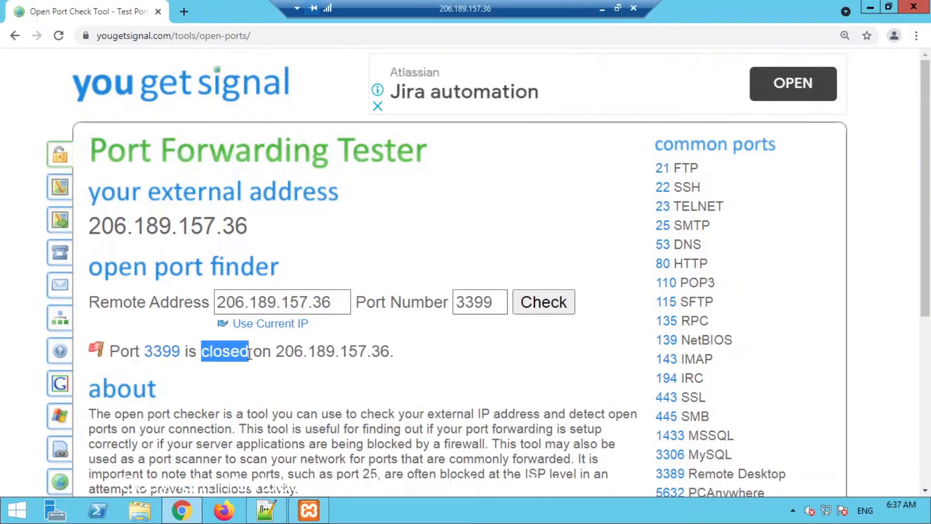
Close the browser, the note in Notepad++ and the XAMPP Control Panel on the server.
{"action": "left_click", "coordinate": [914, 7]}
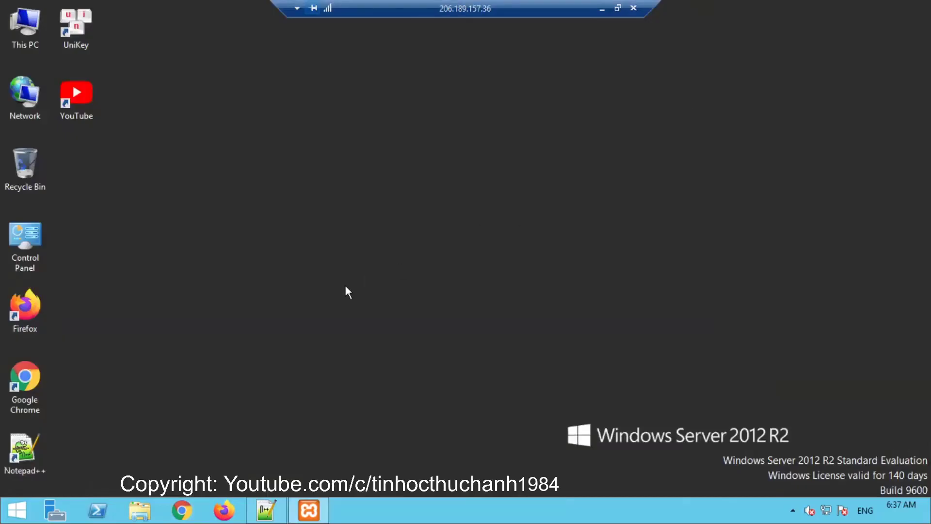
{"action": "left_click", "coordinate": [266, 510]}
{"action": "left_click", "coordinate": [894, 271]}
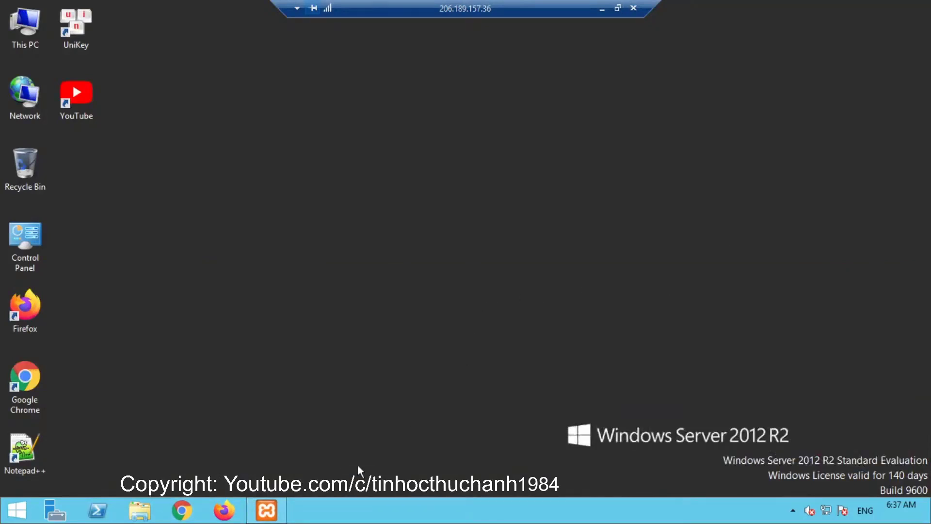
{"action": "mouse_move", "coordinate": [278, 510]}
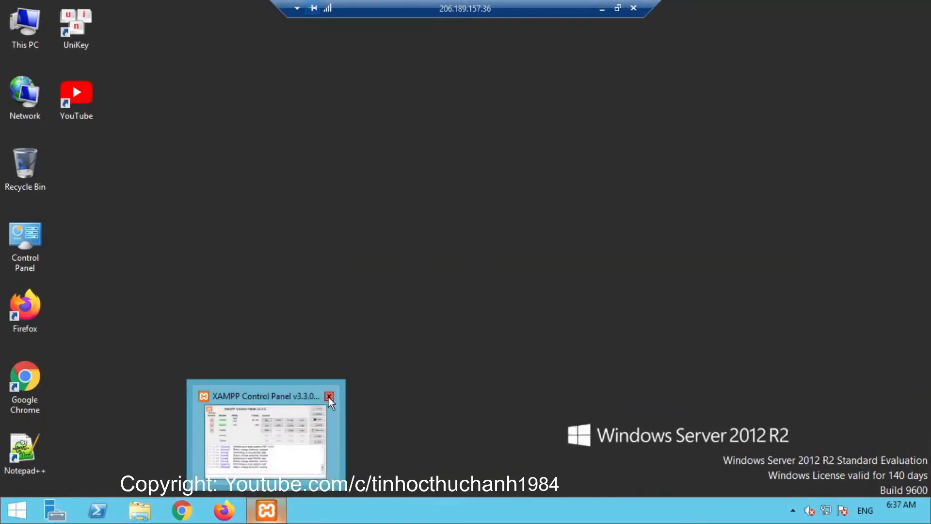
{"action": "left_click", "coordinate": [329, 397]}
Restart the server, giving Other (Unplanned) as the reason.
{"action": "left_click", "coordinate": [19, 510]}
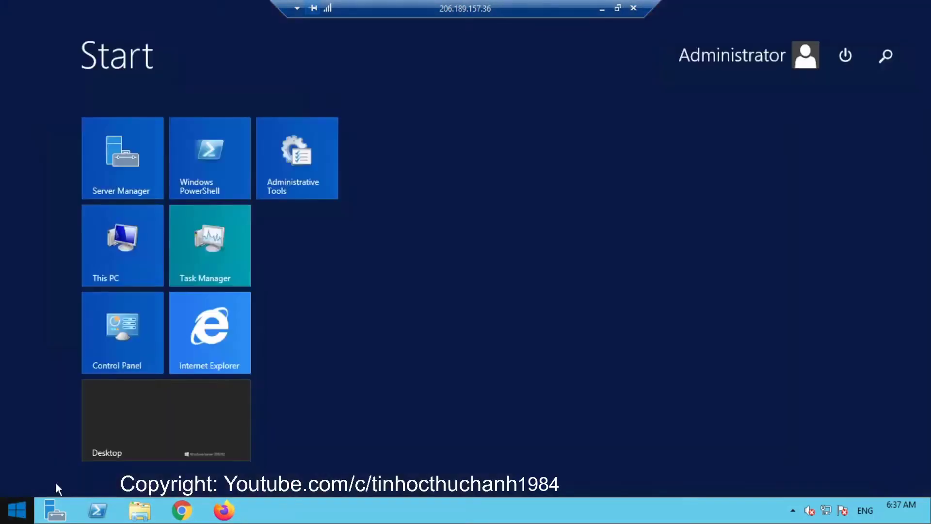
{"action": "left_click", "coordinate": [844, 56]}
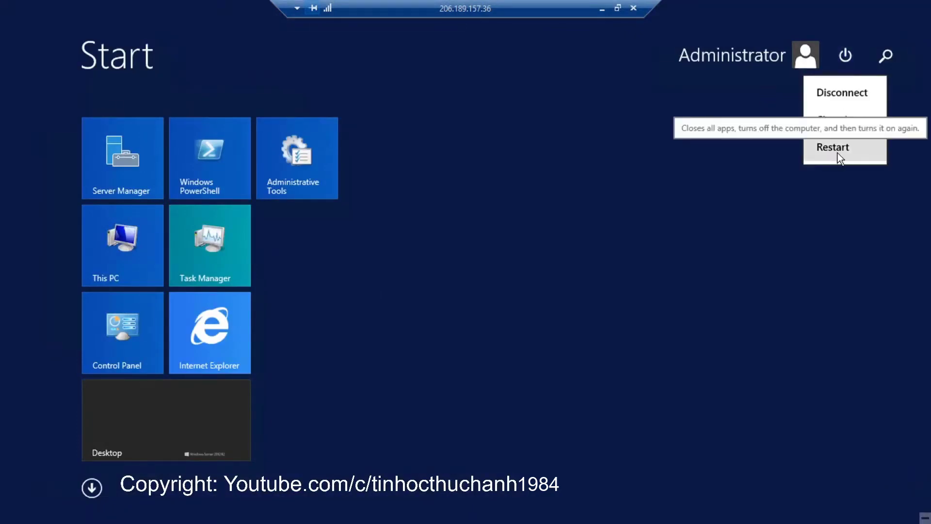
{"action": "left_click", "coordinate": [837, 153]}
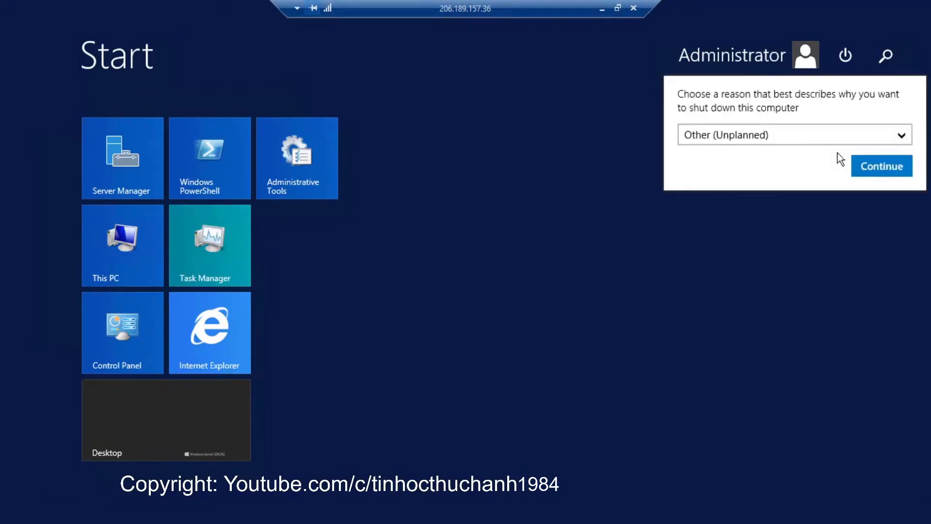
{"action": "left_click", "coordinate": [884, 167]}
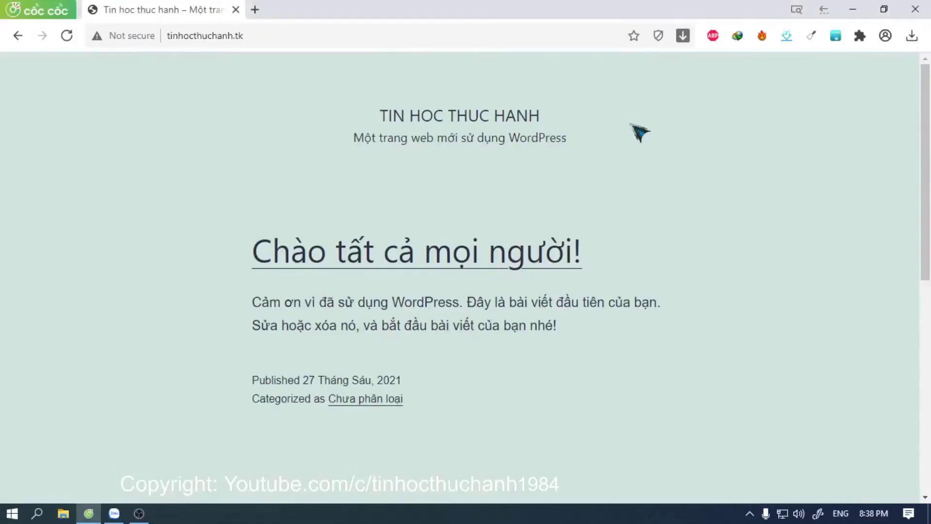
Minimize the local browser, open Remote Desktop Connection and connect to the server at 206.189.157.36:3399.
{"action": "left_click", "coordinate": [853, 9]}
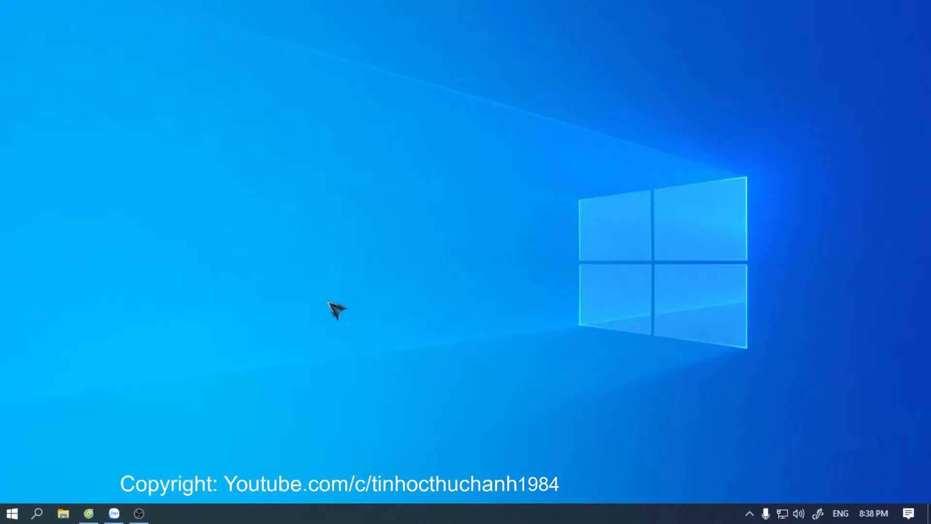
{"action": "left_click", "coordinate": [38, 513]}
{"action": "left_click", "coordinate": [121, 176]}
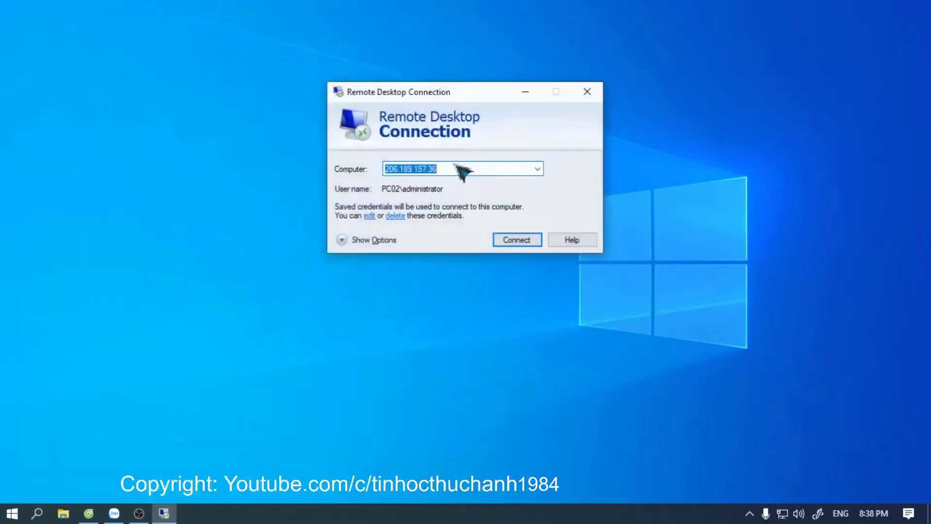
{"action": "left_click", "coordinate": [458, 169]}
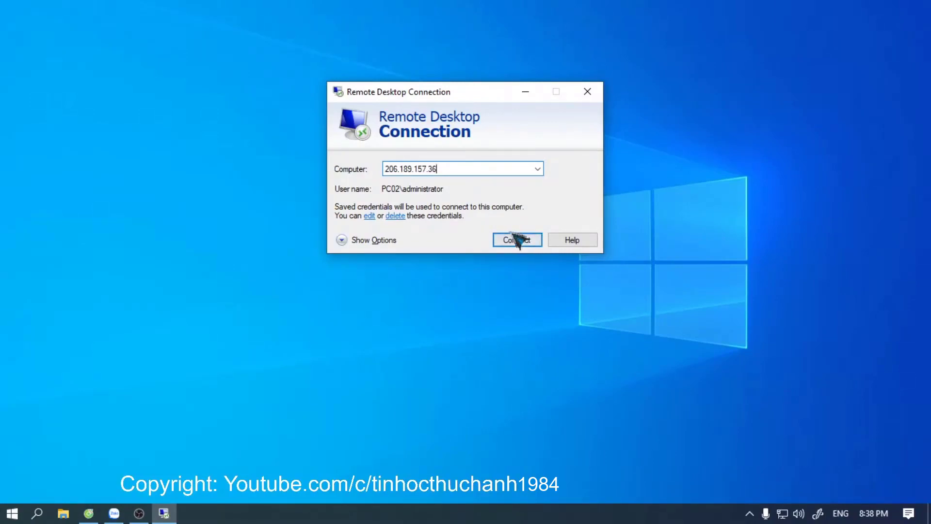
{"action": "type", "text": ":3399"}
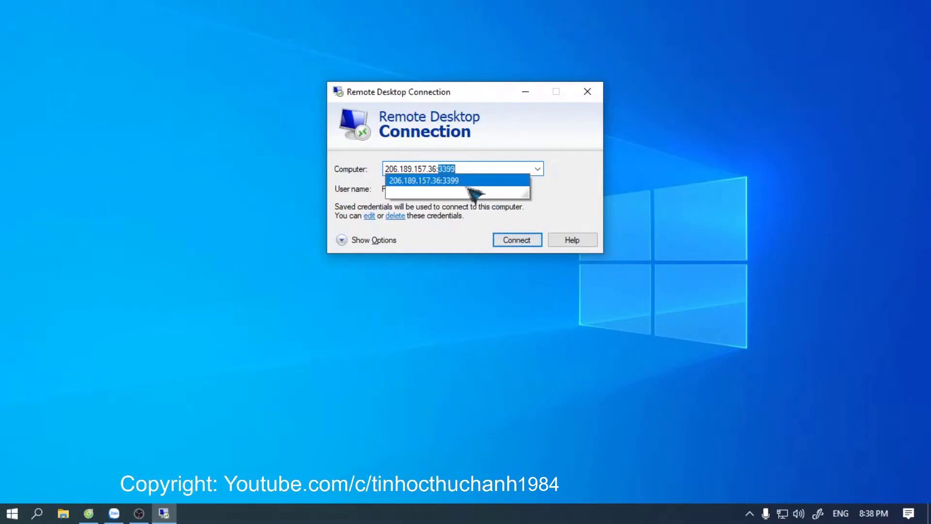
{"action": "left_click", "coordinate": [468, 184]}
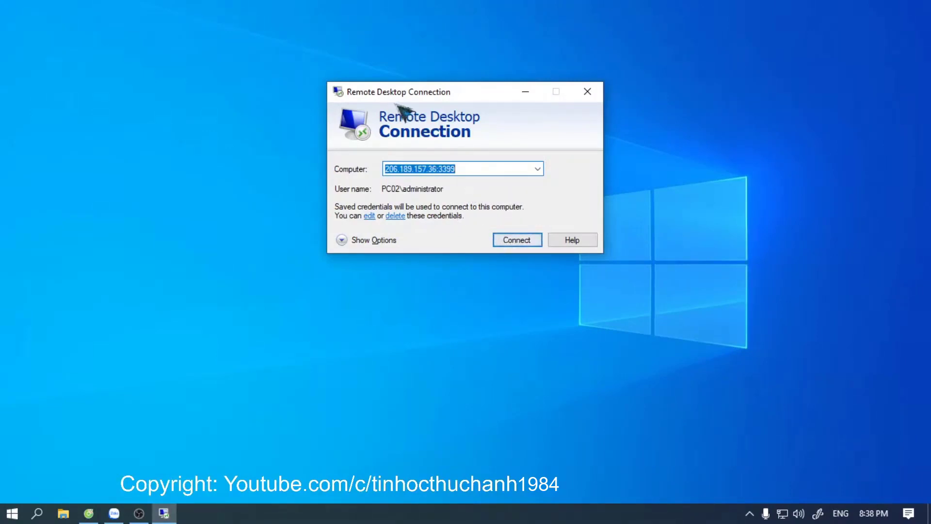
{"action": "left_click", "coordinate": [516, 243]}
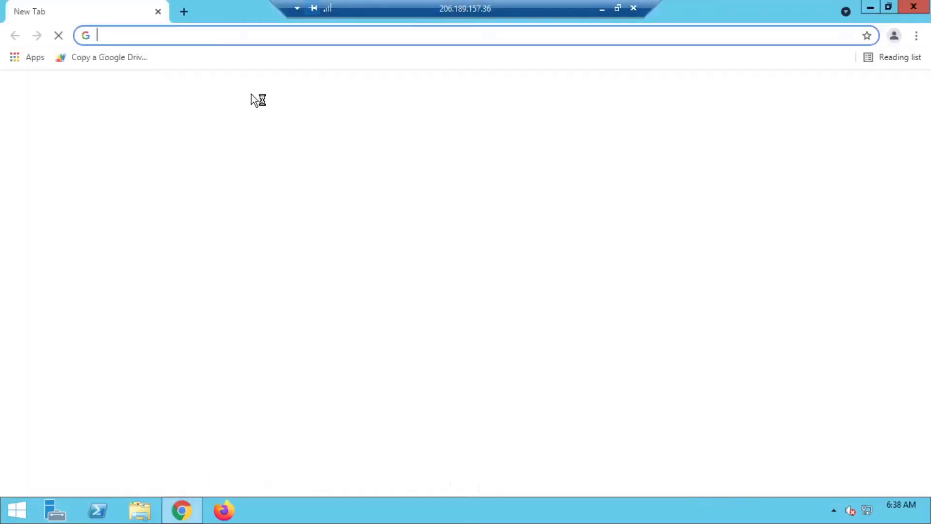
Search the web for "check port" in the server's browser and open the yougetsignal open port check tool.
{"action": "type", "text": "c"}
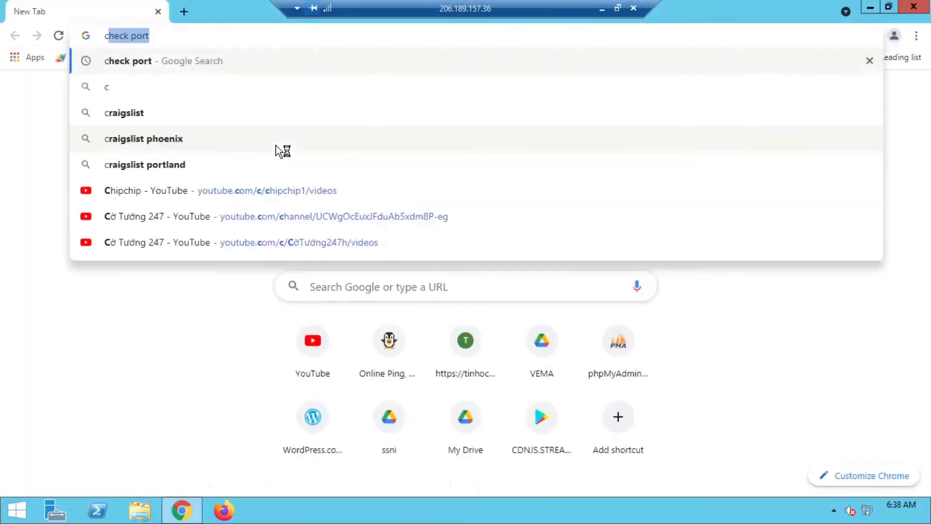
{"action": "type", "text": "h"}
{"action": "left_click", "coordinate": [193, 60]}
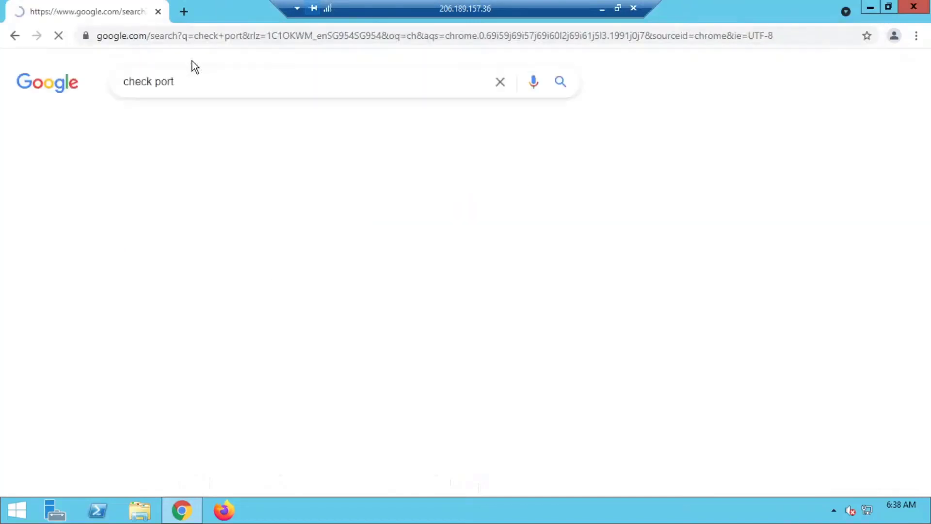
{"action": "left_click", "coordinate": [248, 199]}
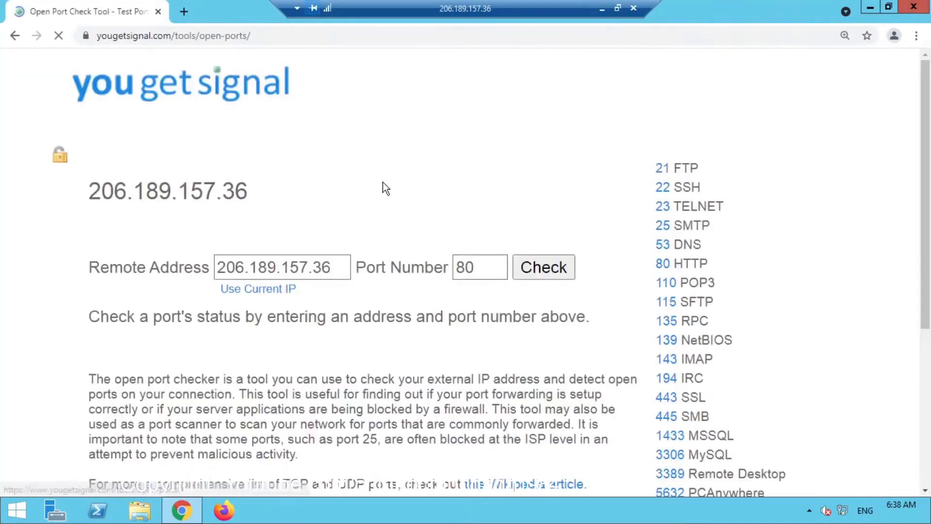
Check port 3399 on 206.189.157.36 and highlight the reported status and the port number.
{"action": "double_click", "coordinate": [482, 308]}
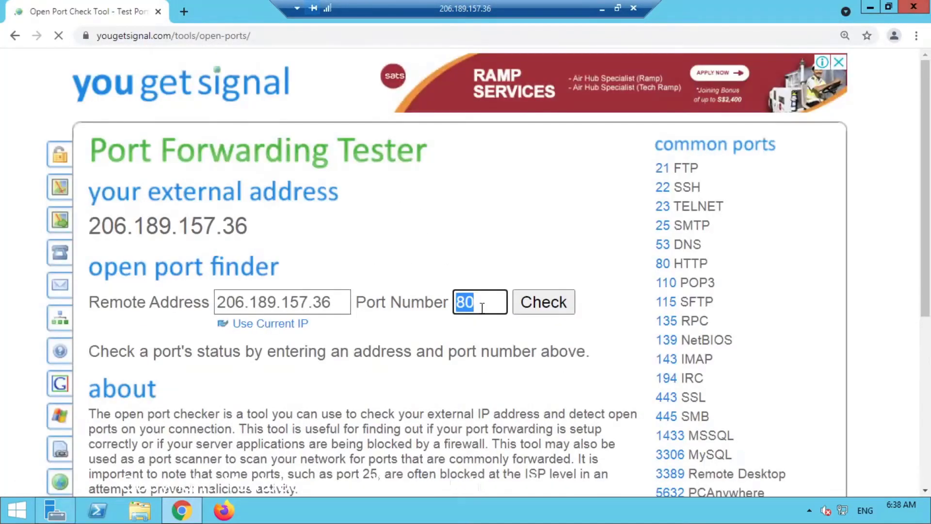
{"action": "type", "text": "3399"}
{"action": "left_click", "coordinate": [542, 310]}
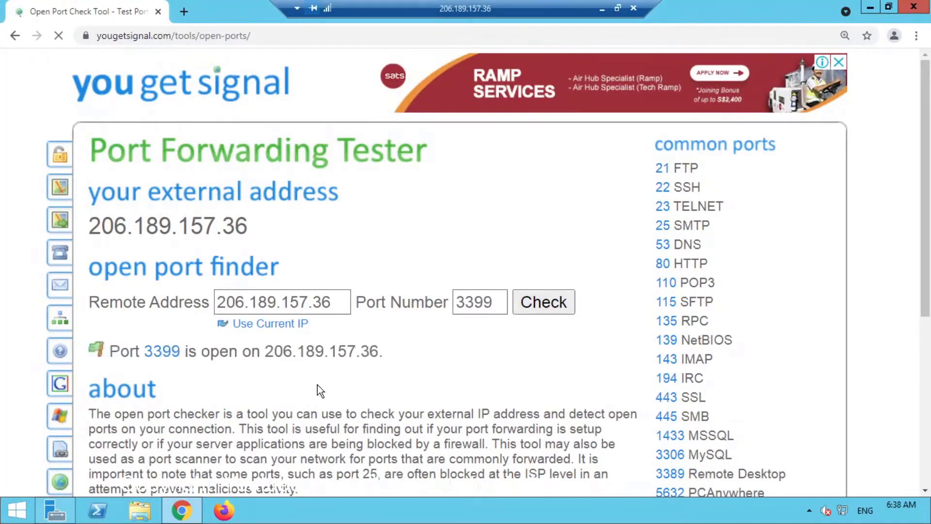
{"action": "left_click_drag", "start_coordinate": [202, 354], "coordinate": [229, 355]}
{"action": "left_click_drag", "start_coordinate": [493, 302], "coordinate": [457, 301]}
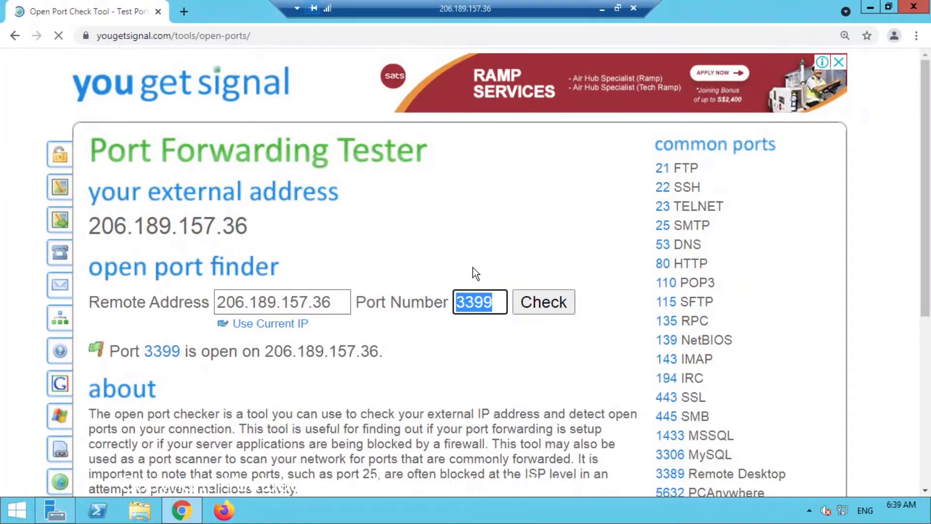
Close the browser and Server Manager, and open the Registry Editor by running regedit.
{"action": "left_click", "coordinate": [914, 6]}
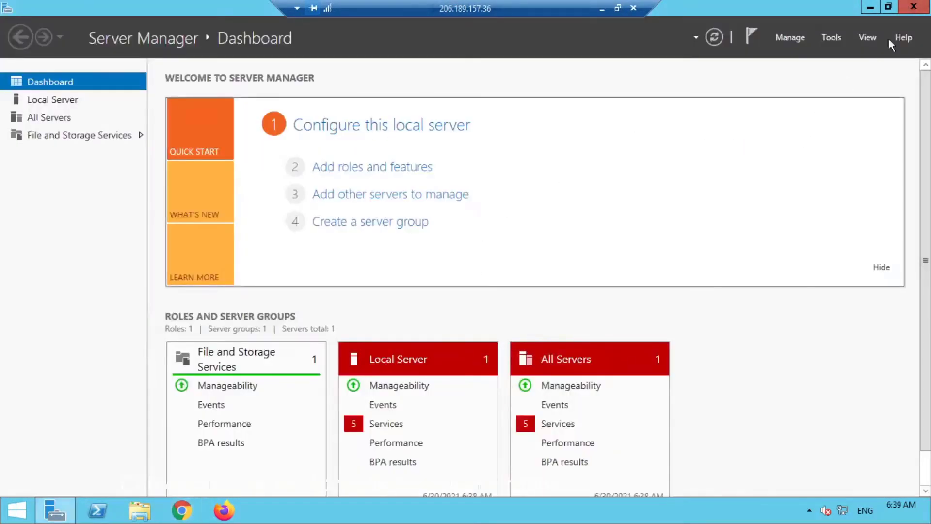
{"action": "left_click", "coordinate": [913, 7]}
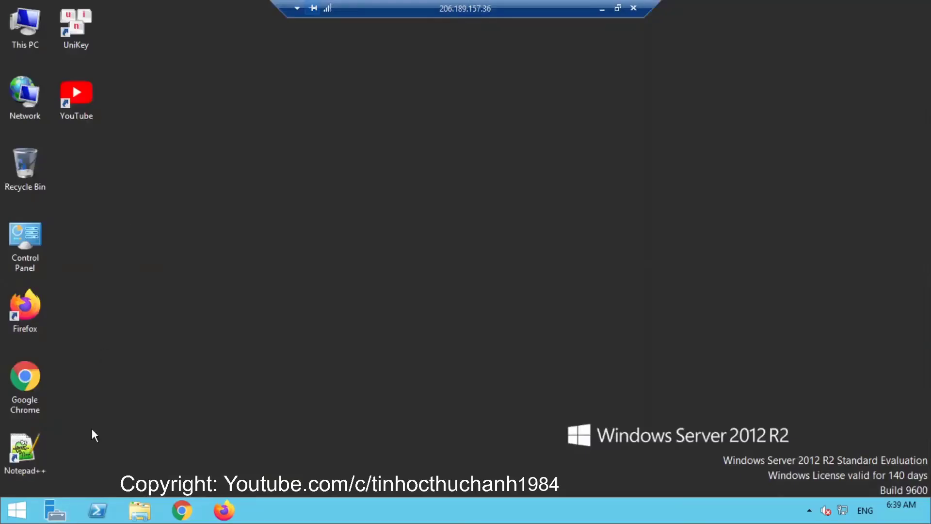
{"action": "right_click", "coordinate": [23, 515]}
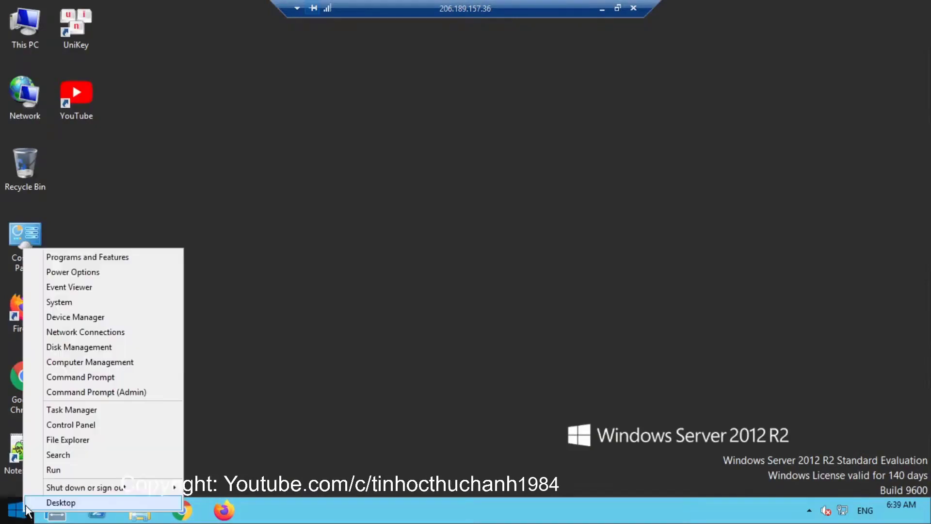
{"action": "left_click", "coordinate": [66, 470]}
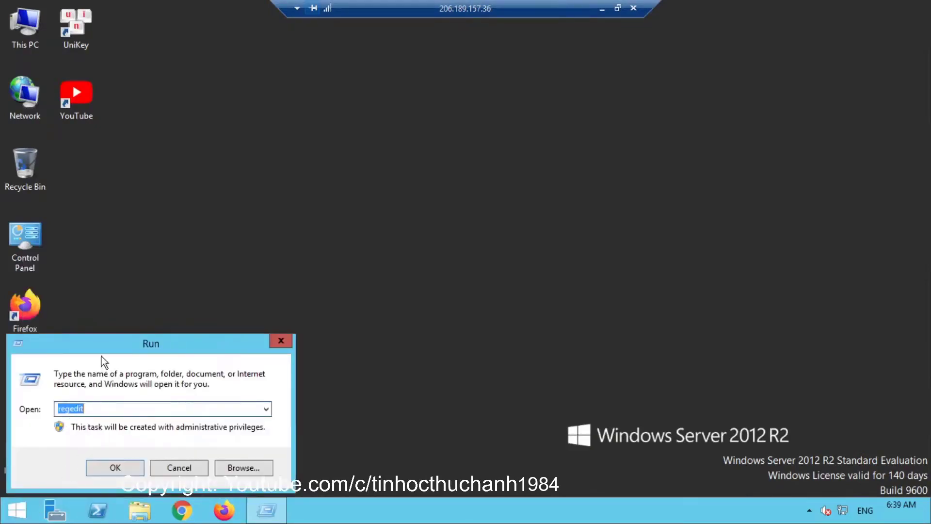
{"action": "left_click_drag", "start_coordinate": [106, 350], "coordinate": [335, 287]}
{"action": "left_click", "coordinate": [326, 347]}
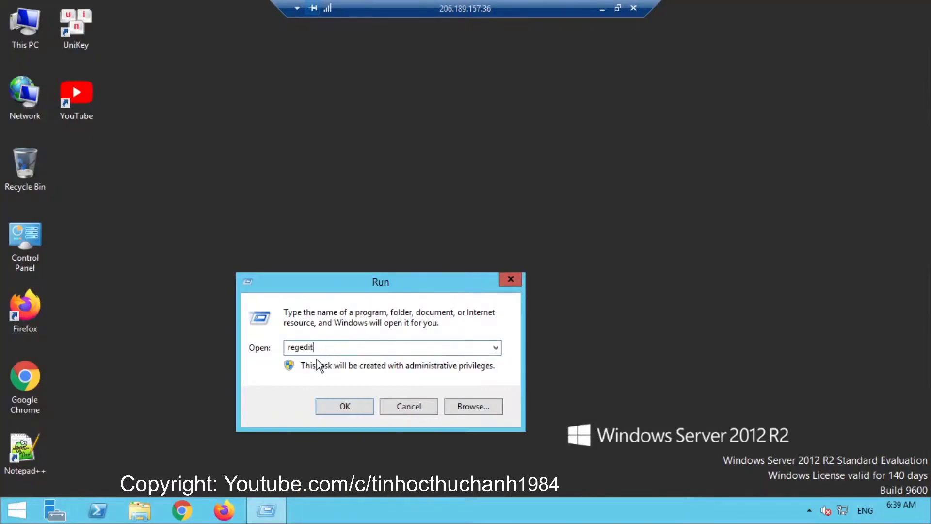
{"action": "left_click", "coordinate": [342, 402]}
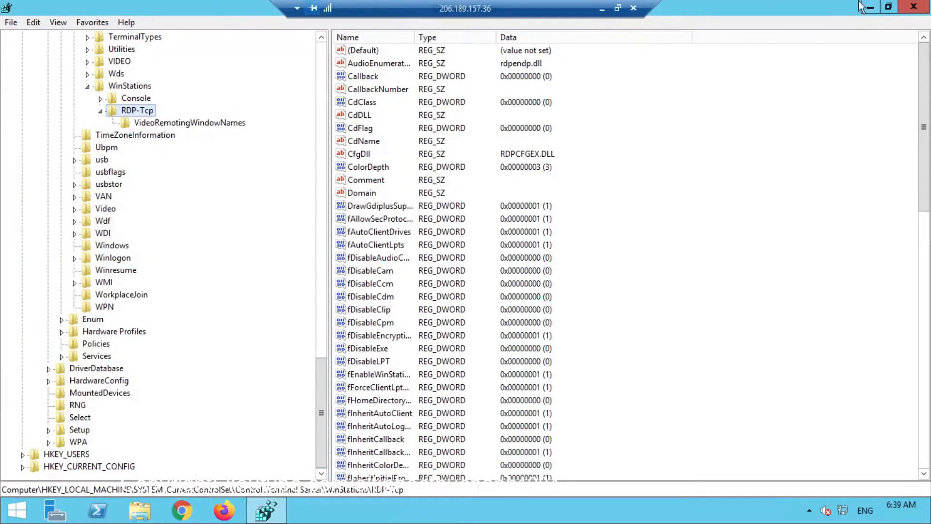
Minimize the Registry Editor, open Notepad++ and examine the noted registry path from HKEY_LOCAL_MACHINE down to RDP-Tcp.
{"action": "left_click", "coordinate": [870, 7]}
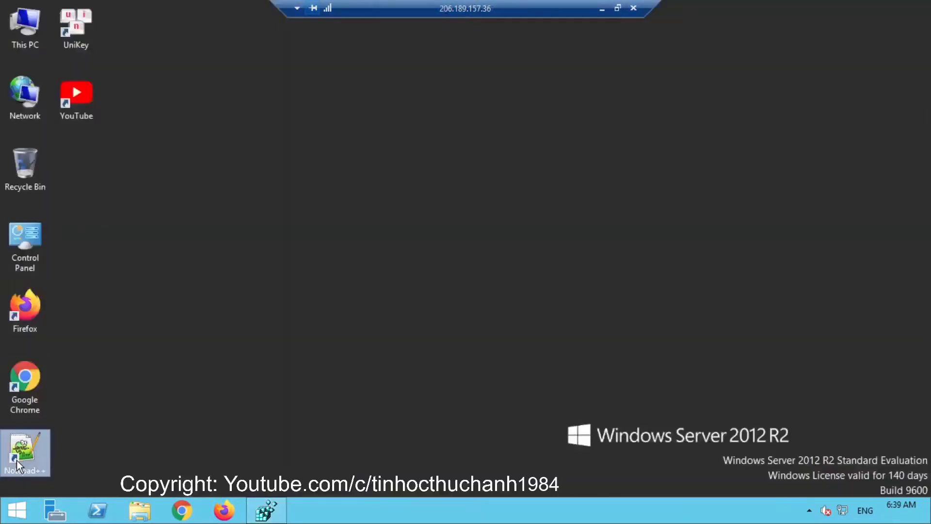
{"action": "double_click", "coordinate": [16, 461]}
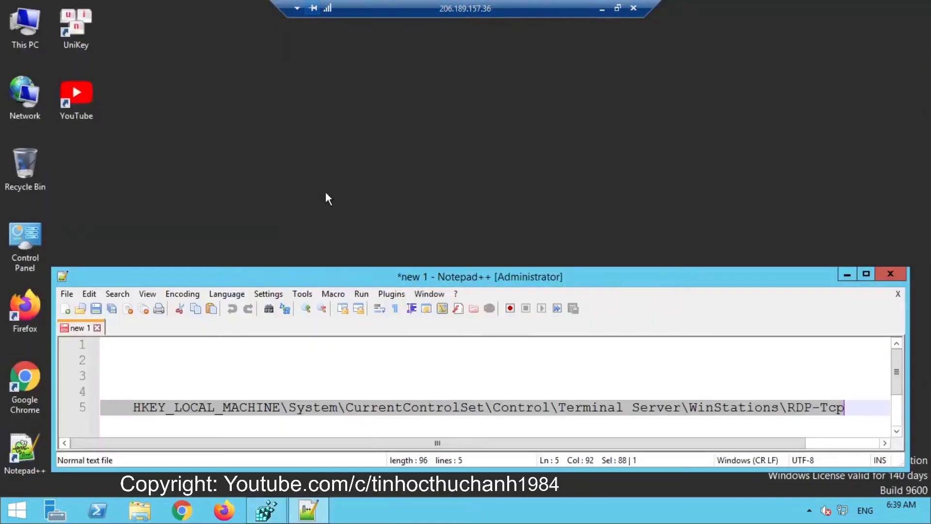
{"action": "left_click", "coordinate": [137, 408]}
{"action": "left_click_drag", "start_coordinate": [132, 409], "coordinate": [852, 408]}
{"action": "left_click_drag", "start_coordinate": [595, 284], "coordinate": [583, 123]}
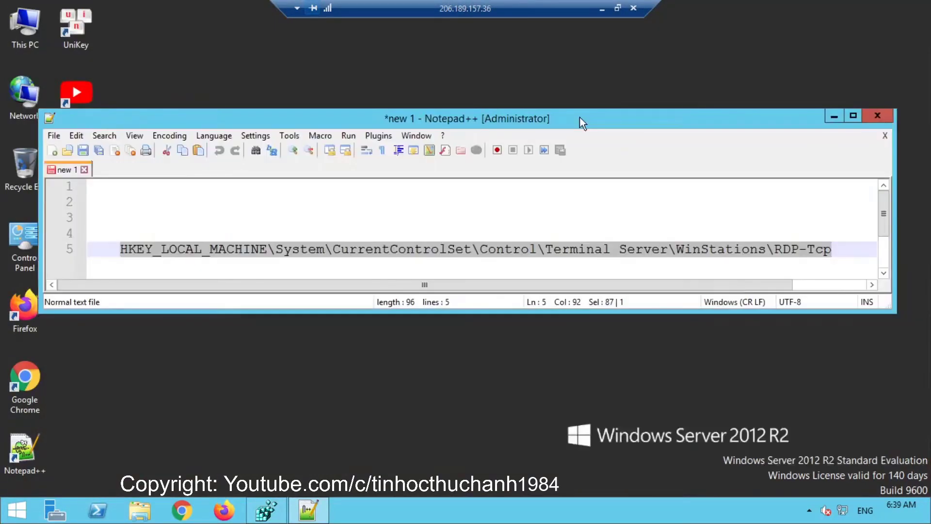
{"action": "left_click", "coordinate": [193, 250]}
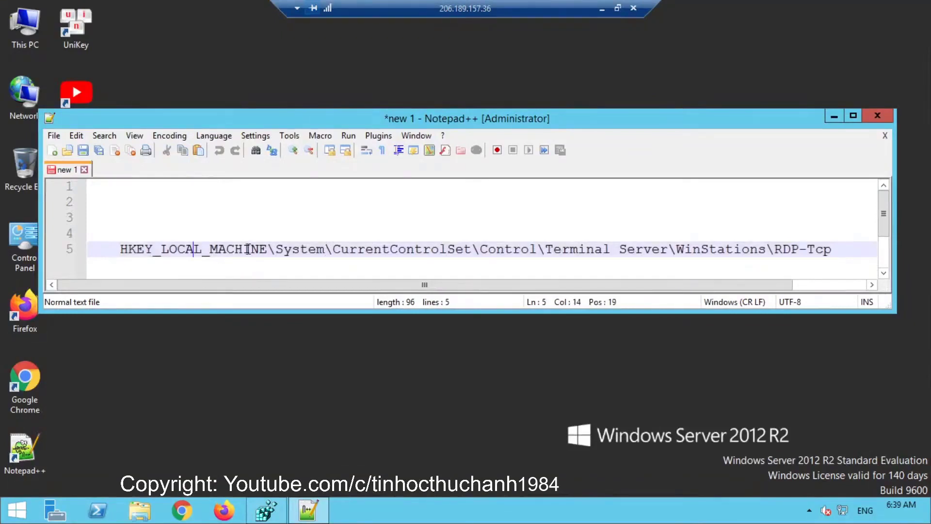
{"action": "left_click_drag", "start_coordinate": [269, 250], "coordinate": [127, 249]}
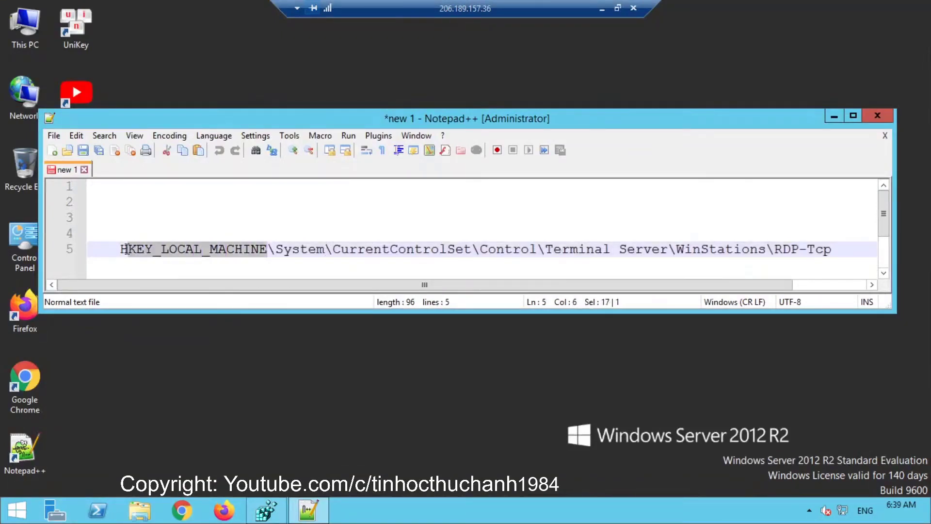
{"action": "left_click", "coordinate": [229, 235]}
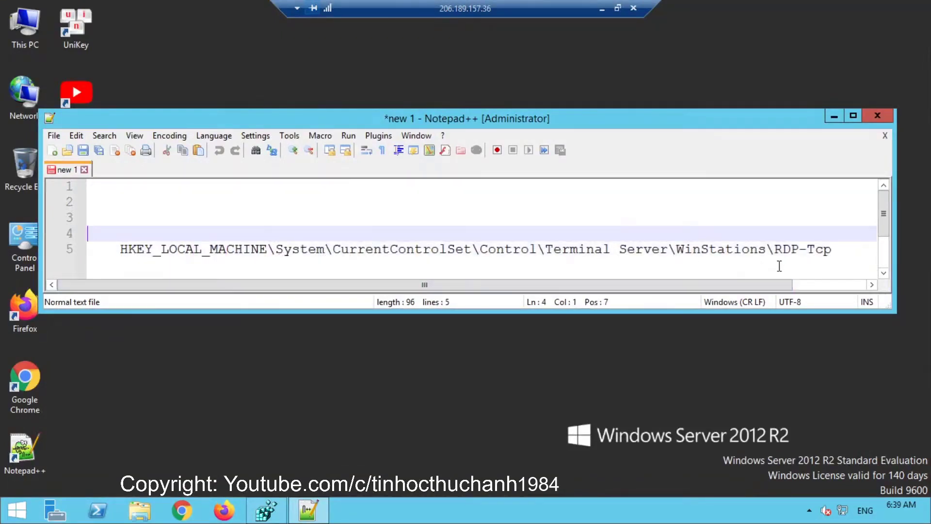
Return to the Registry Editor and set the RDP-Tcp key's PortNumber value to 4499 in decimal.
{"action": "left_click", "coordinate": [265, 511]}
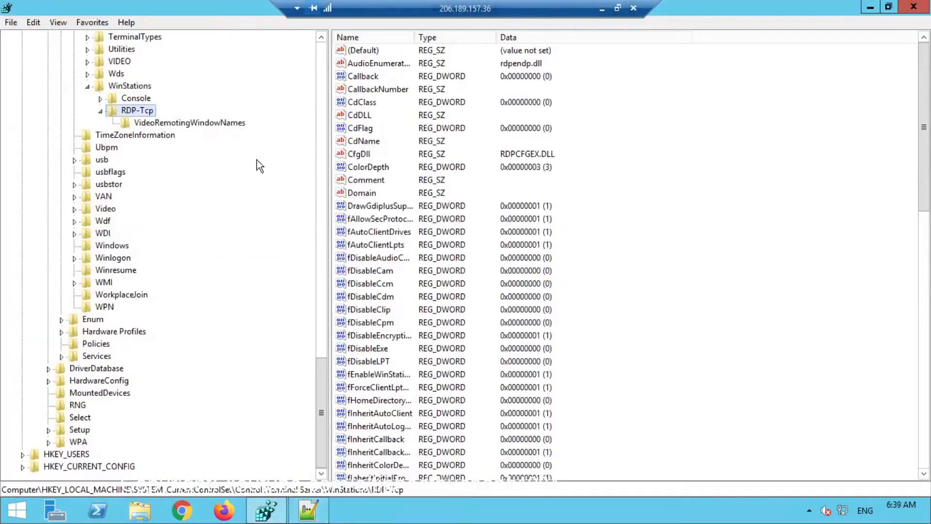
{"action": "left_click", "coordinate": [377, 324]}
{"action": "scroll", "coordinate": [377, 323], "scroll_direction": "down", "scroll_amount": 8}
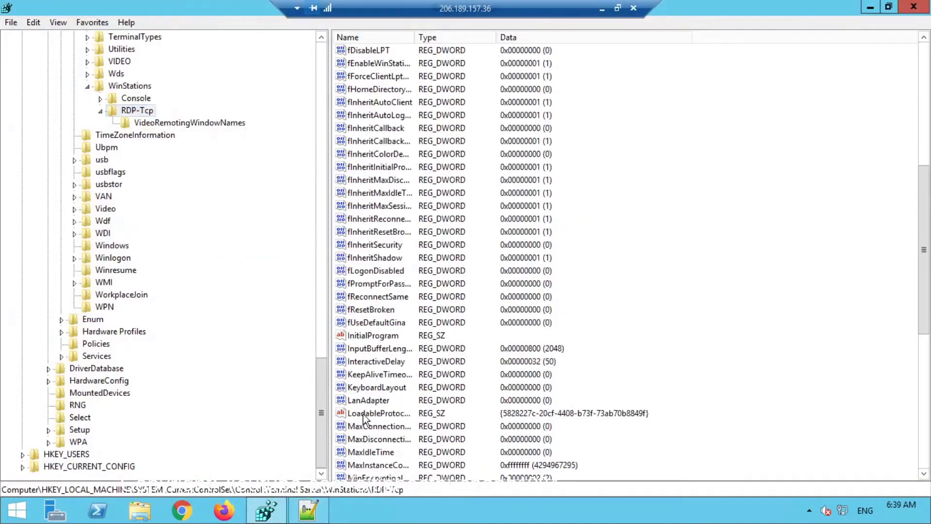
{"action": "left_click", "coordinate": [368, 426]}
{"action": "scroll", "coordinate": [383, 315], "scroll_direction": "down", "scroll_amount": 6}
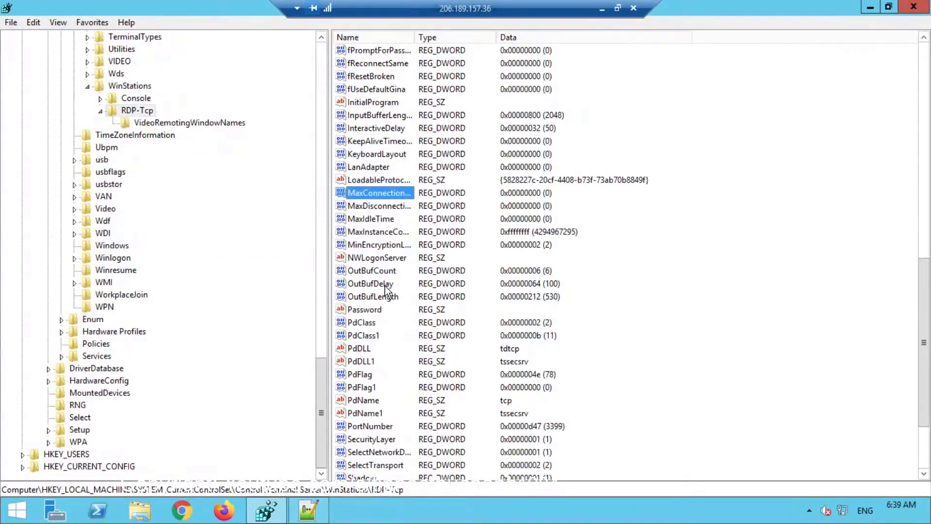
{"action": "scroll", "coordinate": [386, 290], "scroll_direction": "down", "scroll_amount": 3}
{"action": "left_click", "coordinate": [371, 322]}
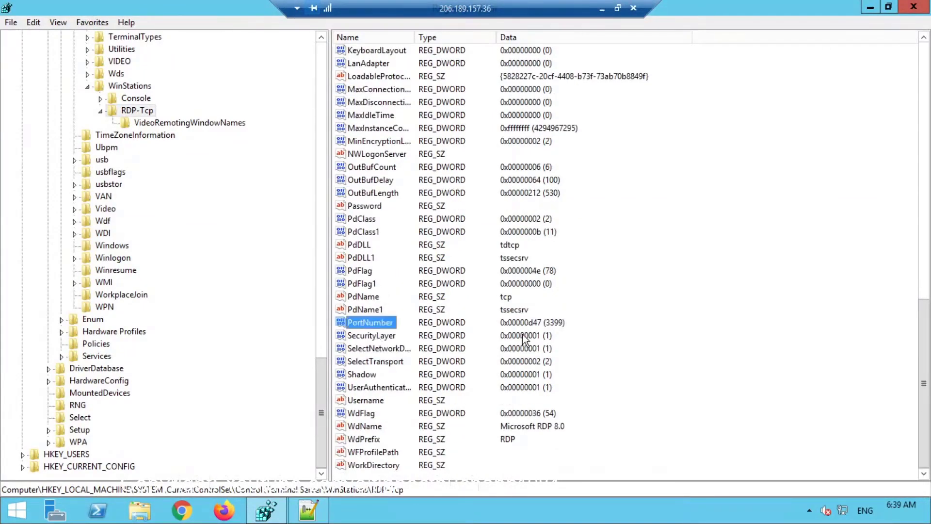
{"action": "double_click", "coordinate": [378, 327]}
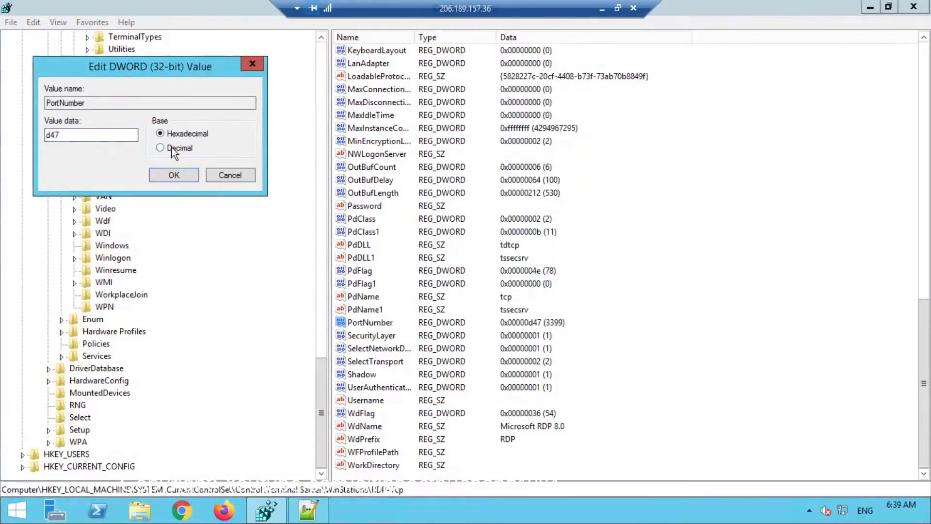
{"action": "left_click", "coordinate": [160, 147]}
{"action": "left_click_drag", "start_coordinate": [55, 135], "coordinate": [45, 136]}
{"action": "type", "text": "4499"}
{"action": "left_click", "coordinate": [173, 176]}
{"action": "left_click", "coordinate": [549, 332]}
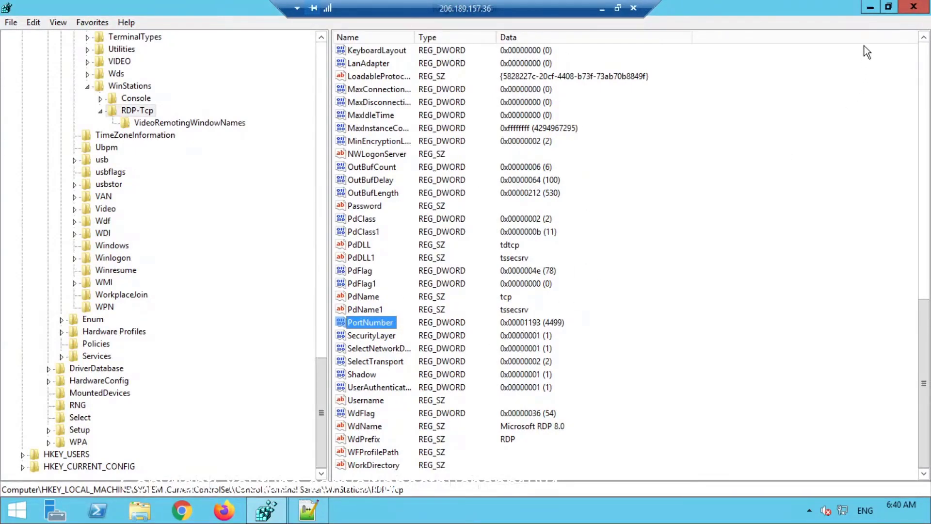
Minimize the Registry Editor, search the web for "check port" in Chrome and open the yougetsignal open port check tool.
{"action": "left_click", "coordinate": [870, 8]}
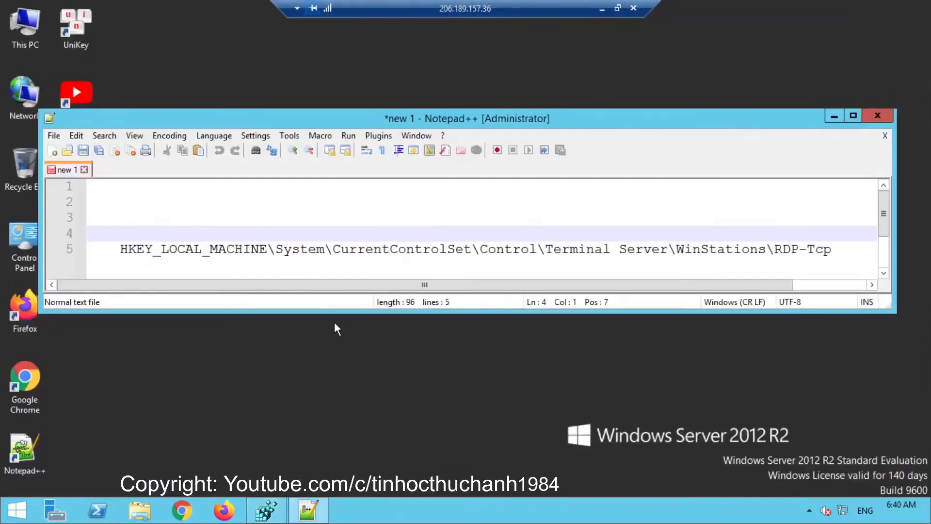
{"action": "left_click_drag", "start_coordinate": [243, 120], "coordinate": [396, 239]}
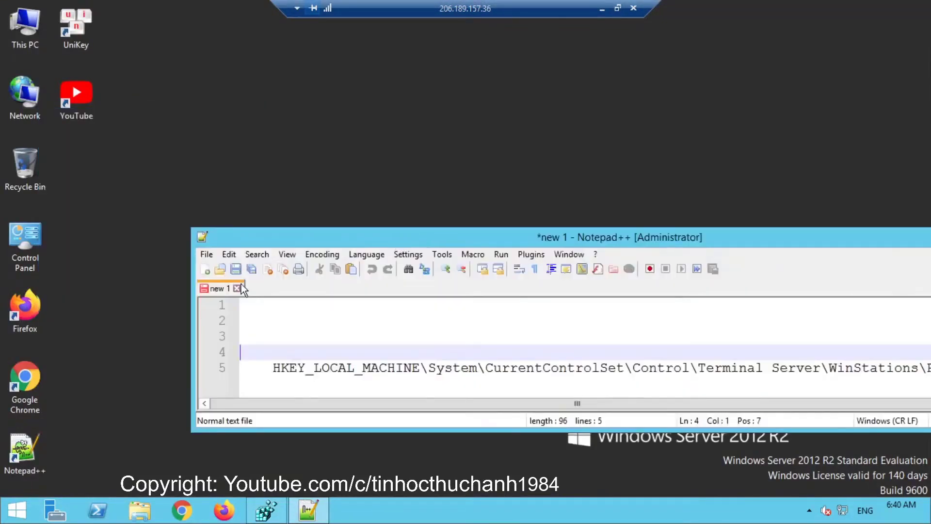
{"action": "left_click", "coordinate": [182, 509]}
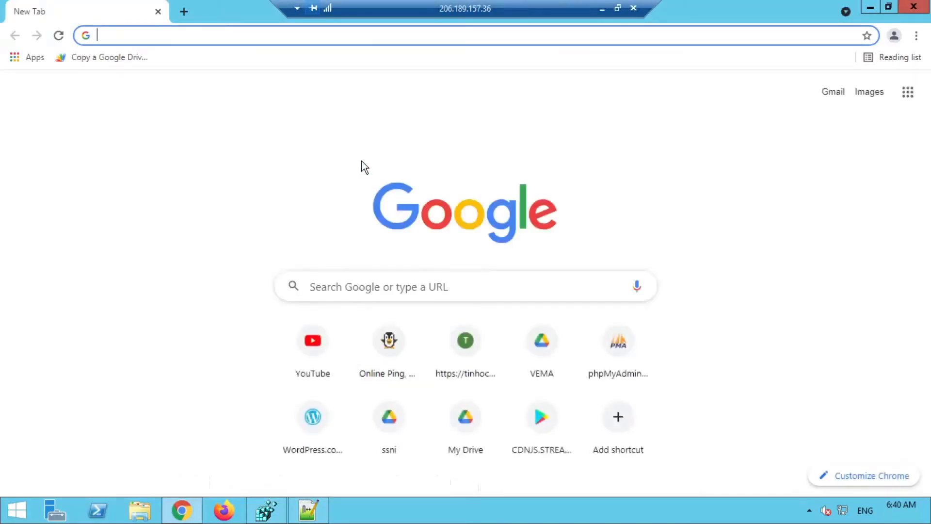
{"action": "type", "text": "check port"}
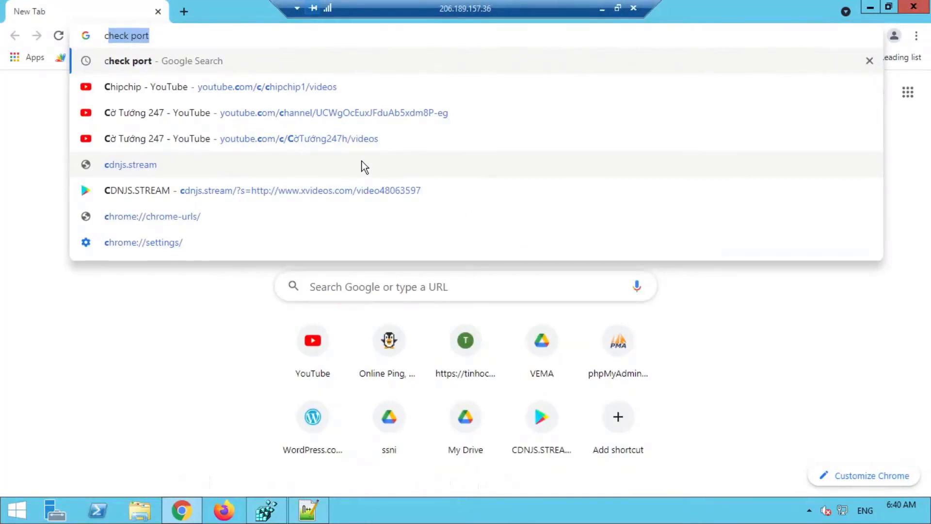
{"action": "key", "text": "Return"}
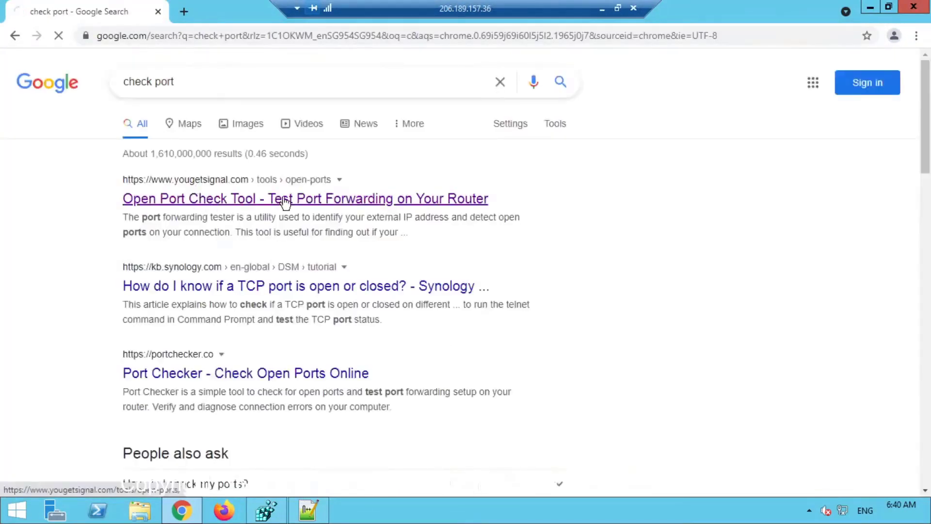
{"action": "left_click", "coordinate": [285, 199]}
Enlarge the page, check port 4499 on 206.189.157.36 and highlight the reported status.
{"action": "double_click", "coordinate": [487, 303]}
{"action": "key", "text": "ctrl+plus"}
{"action": "key", "text": "ctrl+plus"}
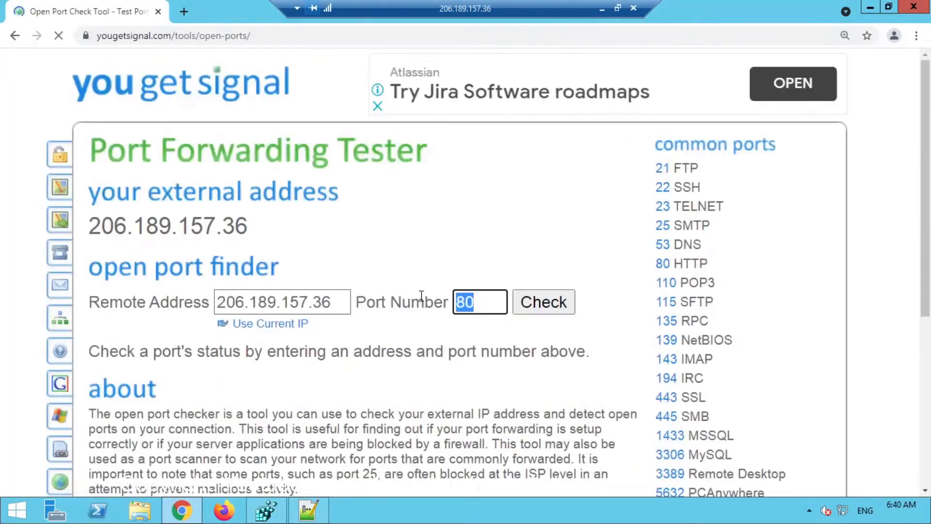
{"action": "type", "text": "4499"}
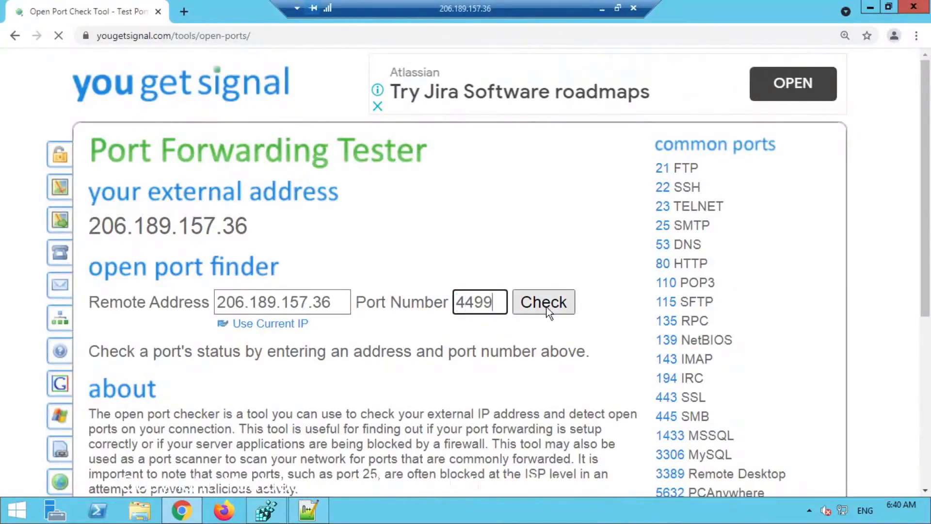
{"action": "left_click", "coordinate": [545, 306]}
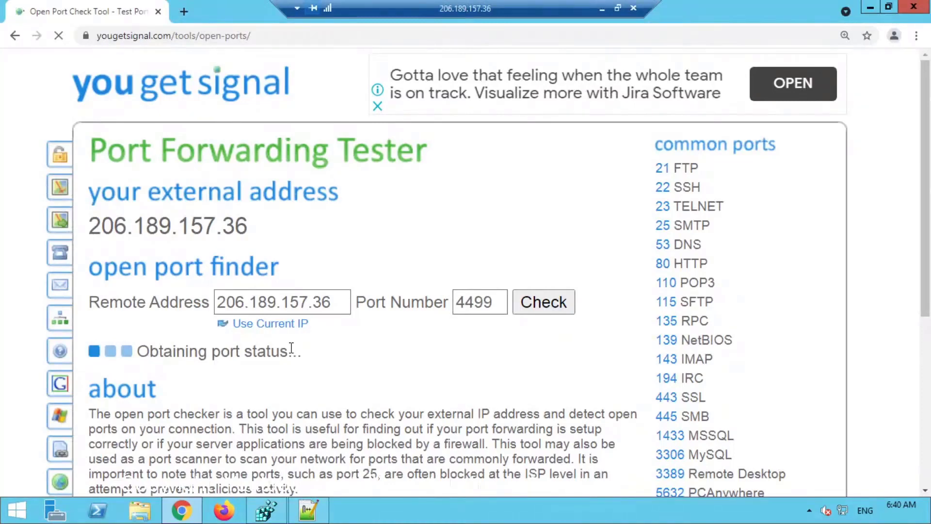
{"action": "left_click_drag", "start_coordinate": [202, 353], "coordinate": [249, 351]}
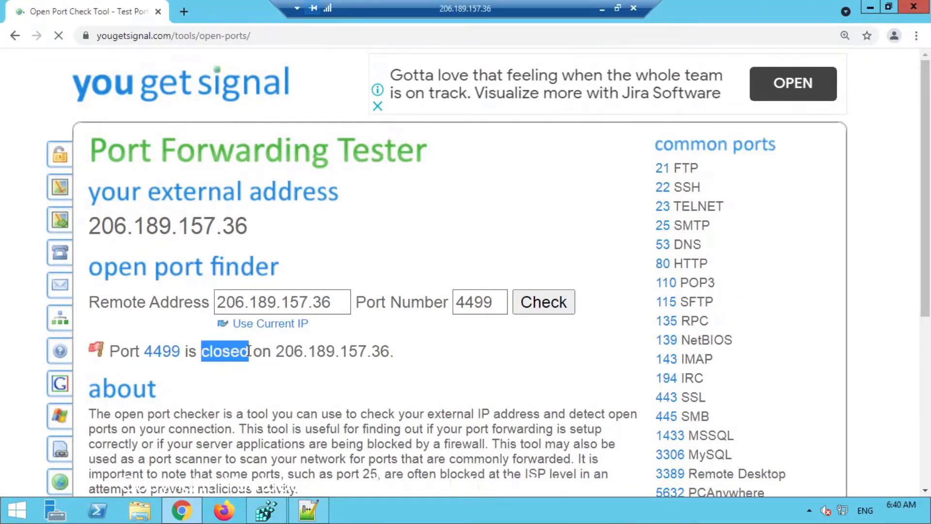
Minimize the browser and open the Inbound Rules in Windows Firewall's advanced settings through the Control Panel.
{"action": "left_click", "coordinate": [870, 7]}
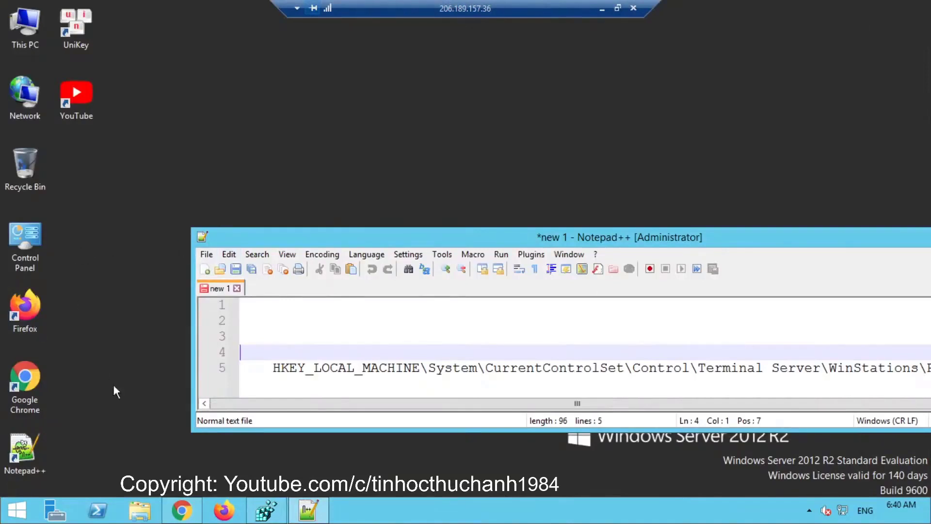
{"action": "left_click", "coordinate": [17, 514]}
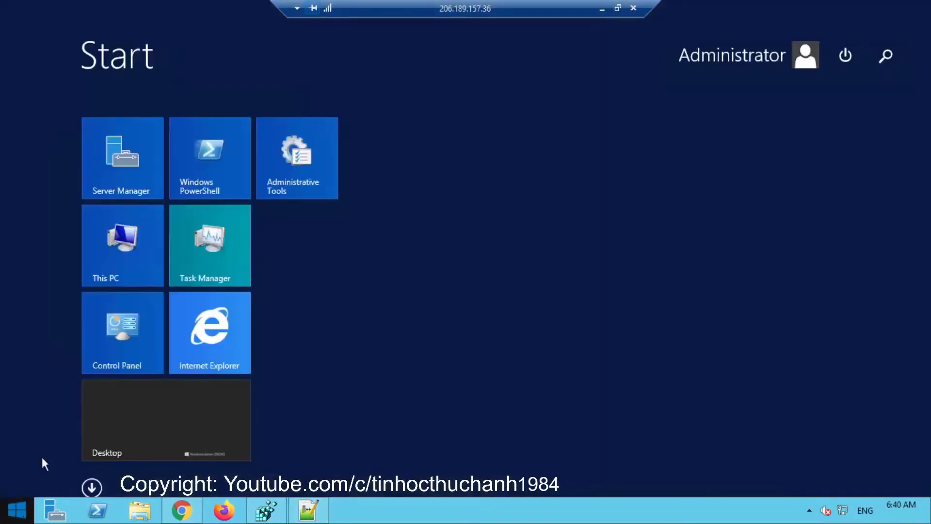
{"action": "left_click", "coordinate": [123, 335]}
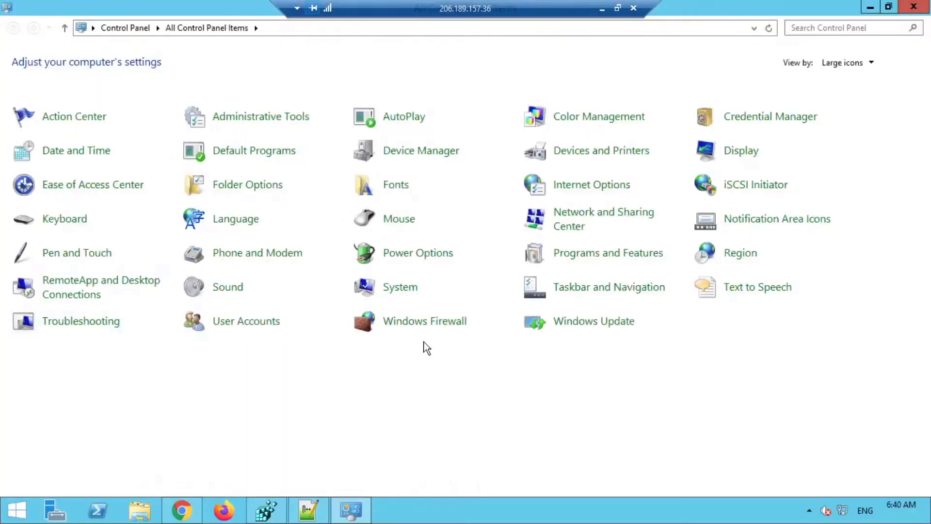
{"action": "left_click", "coordinate": [413, 323]}
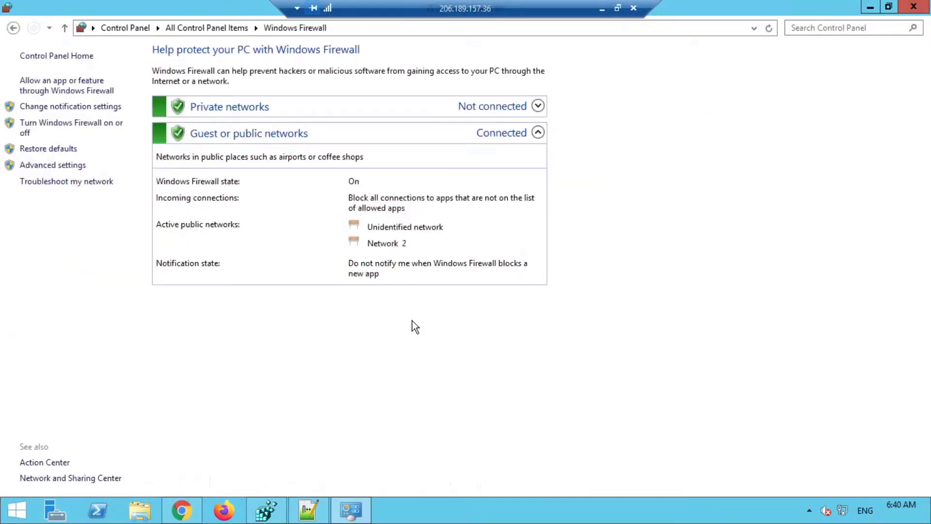
{"action": "left_click", "coordinate": [38, 169]}
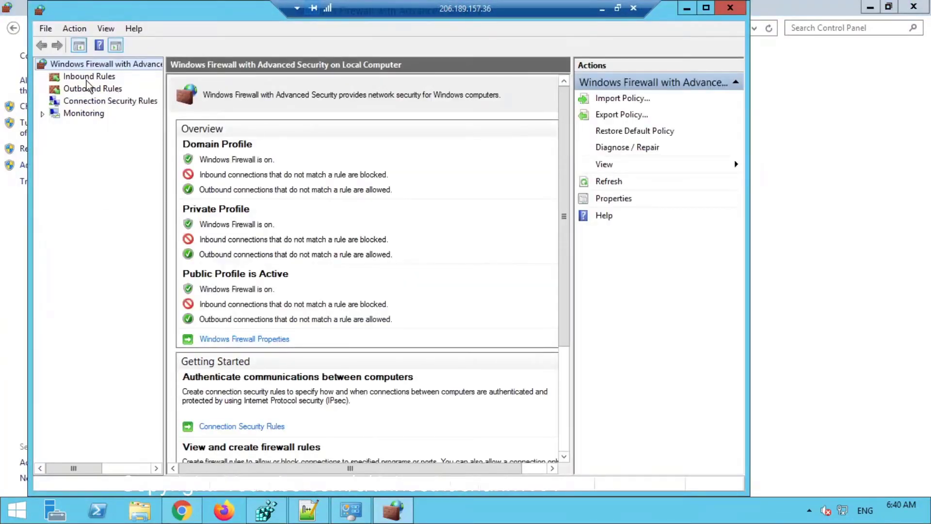
{"action": "left_click", "coordinate": [85, 78]}
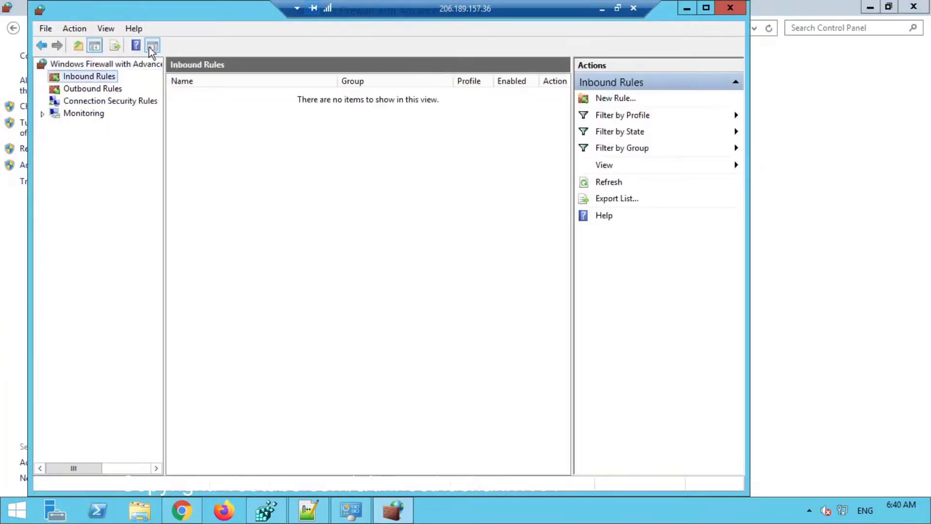
{"action": "left_click_drag", "start_coordinate": [155, 19], "coordinate": [235, 43]}
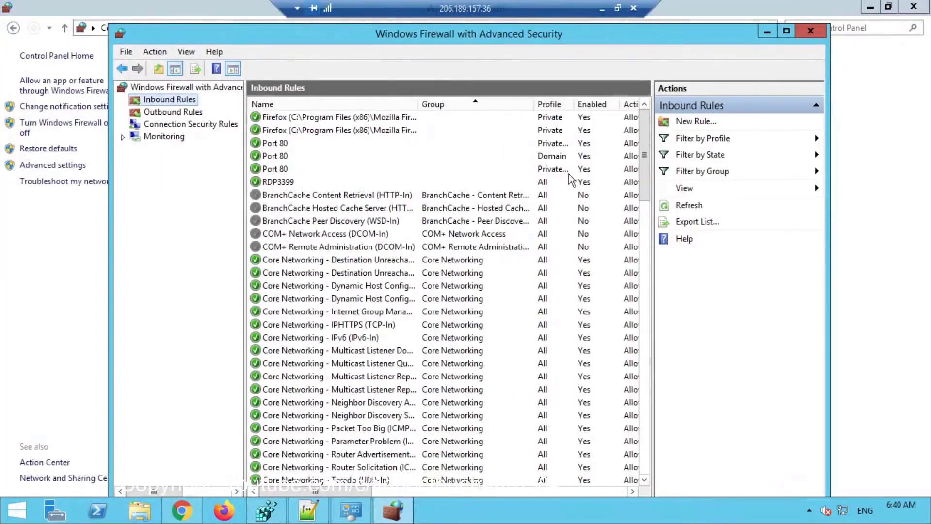
Start a new inbound rule for a specific local TCP port that allows the connection on the Domain, Private and Public profiles.
{"action": "left_click", "coordinate": [698, 122]}
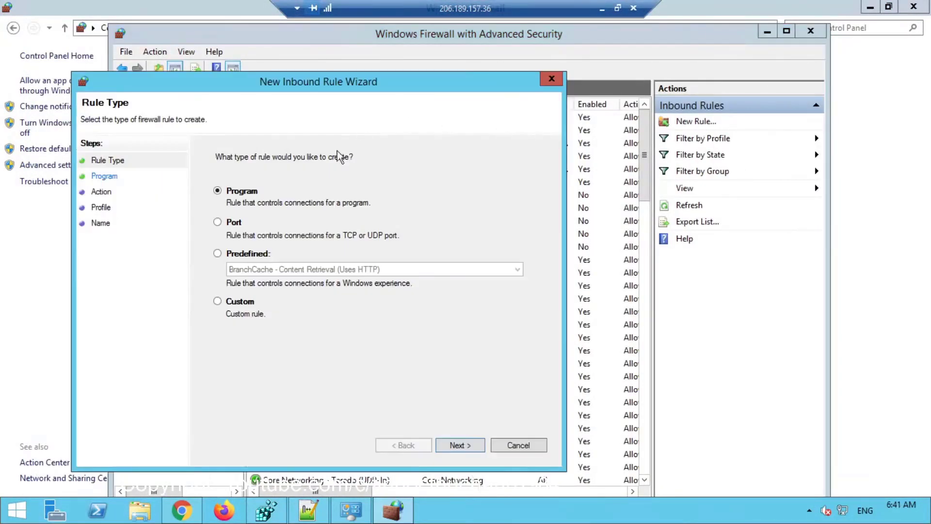
{"action": "left_click", "coordinate": [226, 223]}
{"action": "left_click", "coordinate": [464, 450]}
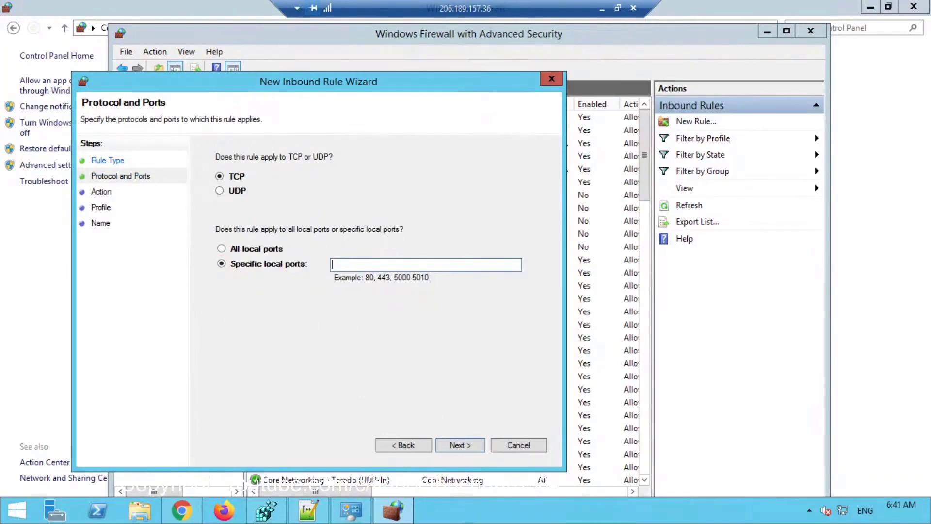
{"action": "left_click", "coordinate": [469, 444]}
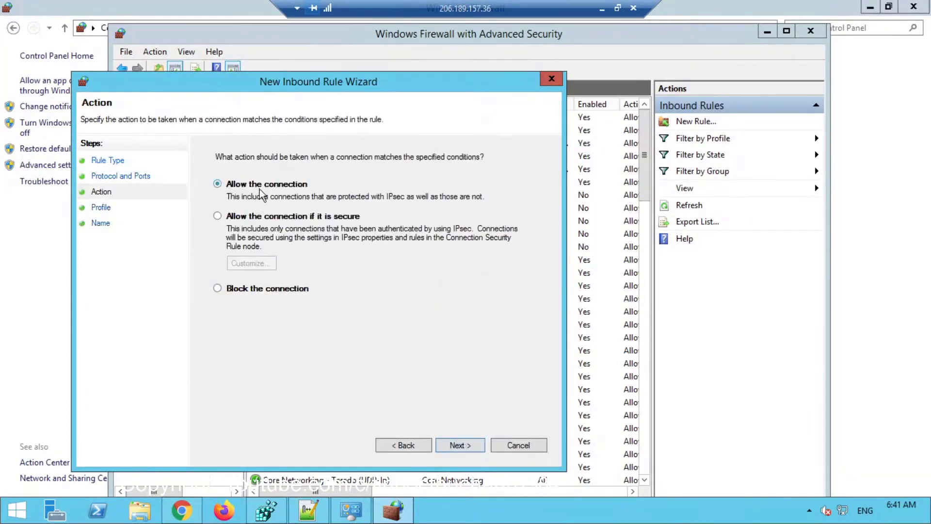
{"action": "left_click", "coordinate": [448, 445]}
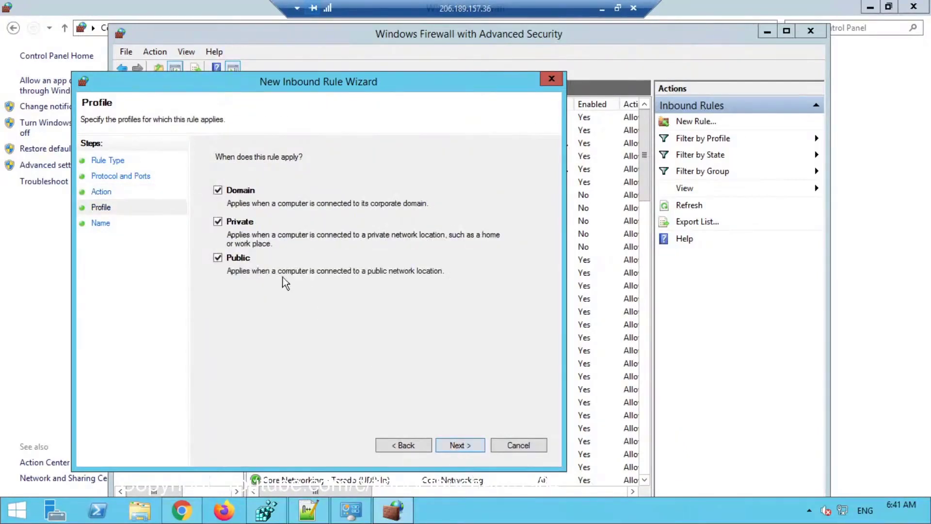
{"action": "left_click", "coordinate": [463, 446]}
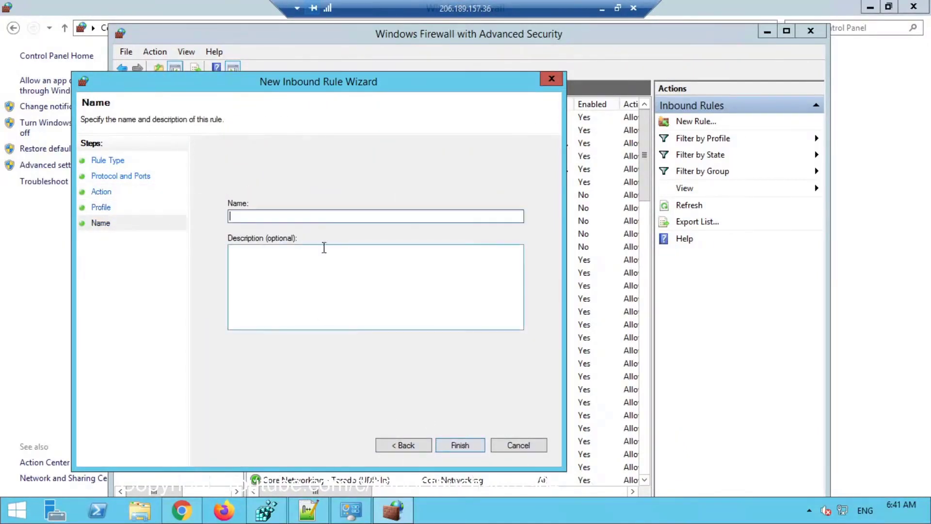
Name the new inbound rule RDP4499, copy that name into its description and finish creating the rule.
{"action": "left_click_drag", "start_coordinate": [272, 83], "coordinate": [520, 81]}
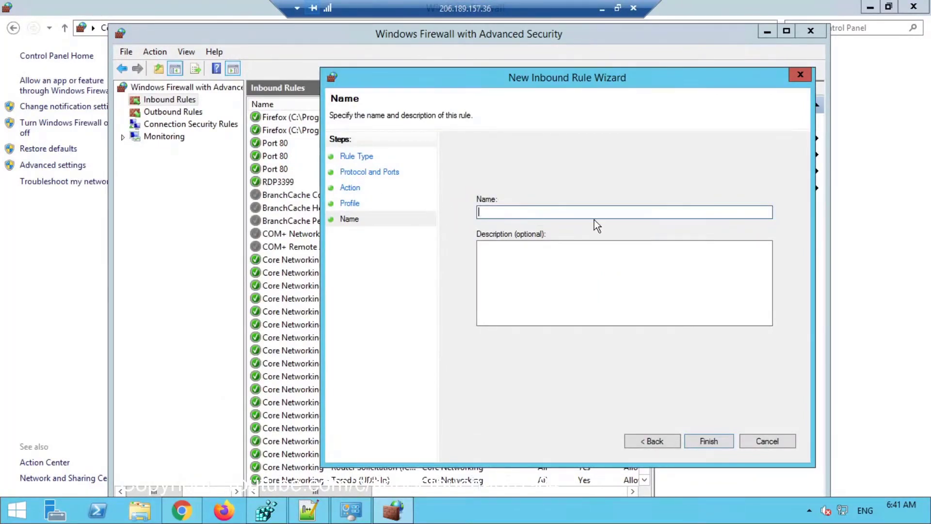
{"action": "type", "text": "RD"}
{"action": "type", "text": "P44o99"}
{"action": "left_click", "coordinate": [496, 244]}
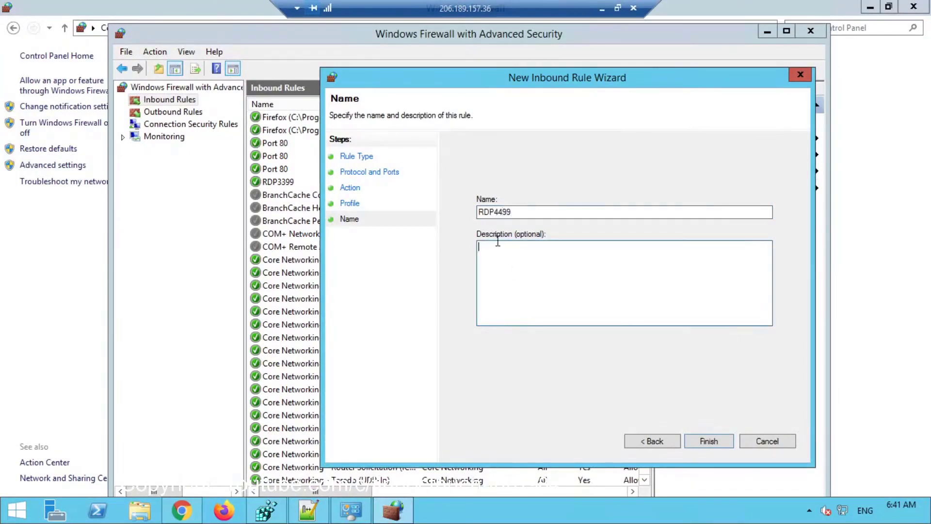
{"action": "key", "text": "shift+Tab"}
{"action": "key", "text": "ctrl+c"}
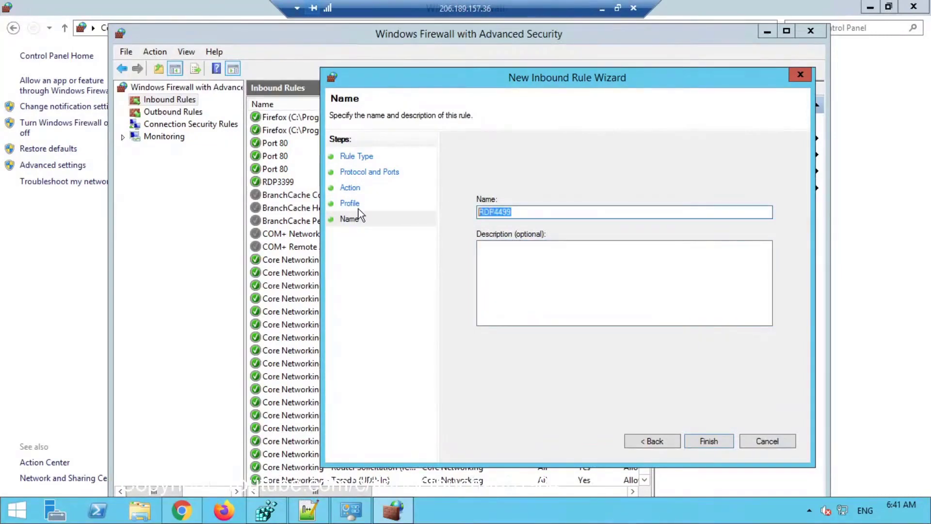
{"action": "left_click", "coordinate": [503, 252]}
{"action": "key", "text": "ctrl+v"}
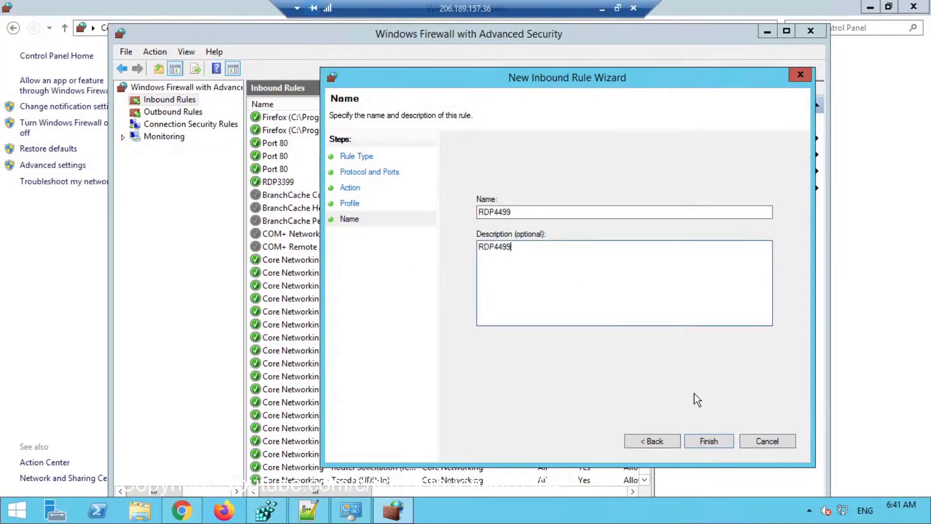
{"action": "left_click", "coordinate": [708, 441]}
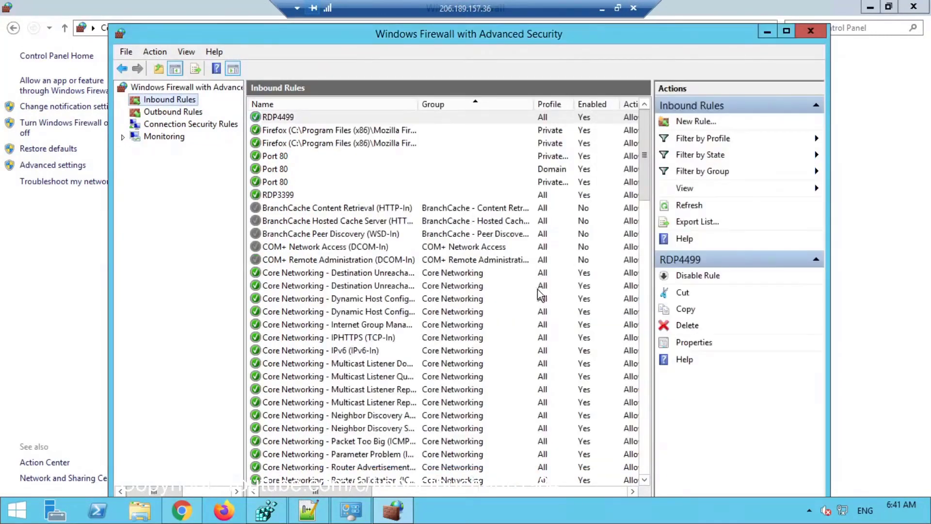
Compare the RDP4499 and RDP3399 entries in the Inbound Rules list.
{"action": "left_click", "coordinate": [278, 118]}
{"action": "left_click", "coordinate": [287, 195]}
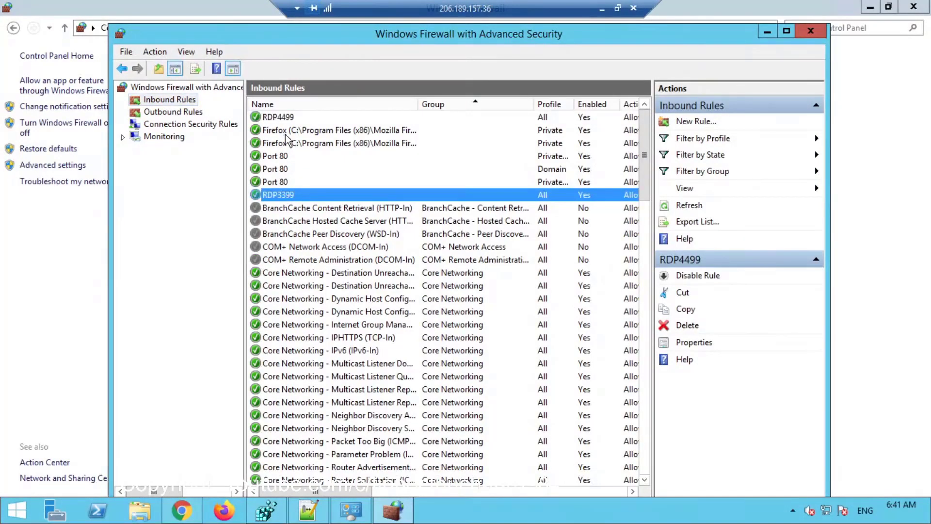
{"action": "left_click", "coordinate": [281, 119]}
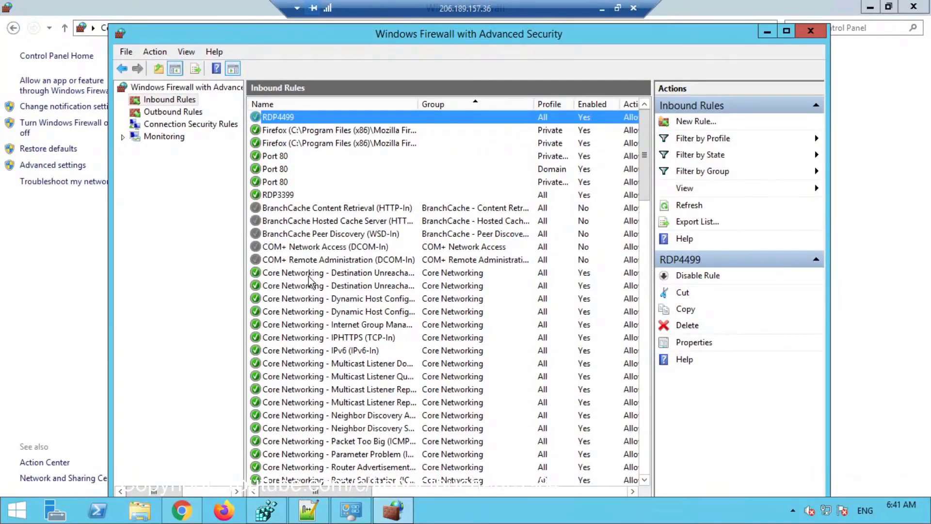
Close the firewall, Control Panel, Notepad++, Registry Editor and Chrome windows, refreshing the desktop along the way.
{"action": "left_click", "coordinate": [808, 32]}
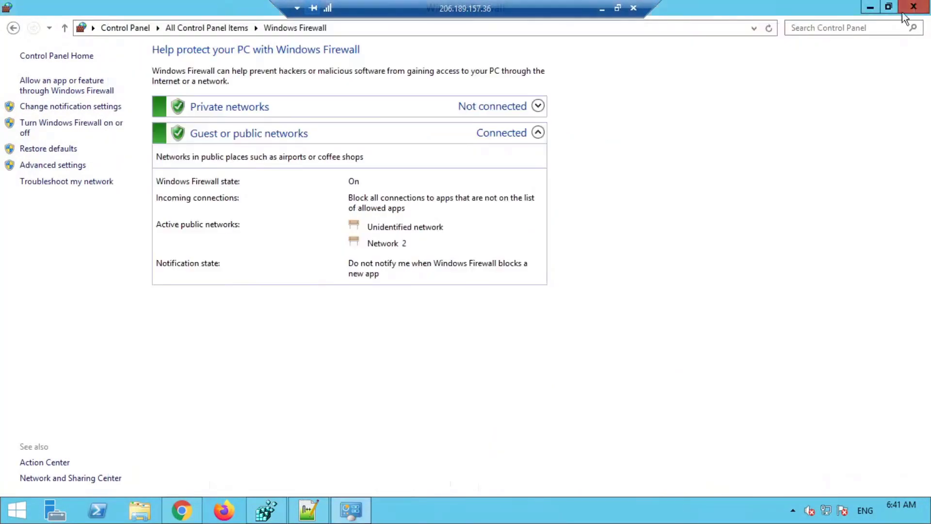
{"action": "left_click", "coordinate": [914, 7]}
{"action": "left_click_drag", "start_coordinate": [679, 241], "coordinate": [546, 237]}
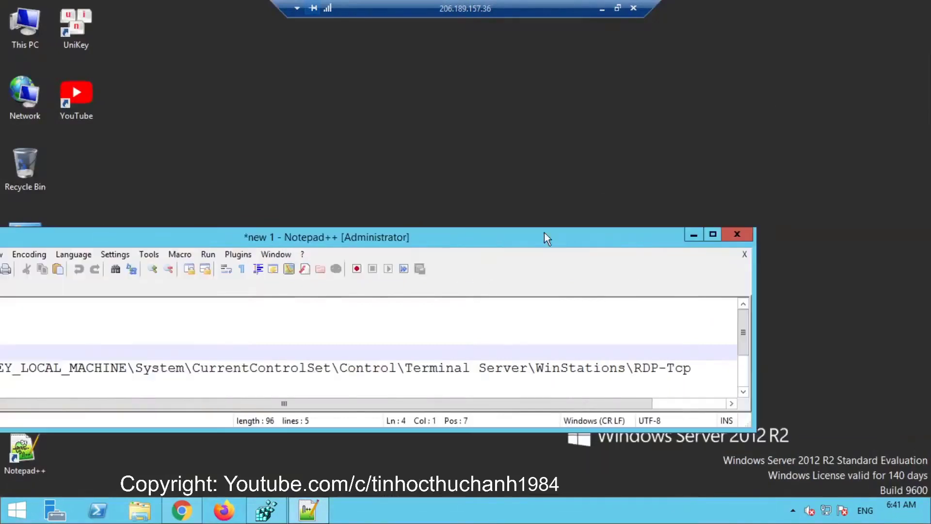
{"action": "left_click", "coordinate": [738, 236]}
{"action": "left_click", "coordinate": [282, 500]}
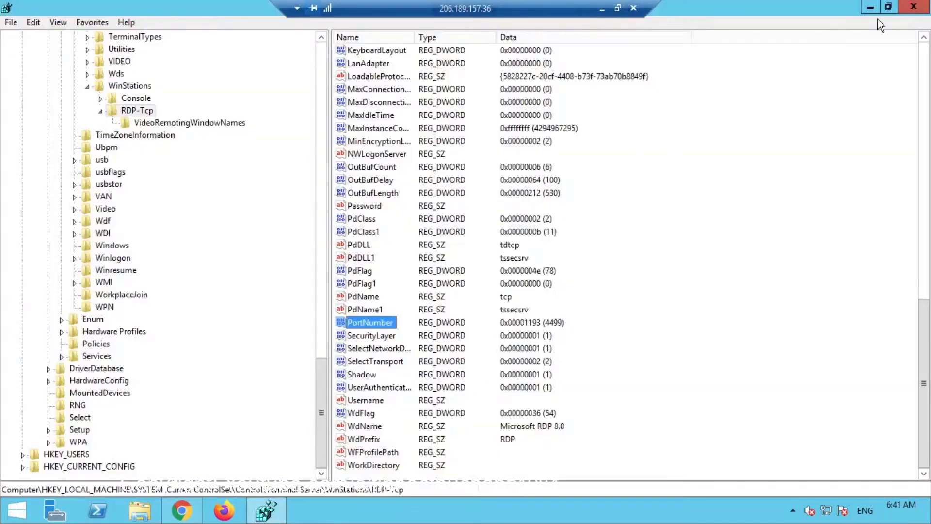
{"action": "left_click", "coordinate": [914, 6]}
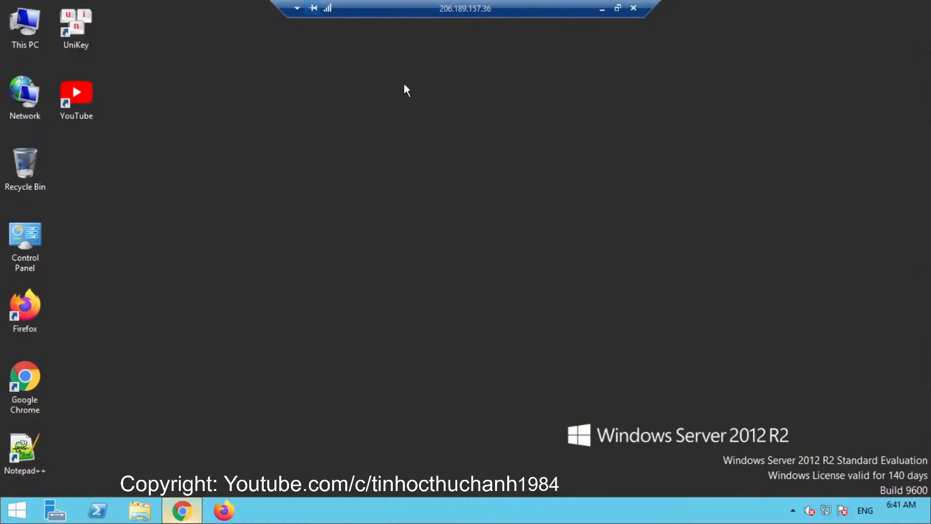
{"action": "right_click", "coordinate": [152, 386]}
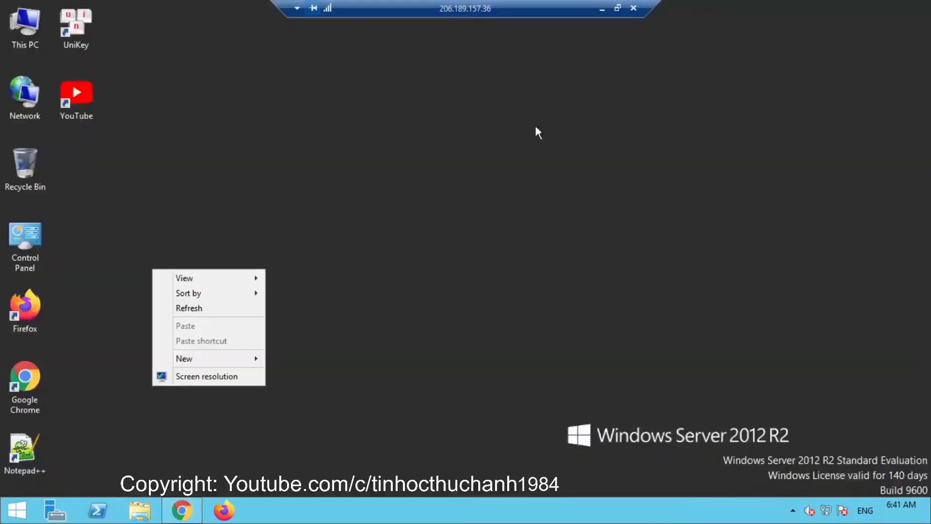
{"action": "left_click", "coordinate": [185, 306]}
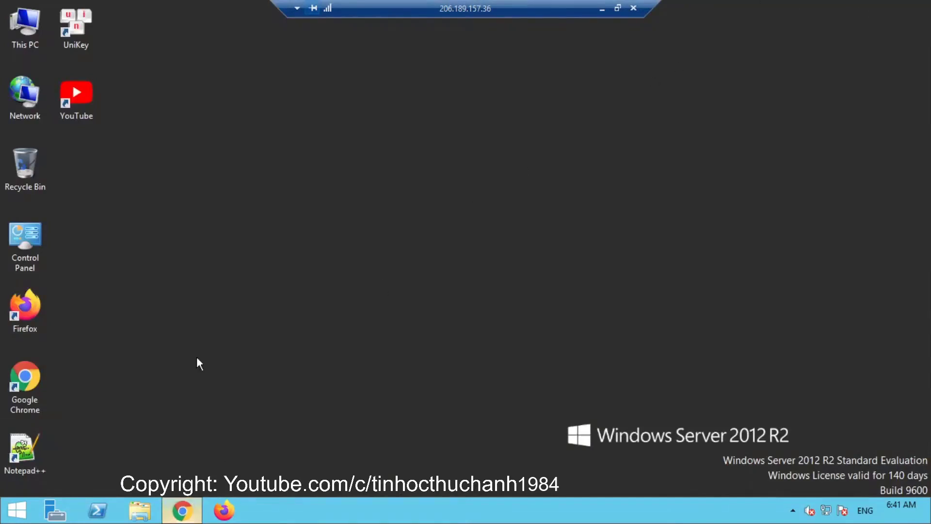
{"action": "left_click", "coordinate": [182, 510]}
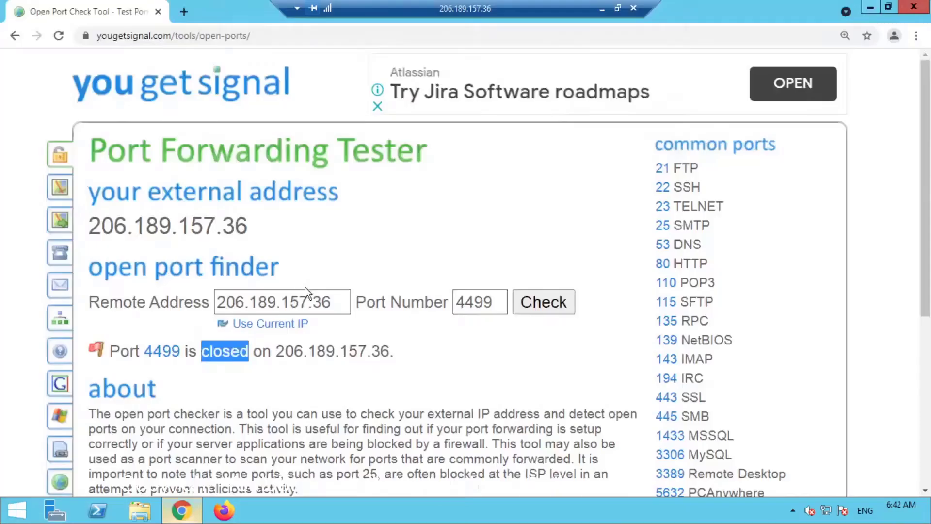
{"action": "left_click", "coordinate": [914, 7]}
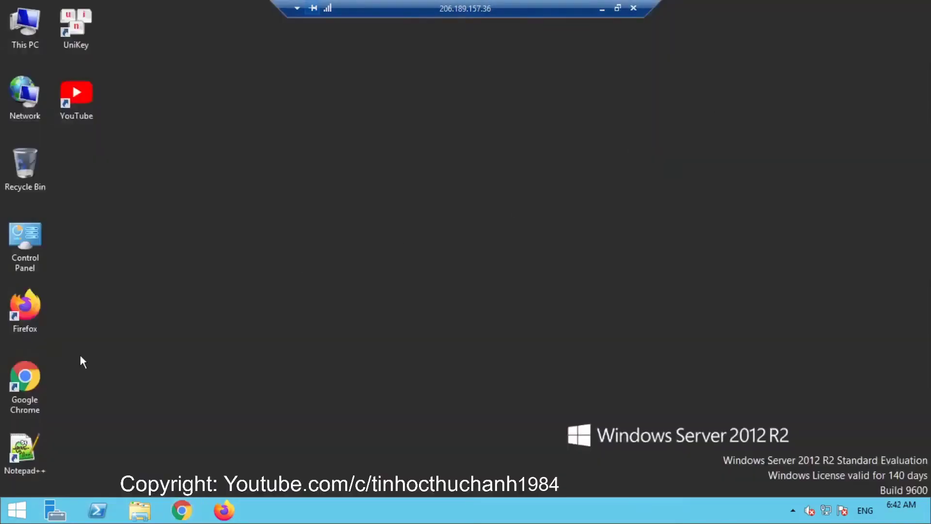
Restart the server with Other (Unplanned) as the reason.
{"action": "left_click", "coordinate": [15, 507]}
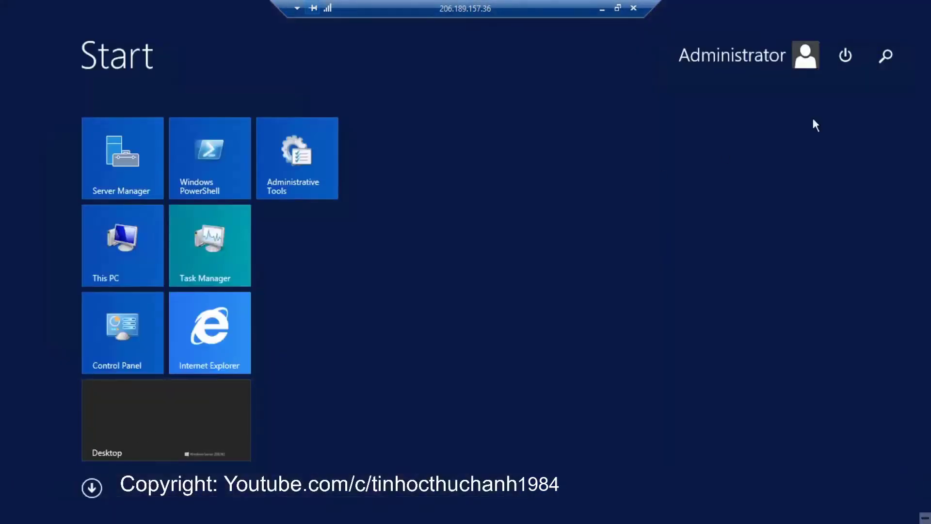
{"action": "left_click", "coordinate": [844, 55]}
{"action": "left_click", "coordinate": [840, 147]}
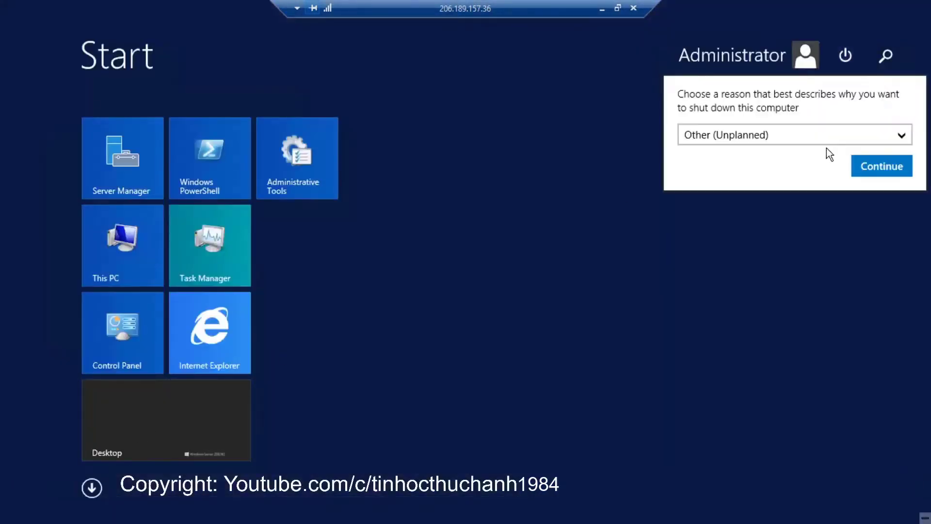
{"action": "left_click", "coordinate": [877, 167]}
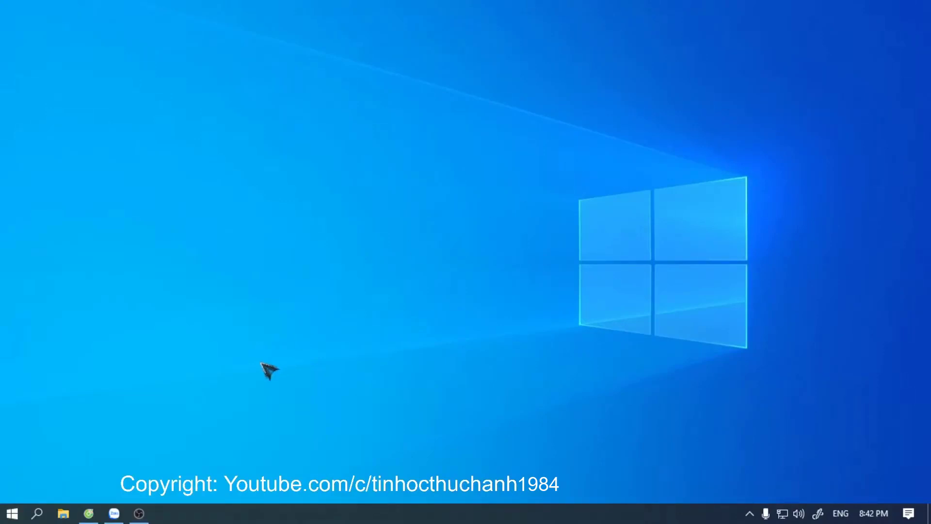
Open Remote Desktop Connection on the local computer and connect to 206.189.157.36:4499.
{"action": "left_click", "coordinate": [37, 513]}
{"action": "left_click", "coordinate": [120, 183]}
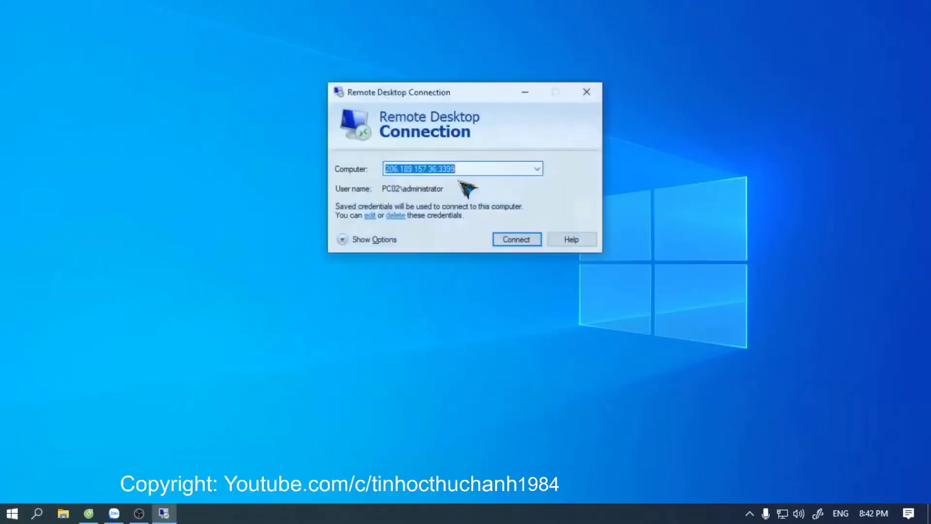
{"action": "left_click", "coordinate": [456, 168]}
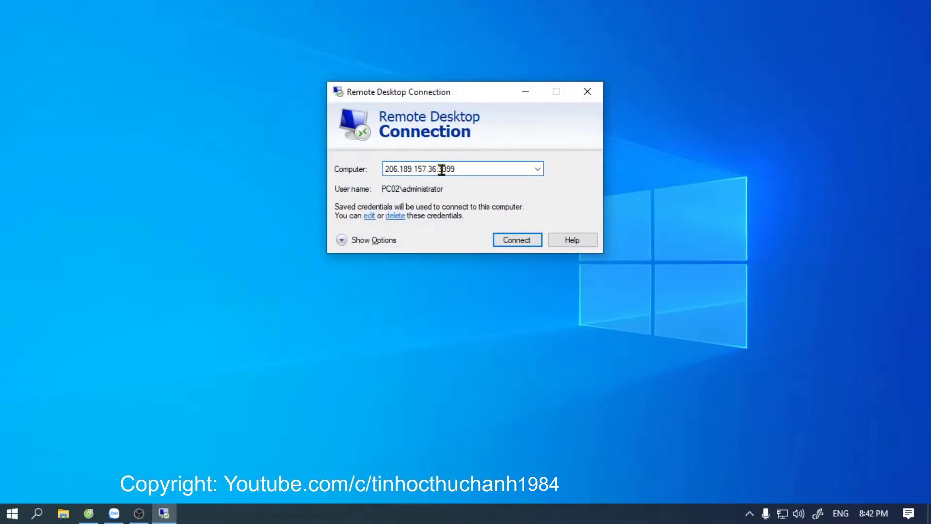
{"action": "left_click_drag", "start_coordinate": [442, 170], "coordinate": [447, 169]}
{"action": "key", "text": "BackSpace"}
{"action": "key", "text": "BackSpace"}
{"action": "type", "text": "4"}
{"action": "left_click", "coordinate": [510, 243]}
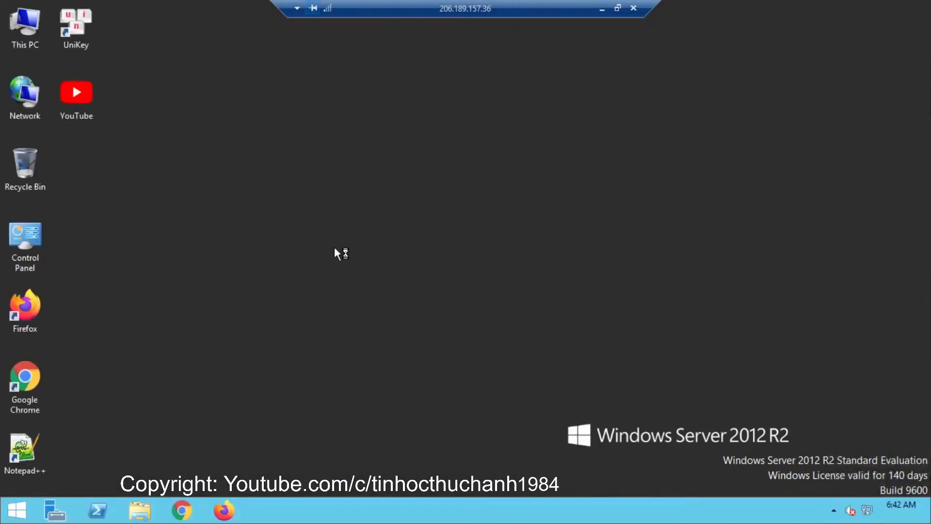
Start Chrome on the server, search for "check port" and open the yougetsignal open port check tool.
{"action": "double_click", "coordinate": [39, 382]}
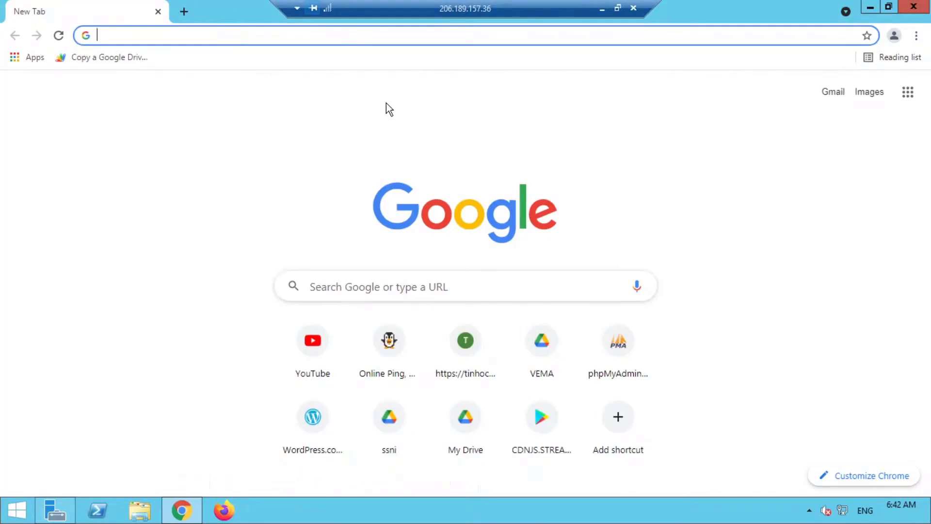
{"action": "type", "text": "ch"}
{"action": "key", "text": "Return"}
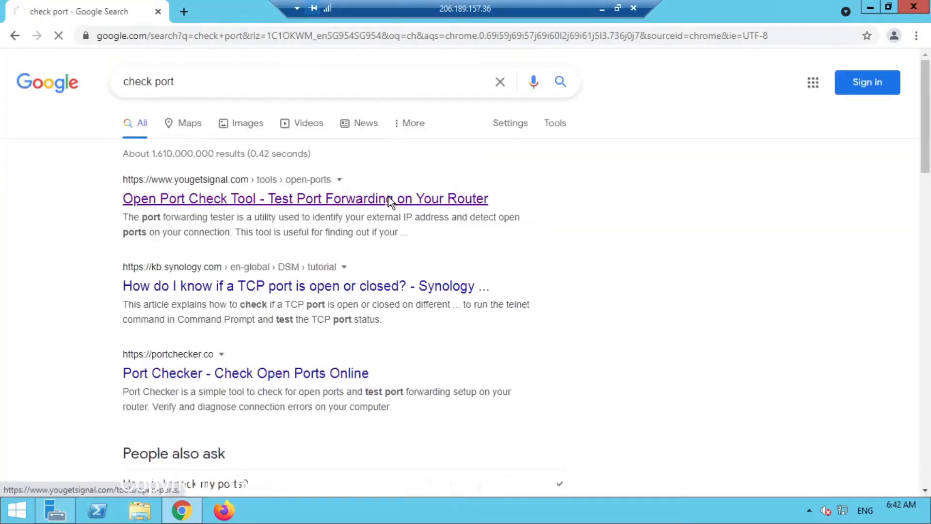
{"action": "left_click", "coordinate": [390, 199]}
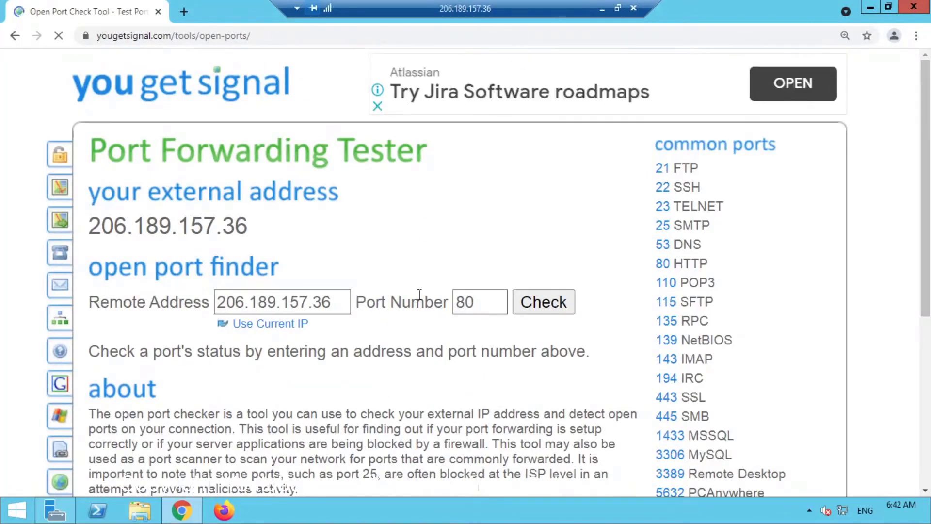
Check port 4499 on 206.189.157.36 and highlight the reported status.
{"action": "double_click", "coordinate": [483, 303]}
{"action": "type", "text": "4499"}
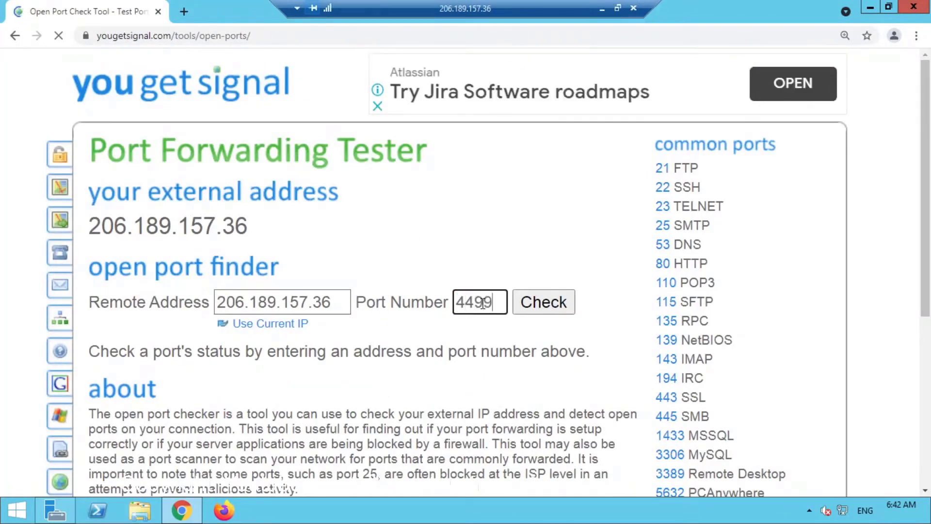
{"action": "left_click", "coordinate": [559, 304]}
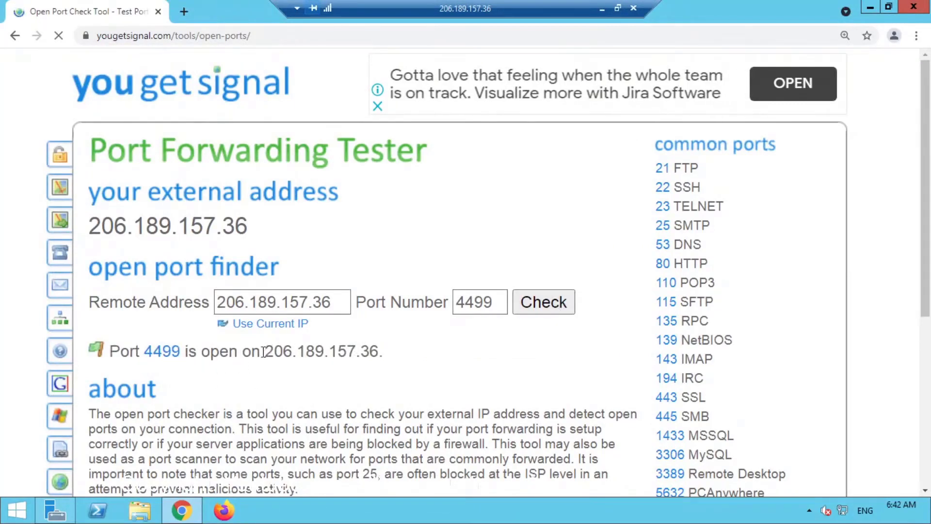
{"action": "double_click", "coordinate": [209, 352]}
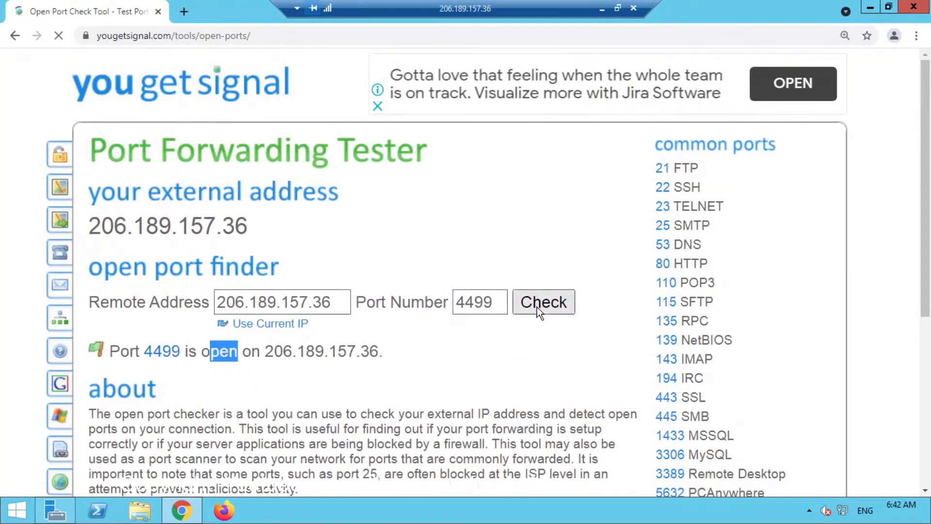
Check the former port 3399 on 206.189.157.36 and highlight its reported status.
{"action": "left_click_drag", "start_coordinate": [474, 302], "coordinate": [456, 302]}
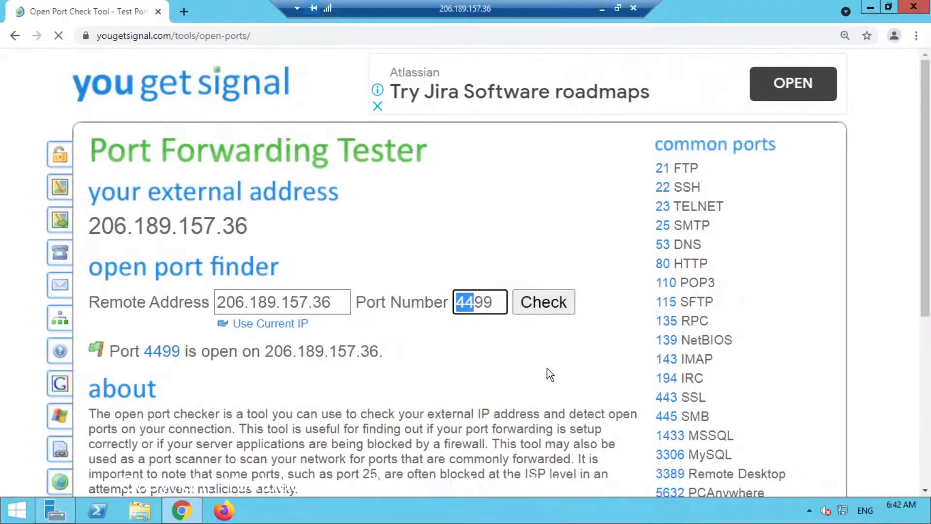
{"action": "type", "text": "33"}
{"action": "left_click", "coordinate": [538, 306]}
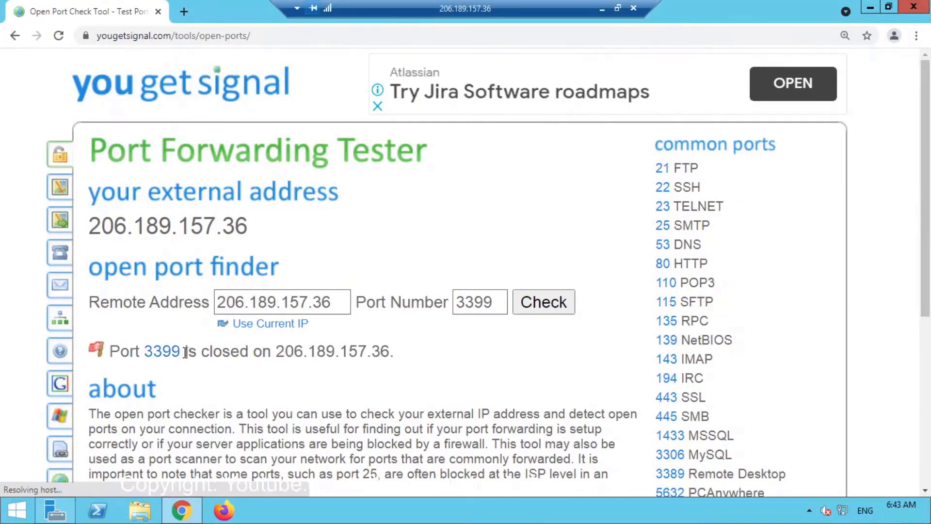
{"action": "left_click_drag", "start_coordinate": [186, 352], "coordinate": [367, 352]}
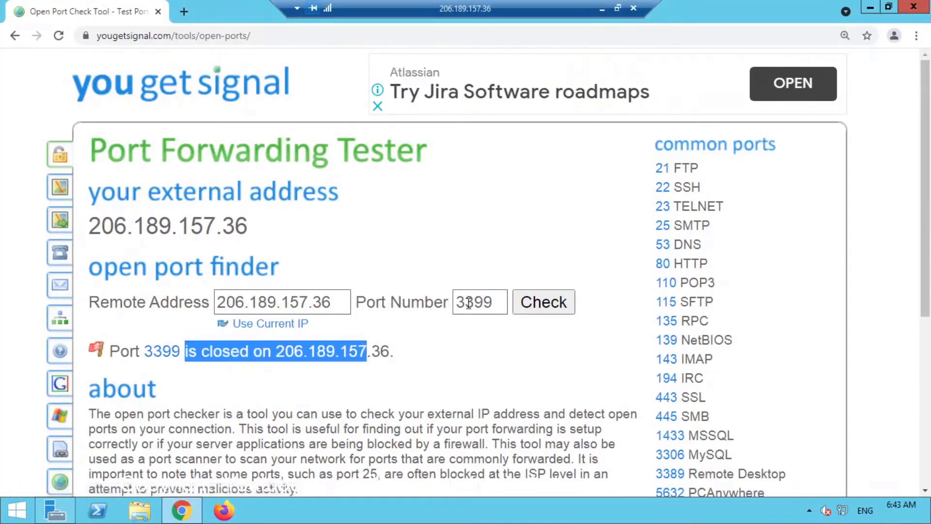
Recheck port 4499, highlight its status, and close Chrome and Server Manager.
{"action": "left_click_drag", "start_coordinate": [473, 299], "coordinate": [445, 297]}
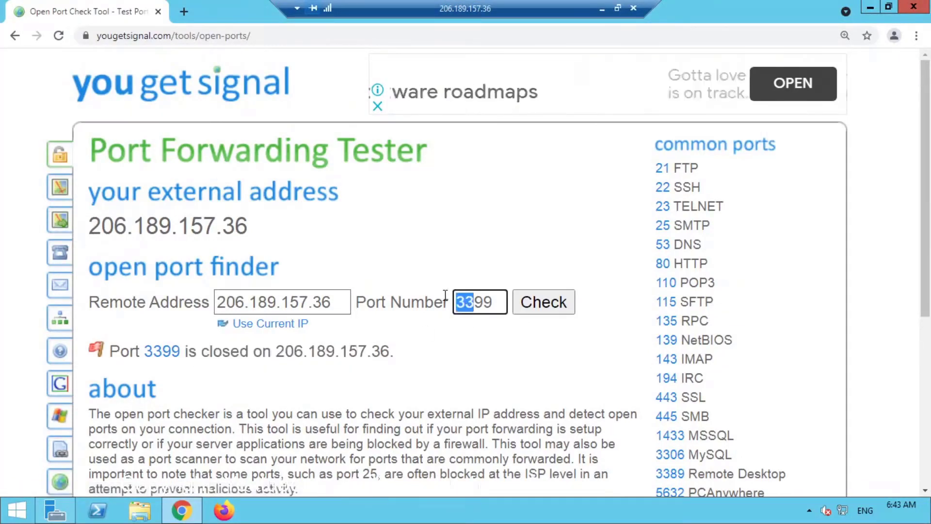
{"action": "type", "text": "44"}
{"action": "left_click", "coordinate": [564, 309]}
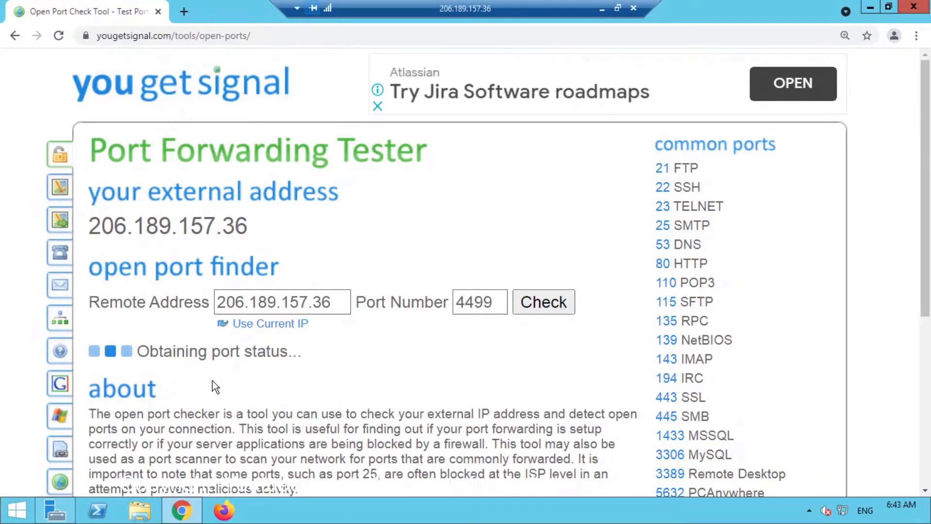
{"action": "left_click_drag", "start_coordinate": [197, 355], "coordinate": [287, 355]}
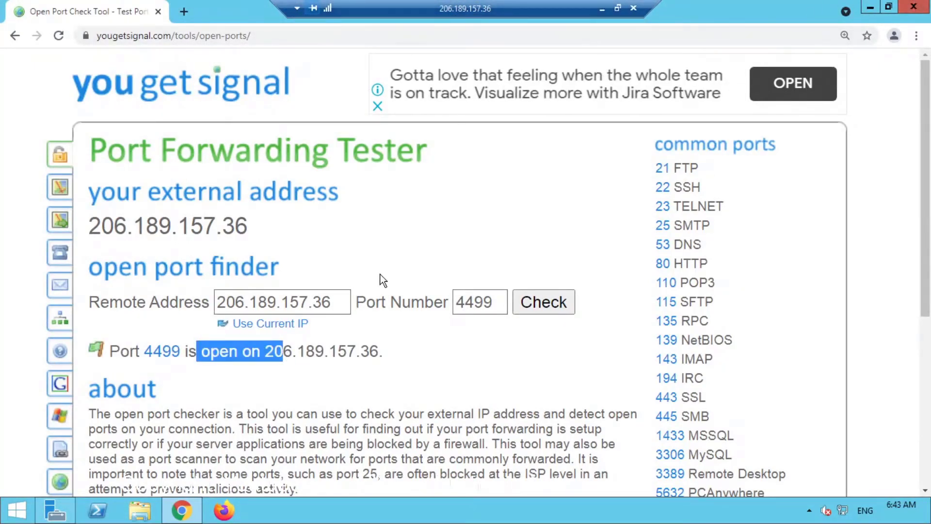
{"action": "left_click", "coordinate": [904, 5]}
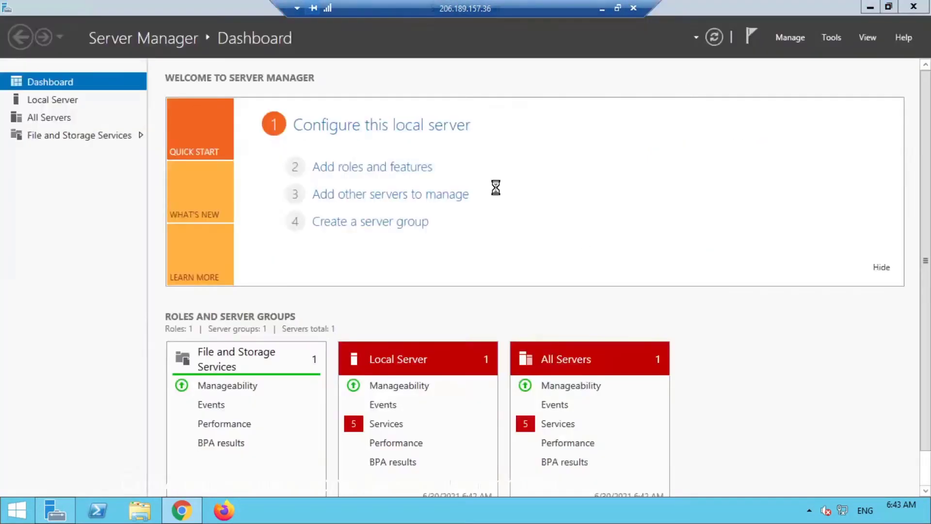
{"action": "left_click", "coordinate": [914, 8]}
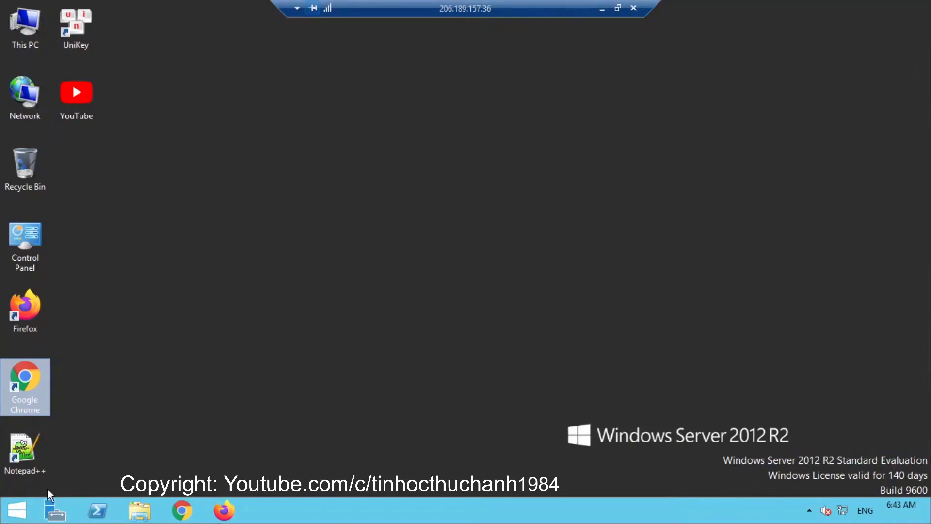
Run regedit on the server and select the PortNumber value under the RDP-Tcp key.
{"action": "right_click", "coordinate": [16, 509]}
{"action": "left_click", "coordinate": [43, 472]}
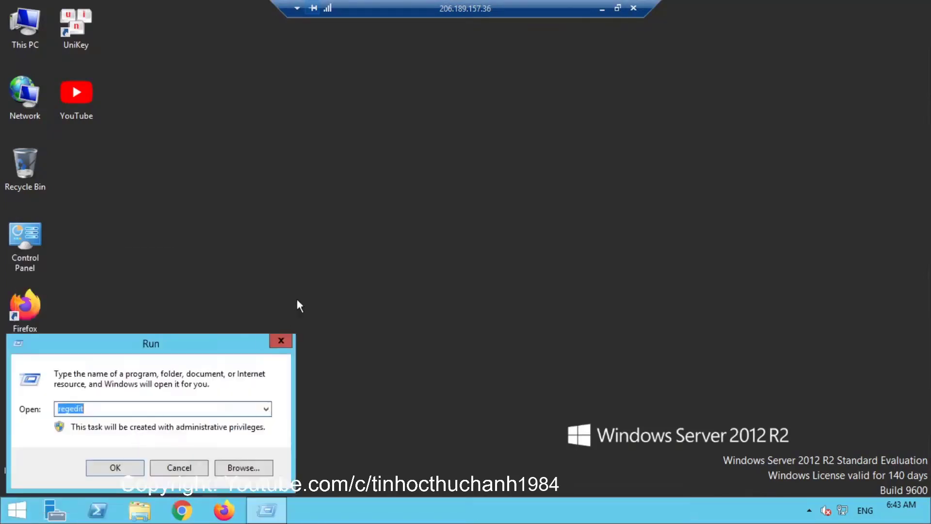
{"action": "left_click", "coordinate": [117, 467]}
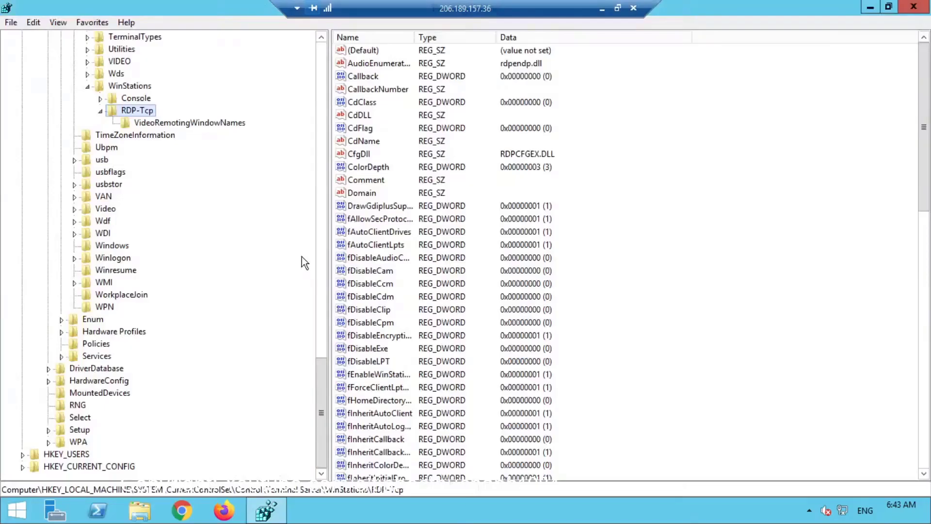
{"action": "left_click", "coordinate": [358, 331]}
{"action": "key", "text": "p"}
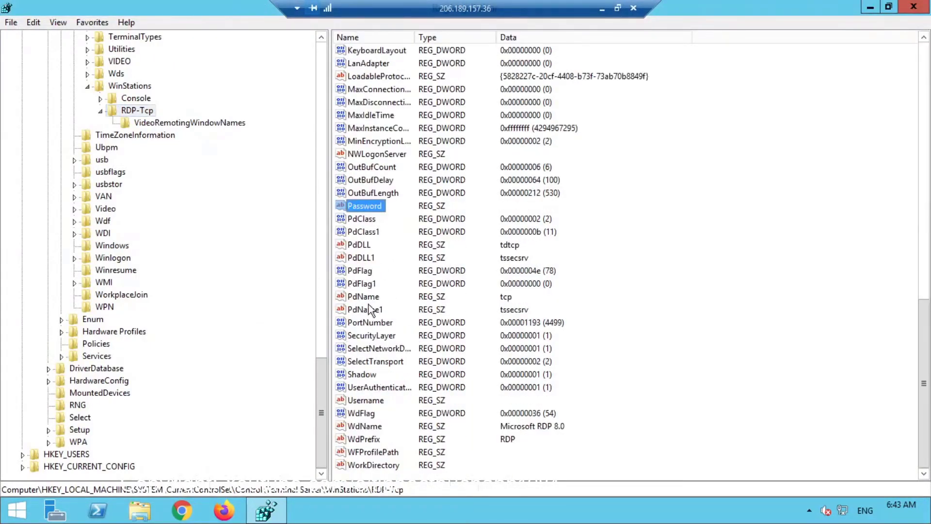
{"action": "left_click", "coordinate": [373, 325]}
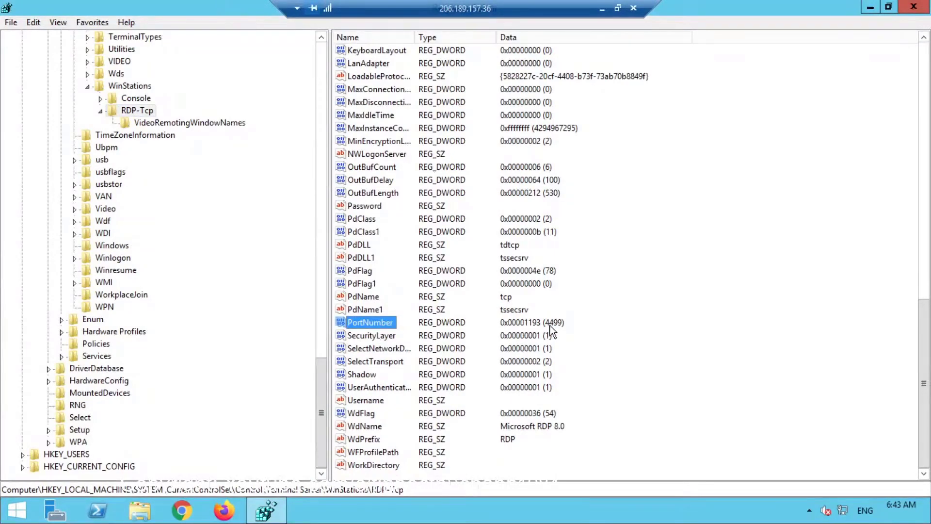
Set the RDP-Tcp PortNumber value to decimal 3389 and close the Registry Editor.
{"action": "double_click", "coordinate": [385, 323]}
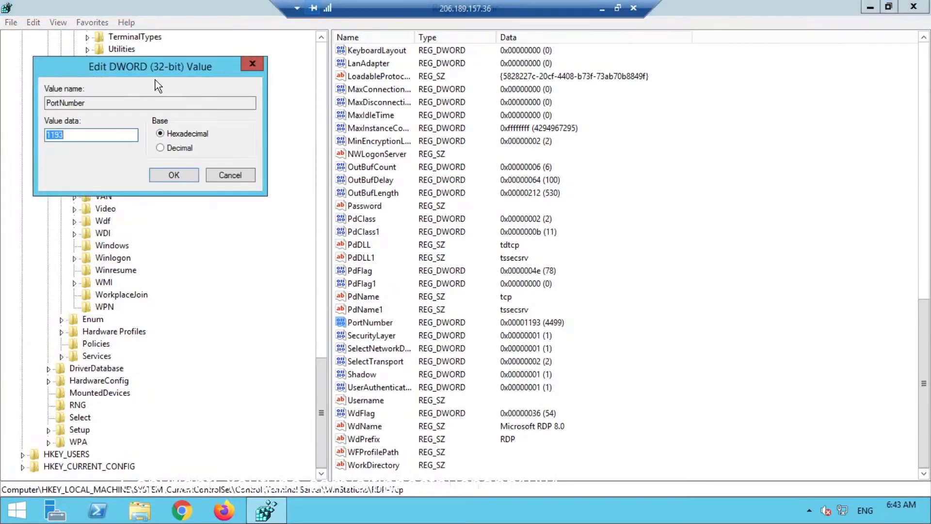
{"action": "left_click_drag", "start_coordinate": [155, 73], "coordinate": [496, 82]}
{"action": "left_click", "coordinate": [529, 160]}
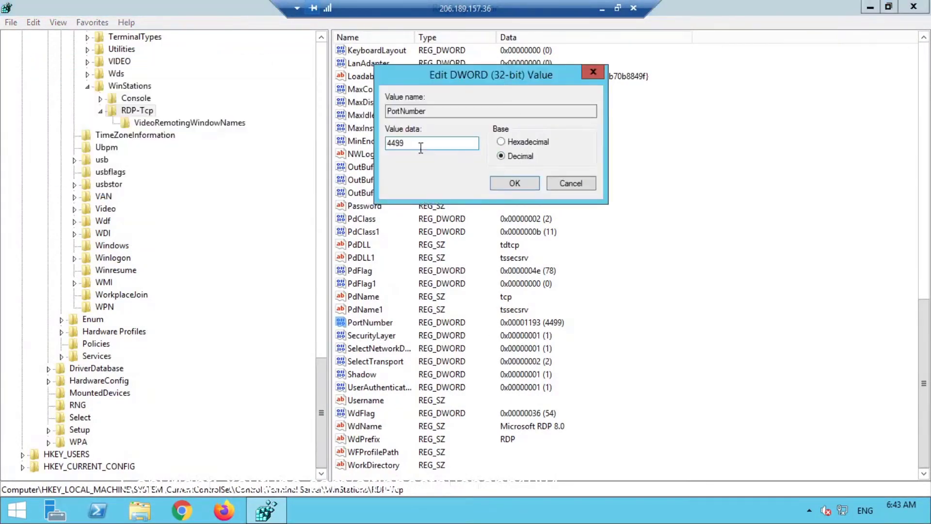
{"action": "type", "text": "3389"}
{"action": "left_click", "coordinate": [506, 183]}
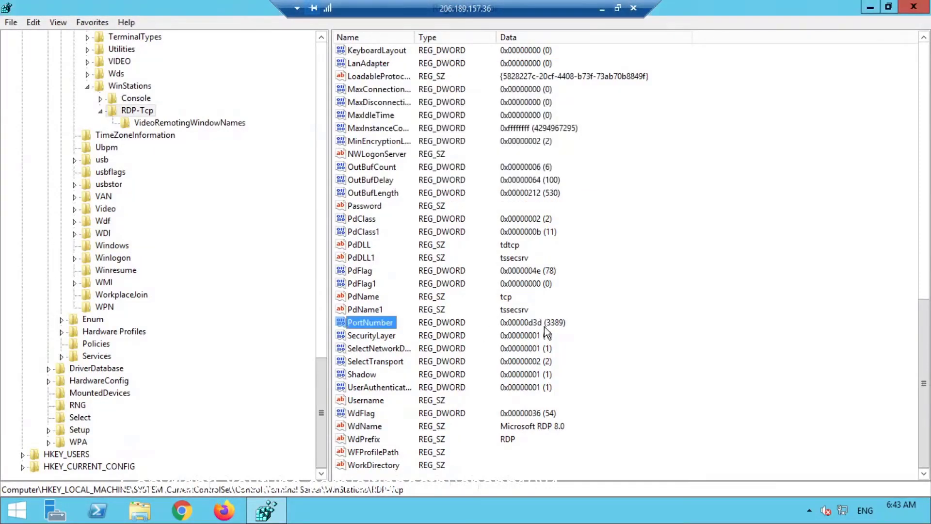
{"action": "left_click", "coordinate": [513, 322]}
{"action": "left_click", "coordinate": [381, 322]}
{"action": "scroll", "coordinate": [398, 335], "scroll_direction": "up", "scroll_amount": 2}
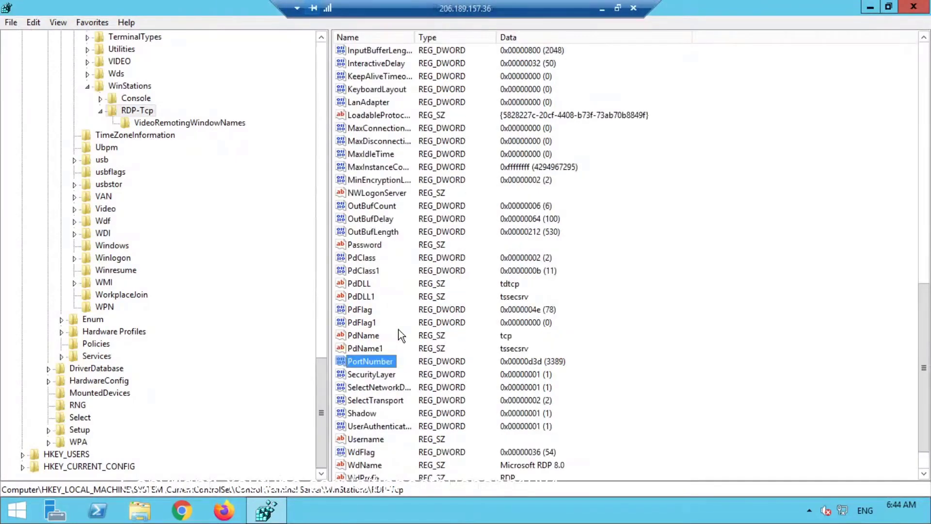
{"action": "scroll", "coordinate": [399, 334], "scroll_direction": "down", "scroll_amount": 2}
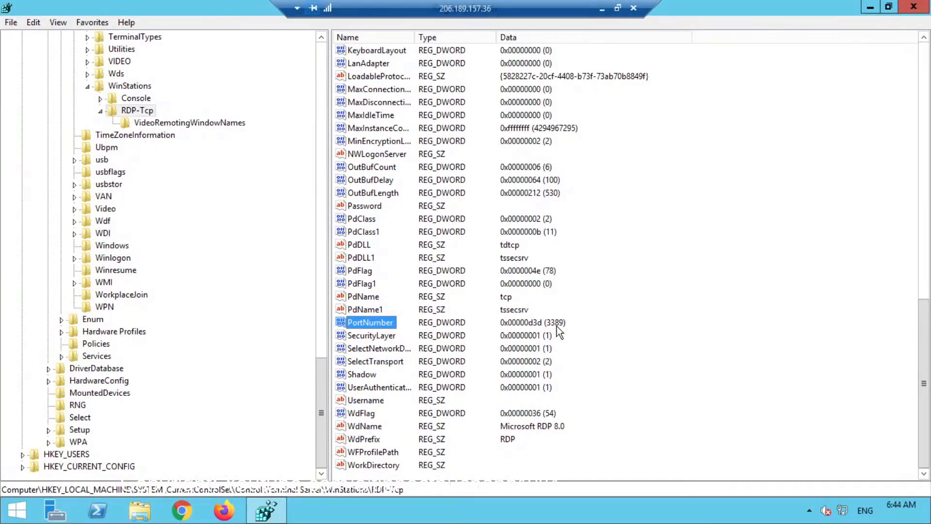
{"action": "left_click", "coordinate": [912, 10]}
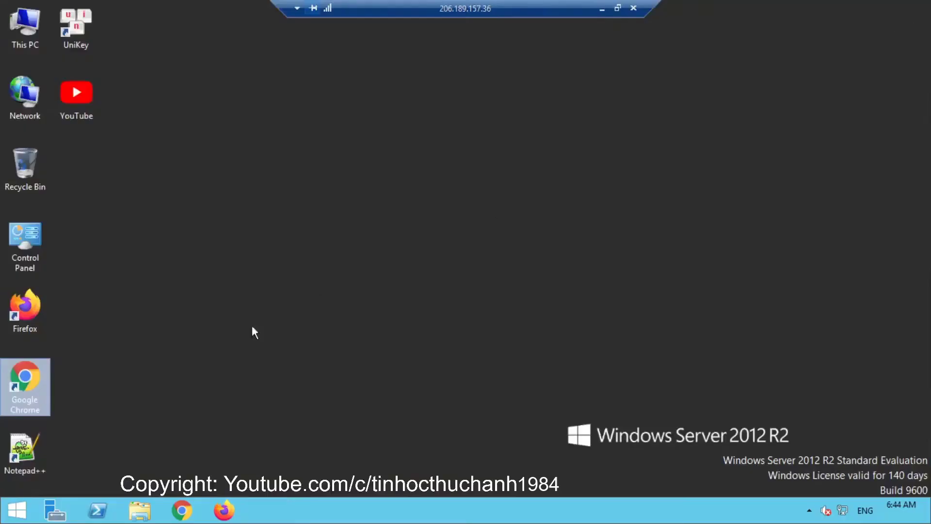
Refresh the server's desktop and restart the server with the reason Other (Unplanned).
{"action": "right_click", "coordinate": [189, 314]}
{"action": "left_click", "coordinate": [218, 350]}
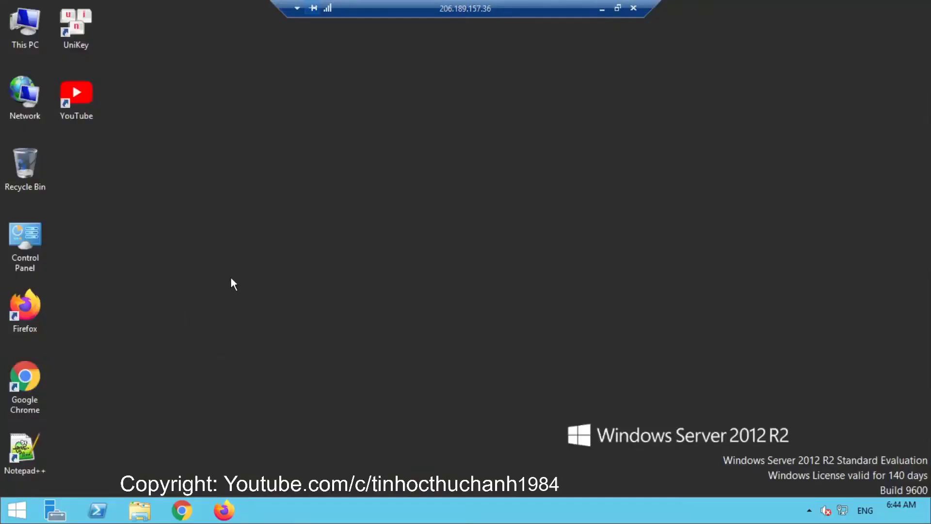
{"action": "left_click", "coordinate": [17, 515]}
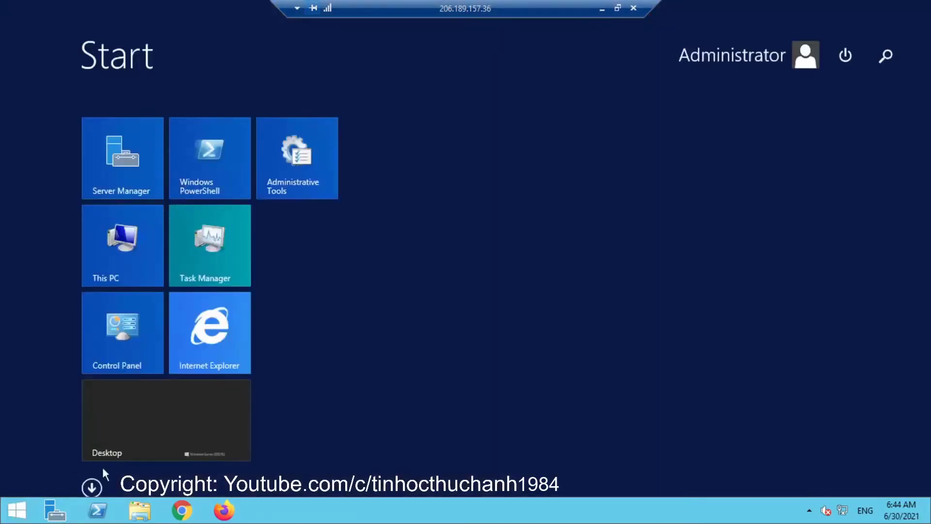
{"action": "left_click", "coordinate": [850, 51]}
{"action": "left_click", "coordinate": [825, 150]}
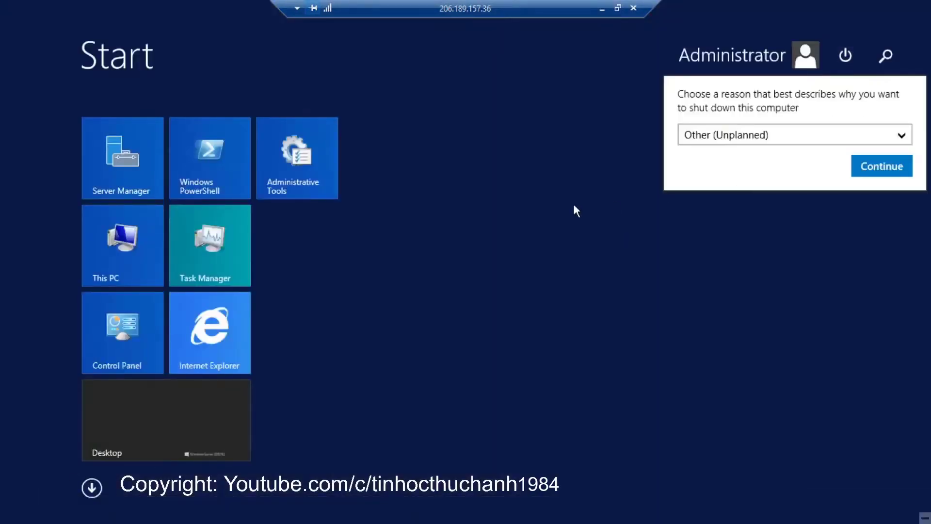
{"action": "left_click", "coordinate": [872, 164]}
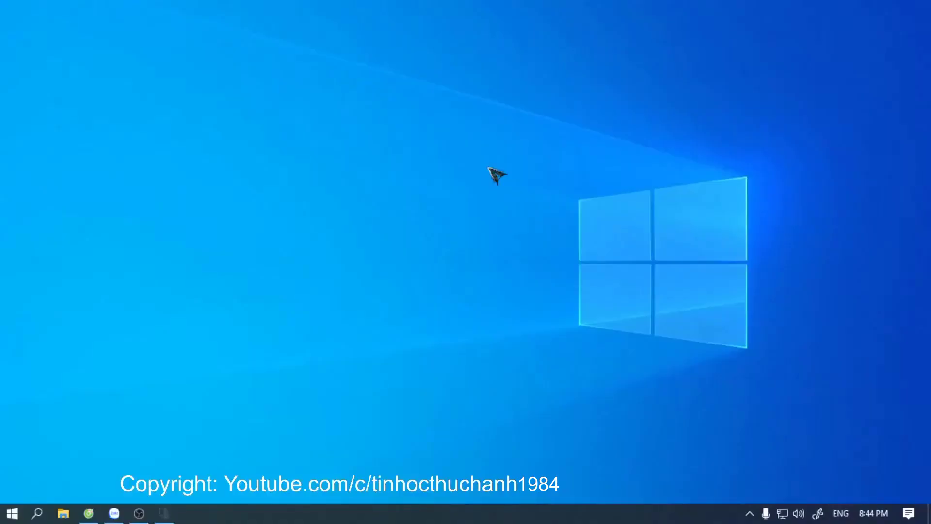
Start Remote Desktop Connection on the local computer and connect to 206.189.157.36 without a port suffix.
{"action": "left_click", "coordinate": [36, 513]}
{"action": "left_click", "coordinate": [125, 183]}
{"action": "left_click", "coordinate": [537, 169]}
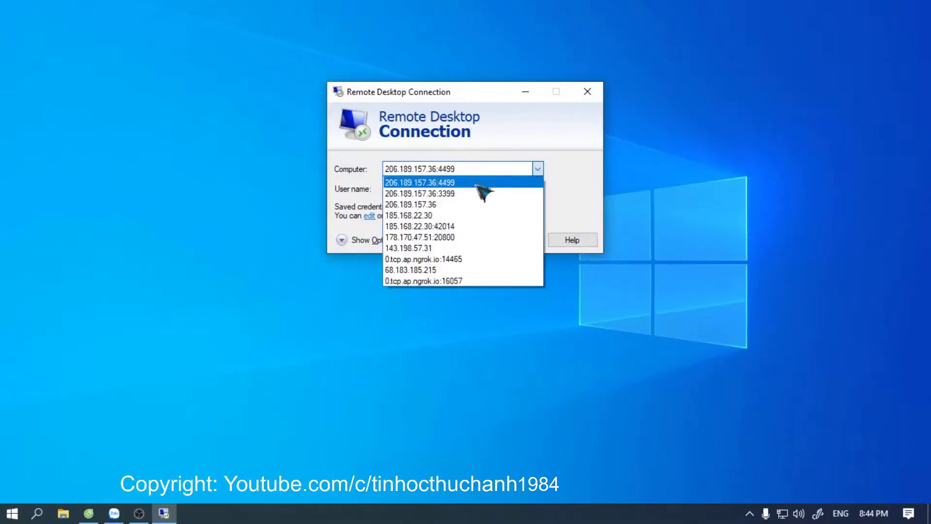
{"action": "left_click", "coordinate": [462, 205]}
{"action": "left_click", "coordinate": [445, 168]}
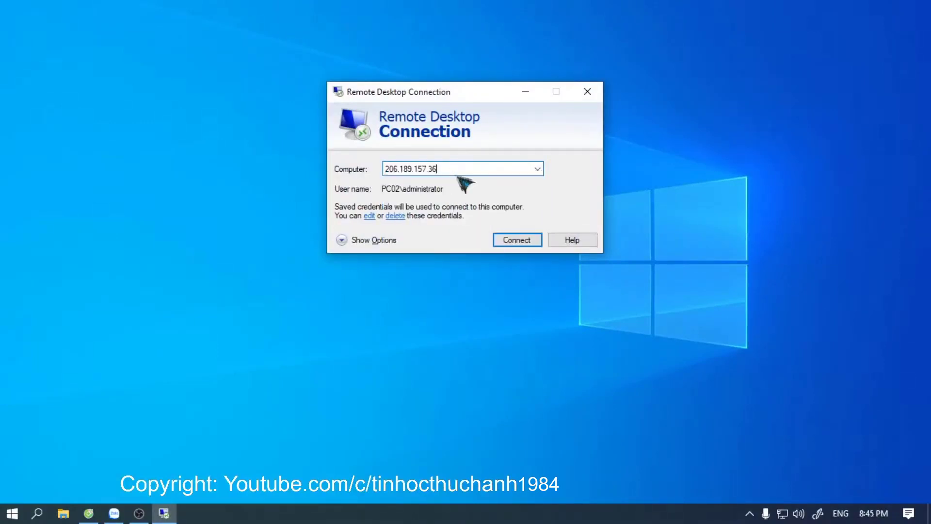
{"action": "left_click", "coordinate": [513, 240]}
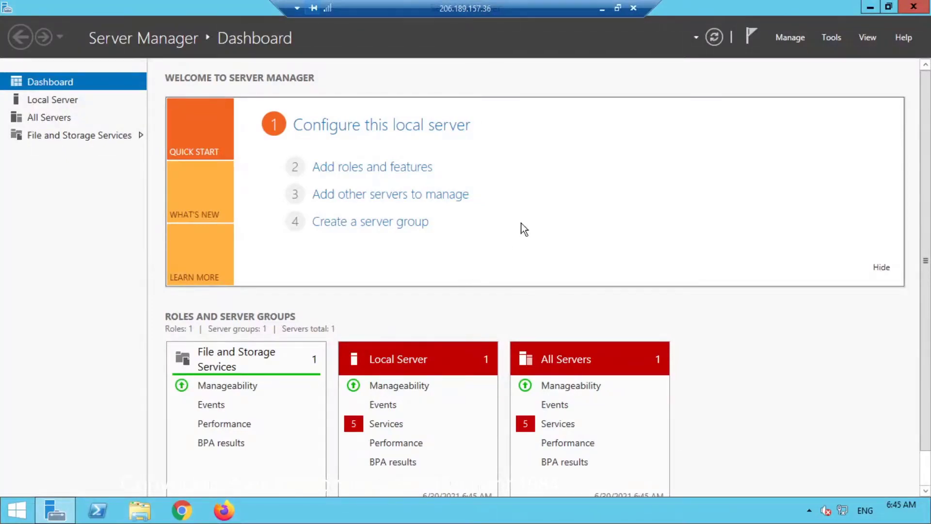
Take the remote session out of full screen and reposition its window on the local desktop.
{"action": "left_click", "coordinate": [617, 8]}
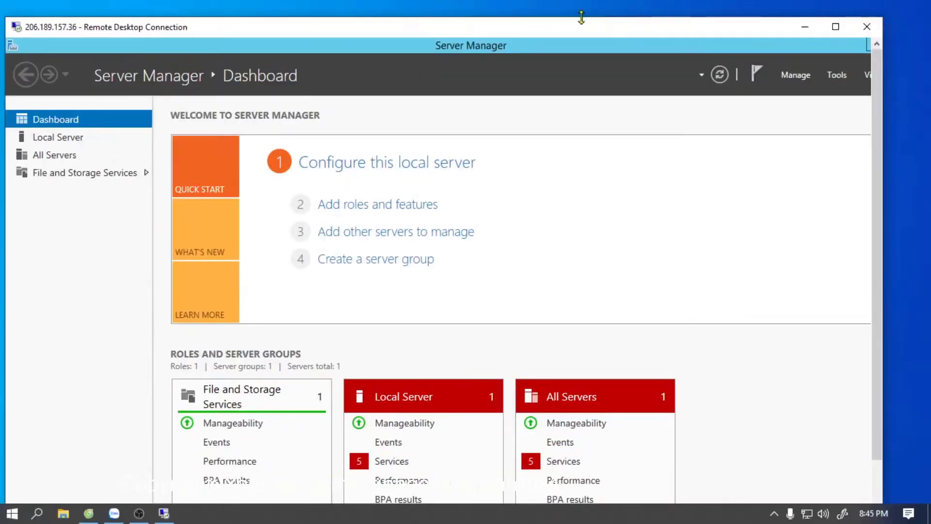
{"action": "left_click_drag", "start_coordinate": [512, 30], "coordinate": [554, 33]}
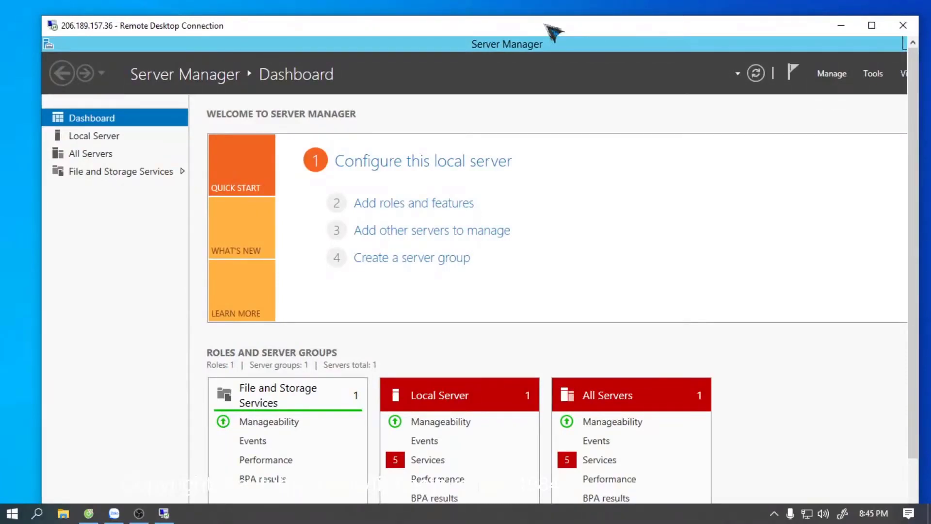
{"action": "left_click", "coordinate": [553, 11]}
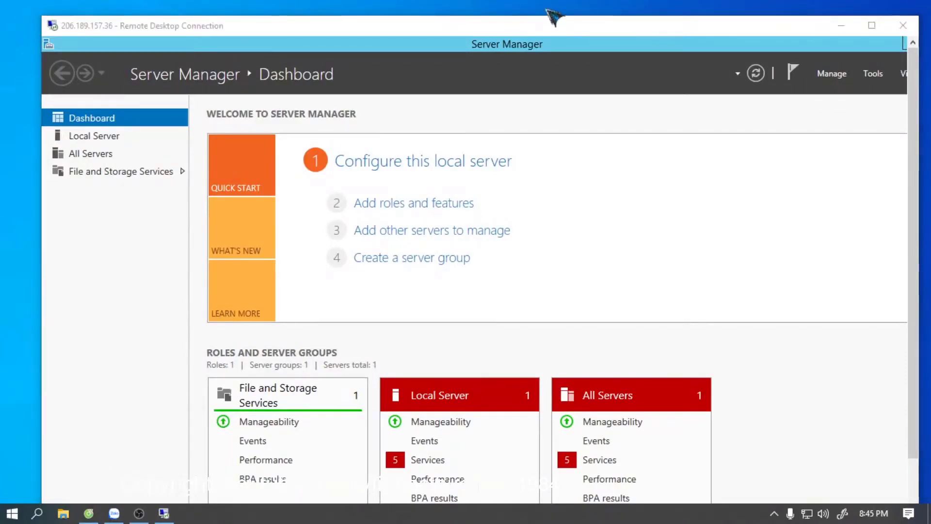